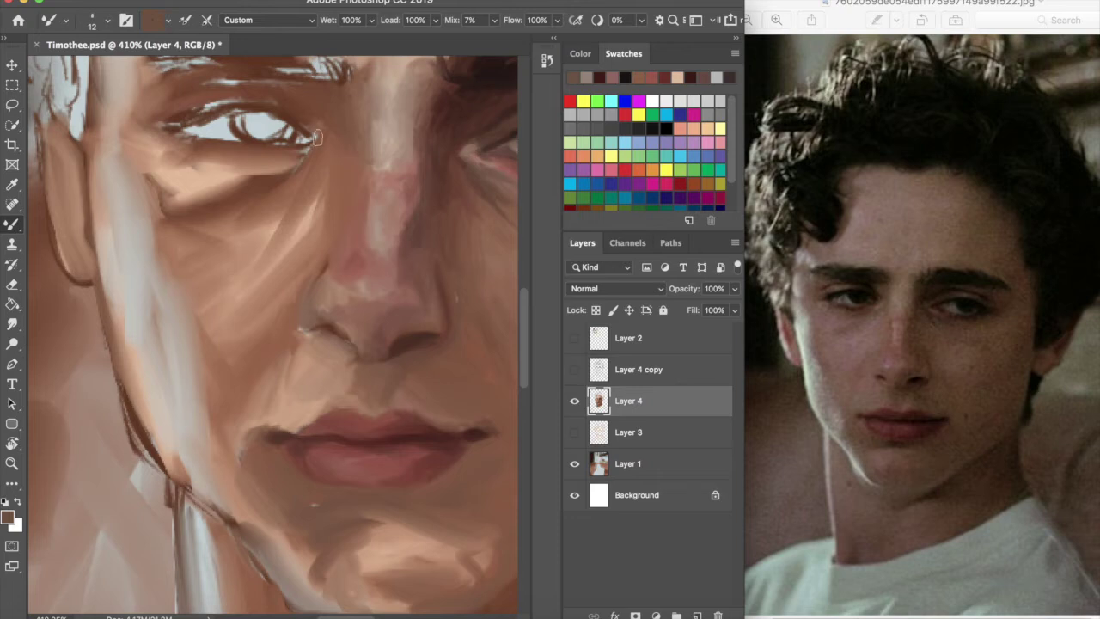
# Blend sampled brown, dusty pink and grey-brown tones into the side of the nose and the adjoining cheek on Layer 4
pyautogui.keyDown('alt'); pyautogui.click(335, 194); pyautogui.keyUp('alt')
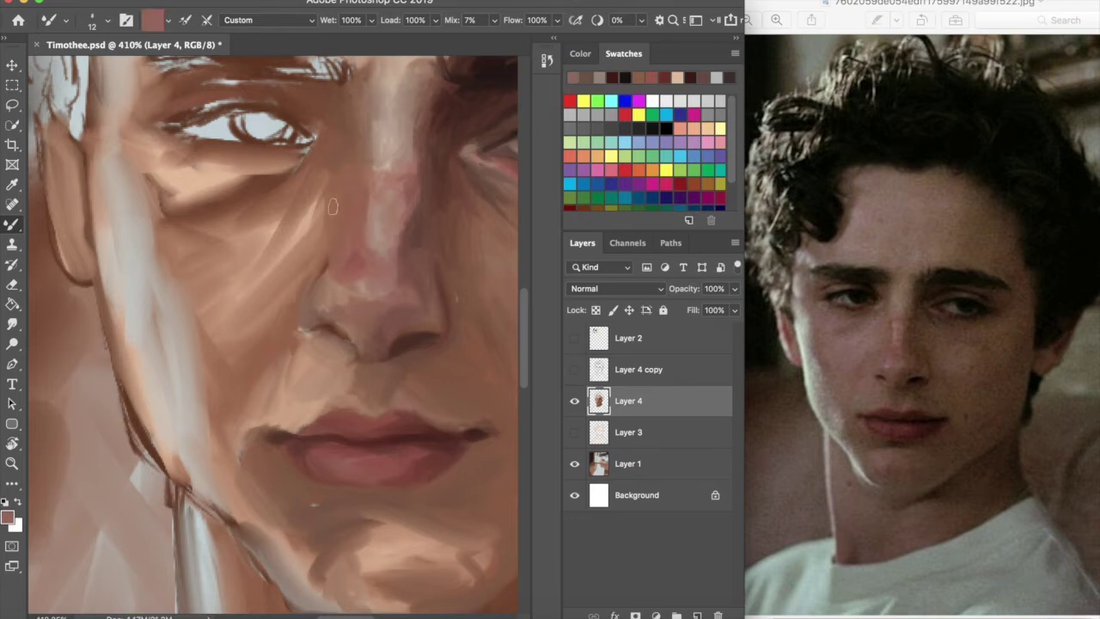
pyautogui.keyDown('alt'); pyautogui.click(333, 209); pyautogui.keyUp('alt')
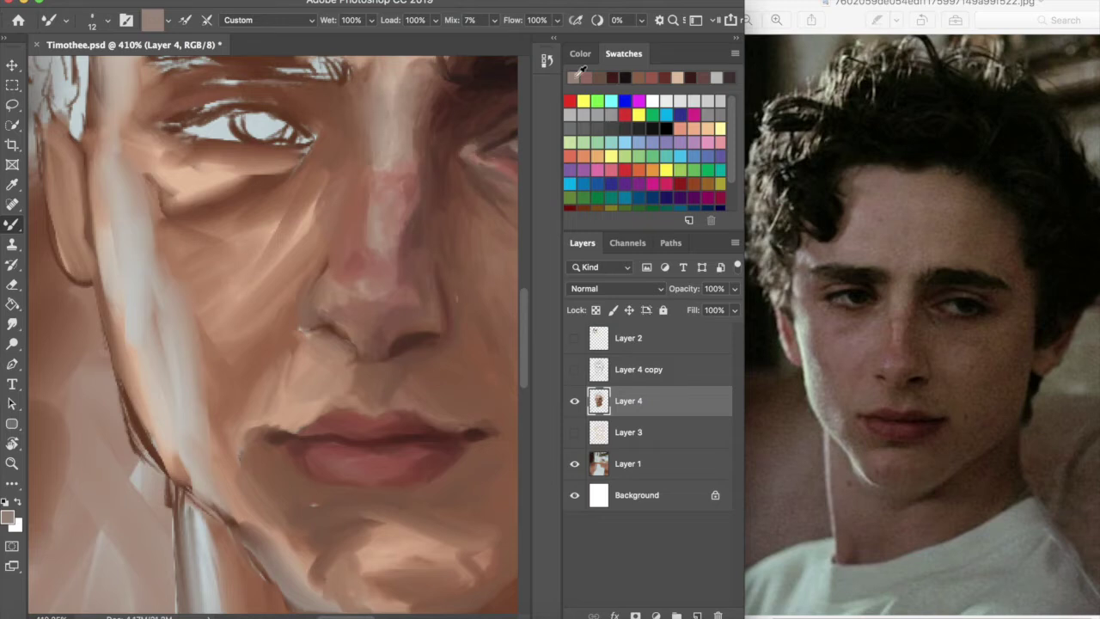
pyautogui.click(640, 77)
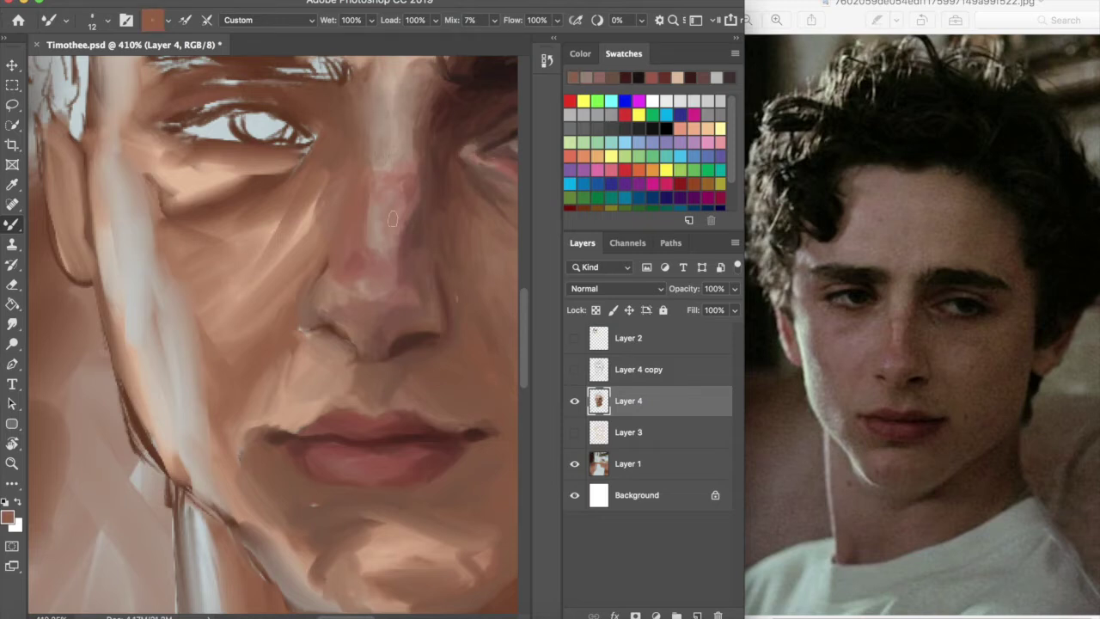
pyautogui.click(602, 78)
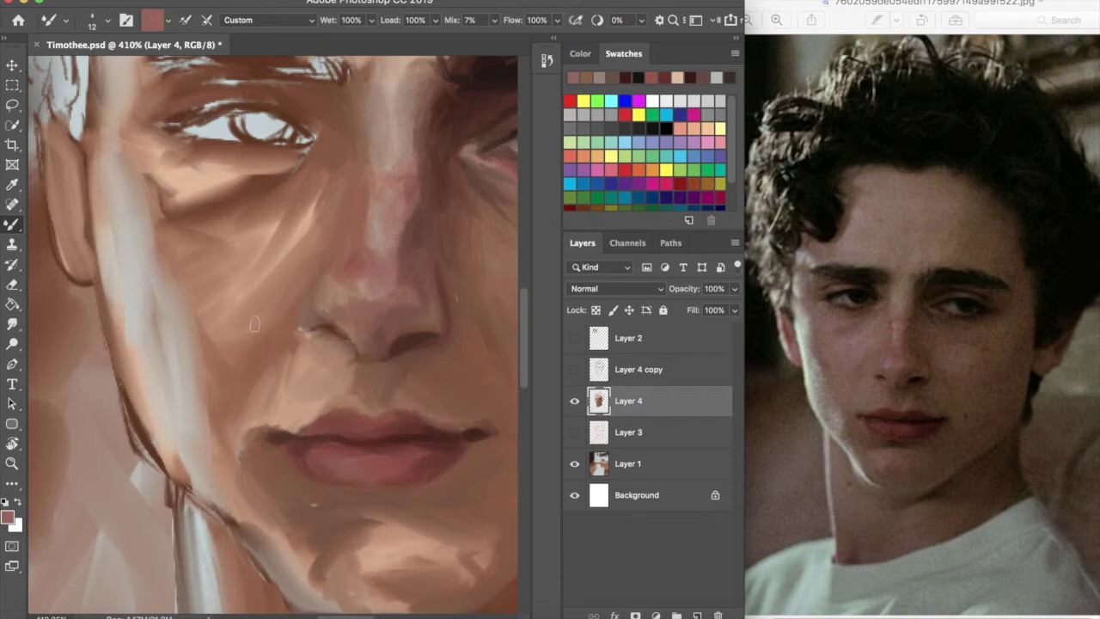
# Paint a muted red flush on the cheek beside the nose and soften the nose highlights with brown and light grey
pyautogui.click(616, 79)
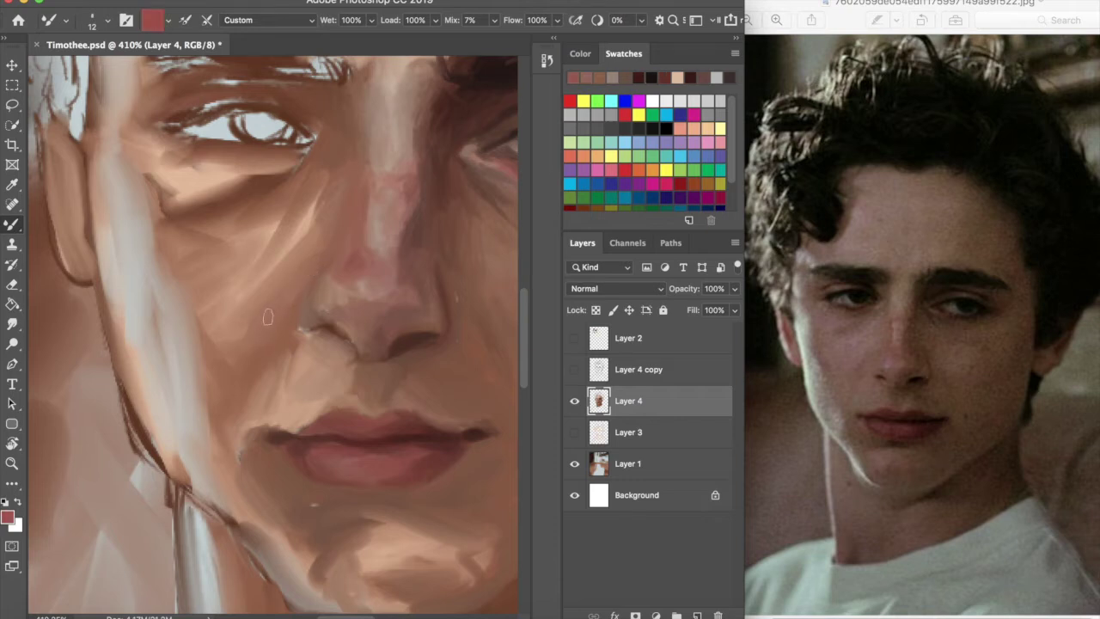
pyautogui.click(617, 76)
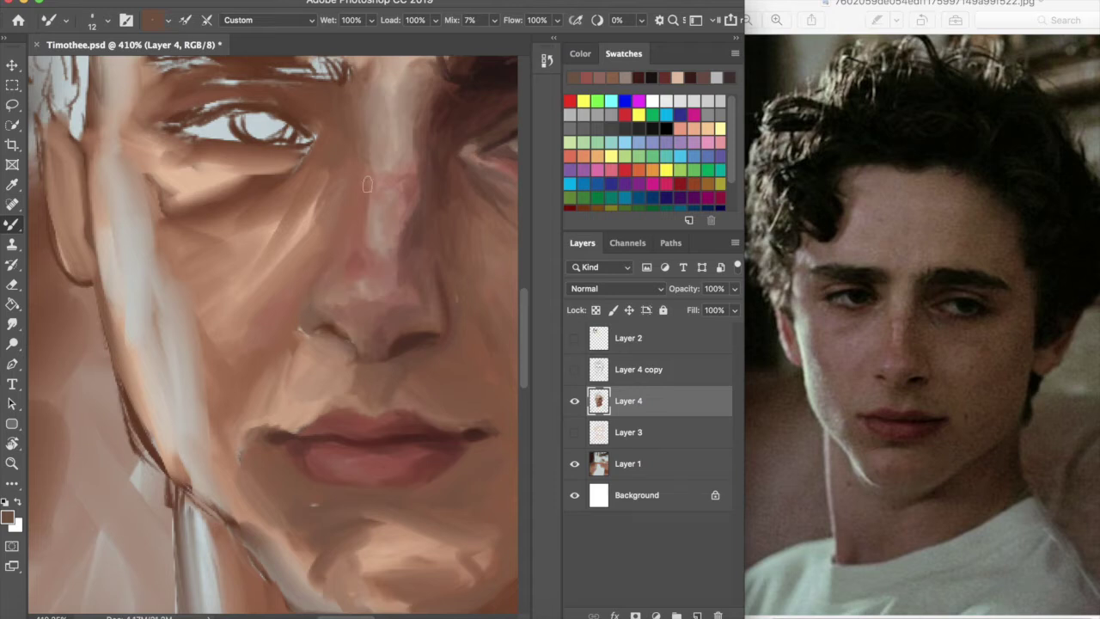
pyautogui.click(638, 77)
pyautogui.click(638, 77)
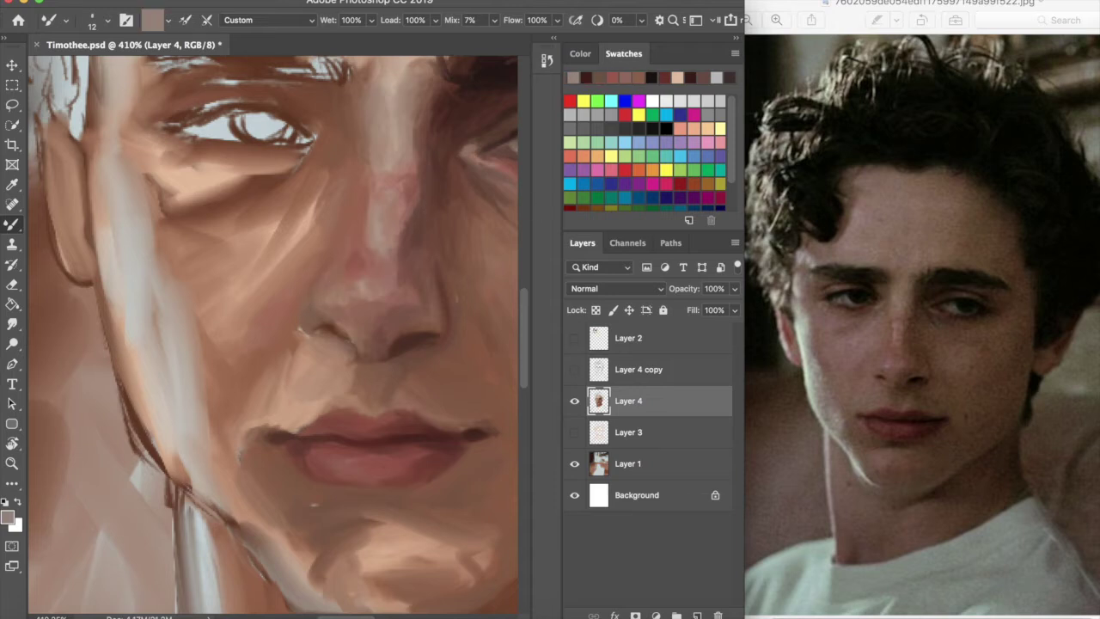
pyautogui.click(666, 100)
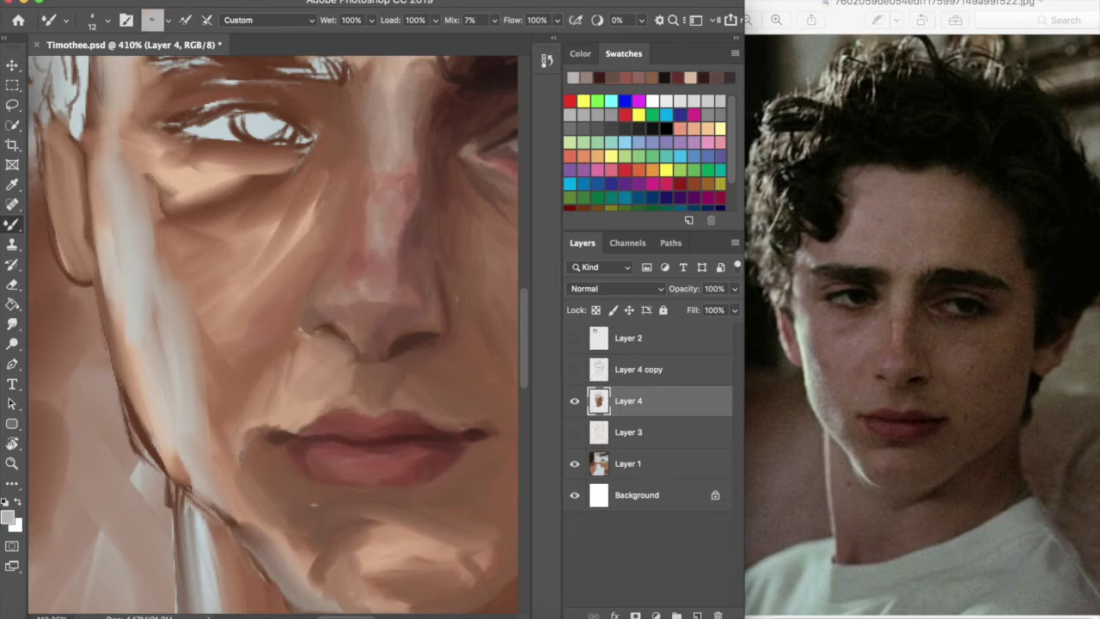
# Paint the left eye's iris, eye white and lids over the sketch lines, using dark red-brown and near-black
pyautogui.scroll(3, 530, 312)
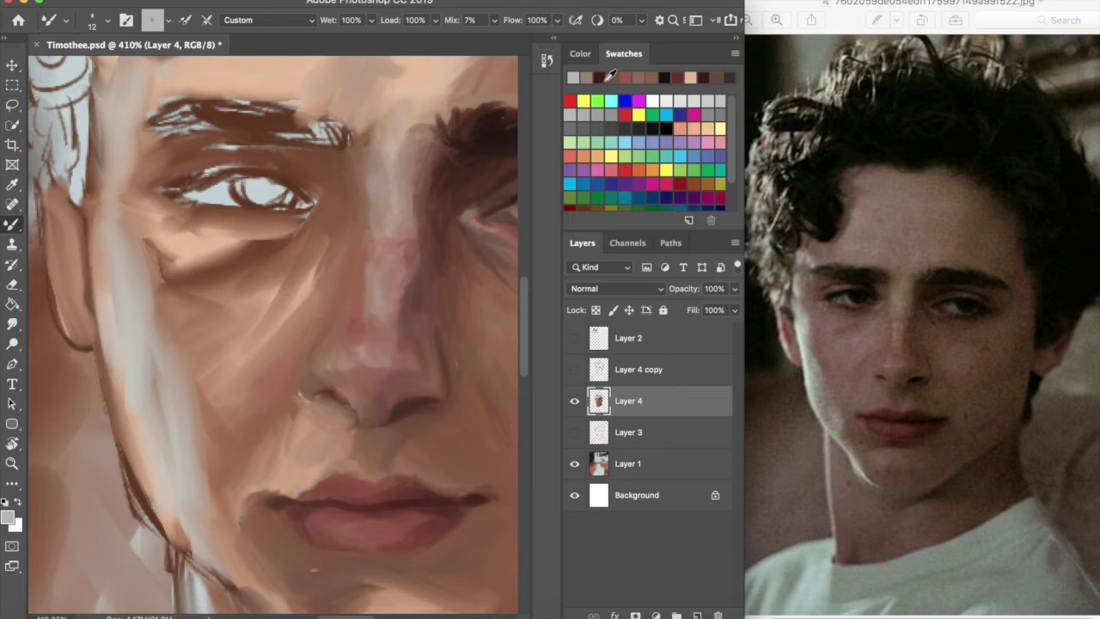
pyautogui.click(599, 76)
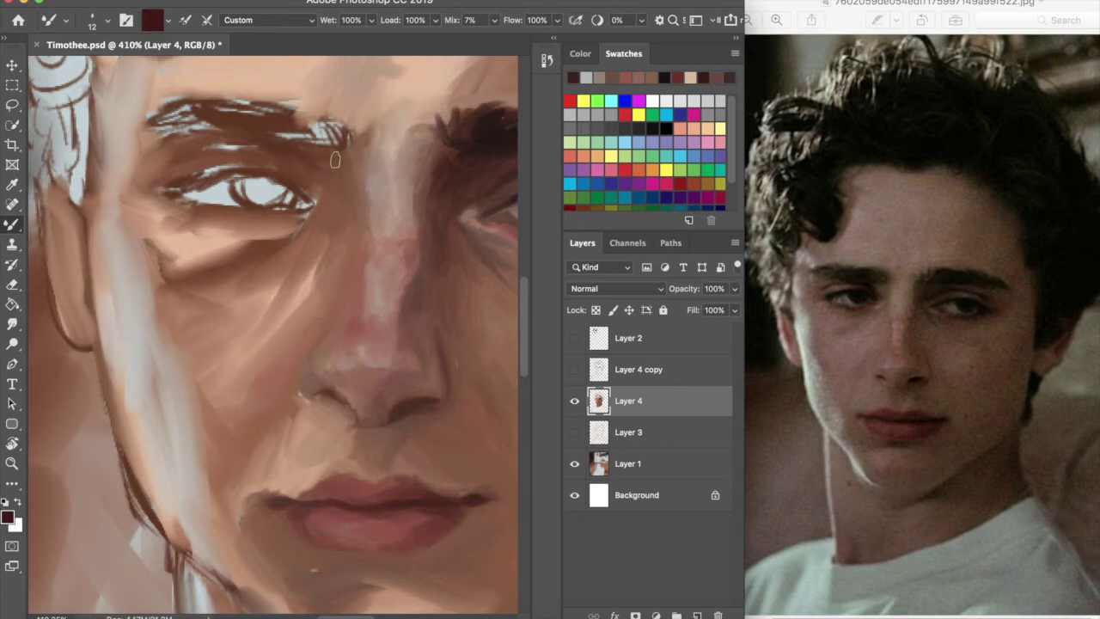
pyautogui.keyDown('alt'); pyautogui.click(271, 130); pyautogui.keyUp('alt')
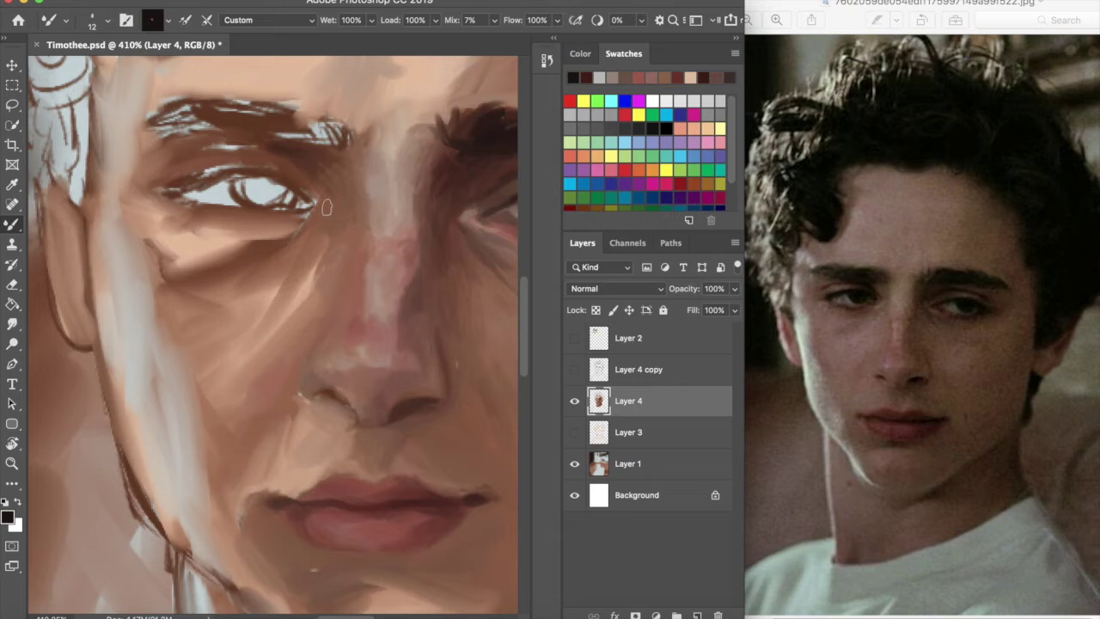
pyautogui.moveTo(306, 210)
pyautogui.mouseDown()
pyautogui.moveTo(311, 191)
pyautogui.moveTo(263, 169)
pyautogui.moveTo(170, 192)
pyautogui.moveTo(224, 176)
pyautogui.moveTo(314, 191)
pyautogui.moveTo(281, 174)
pyautogui.moveTo(203, 200)
pyautogui.moveTo(287, 206)
pyautogui.moveTo(257, 177)
pyautogui.moveTo(271, 203)
pyautogui.moveTo(283, 184)
pyautogui.moveTo(232, 165)
pyautogui.mouseUp()
# Fill the left eye's upper lid crease with dark brown and cover the sketch lines at its inner corner
pyautogui.click(586, 78)
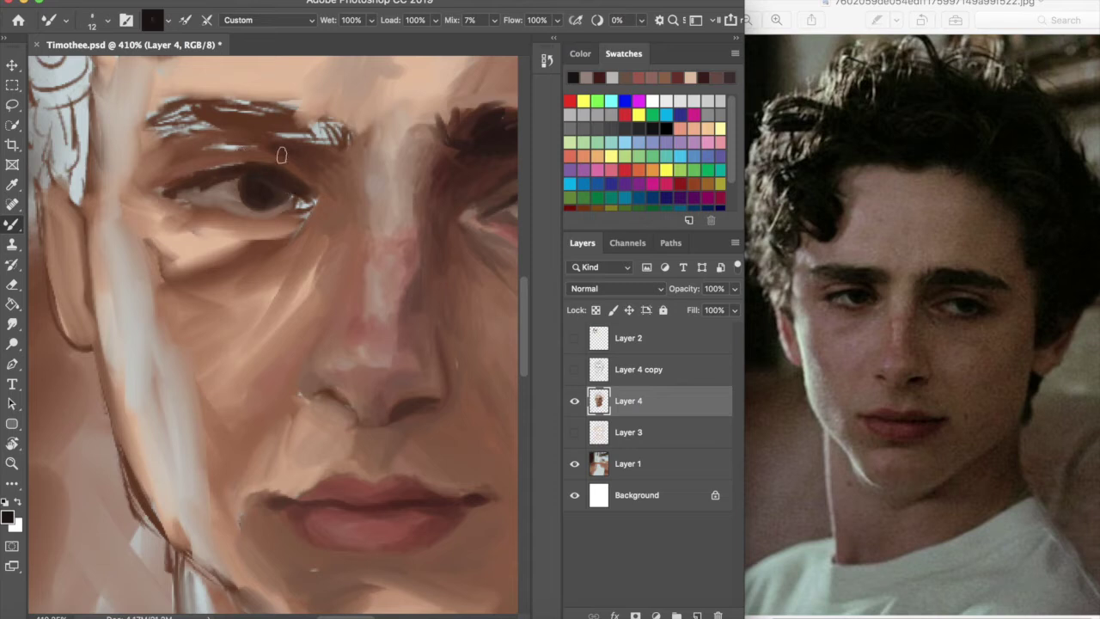
pyautogui.moveTo(164, 169)
pyautogui.mouseDown()
pyautogui.moveTo(220, 149)
pyautogui.moveTo(155, 171)
pyautogui.moveTo(232, 150)
pyautogui.moveTo(313, 180)
pyautogui.mouseUp()
pyautogui.click(605, 77)
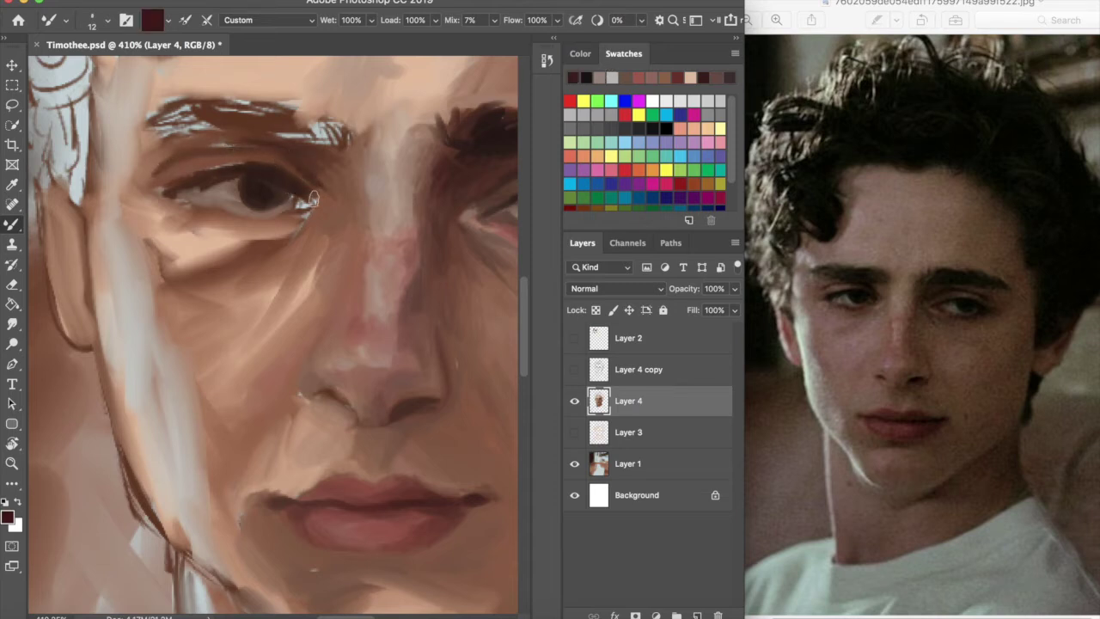
pyautogui.click(606, 75)
# Blend the lower lid and inner corner of the left eye into the skin with peach, pinkish brown and grey-brown
pyautogui.click(692, 77)
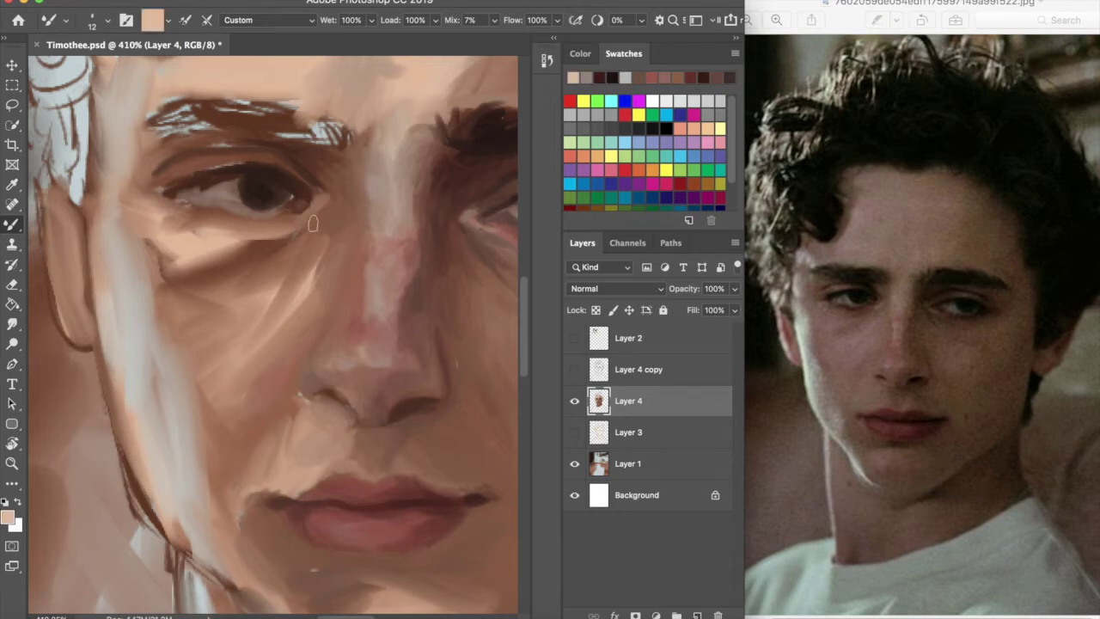
pyautogui.click(680, 77)
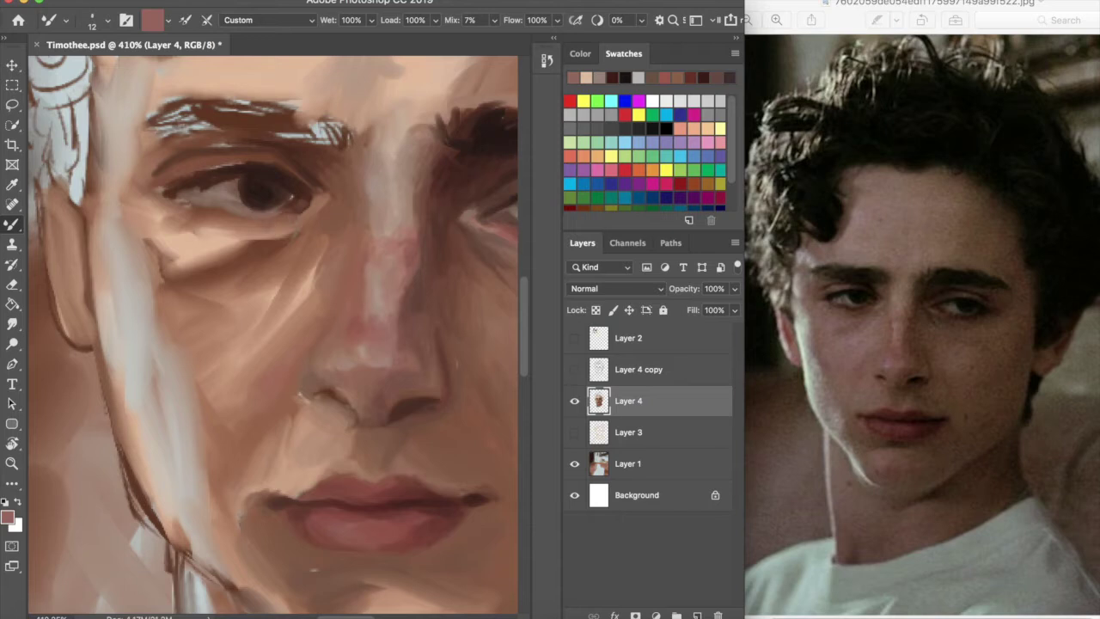
pyautogui.click(685, 76)
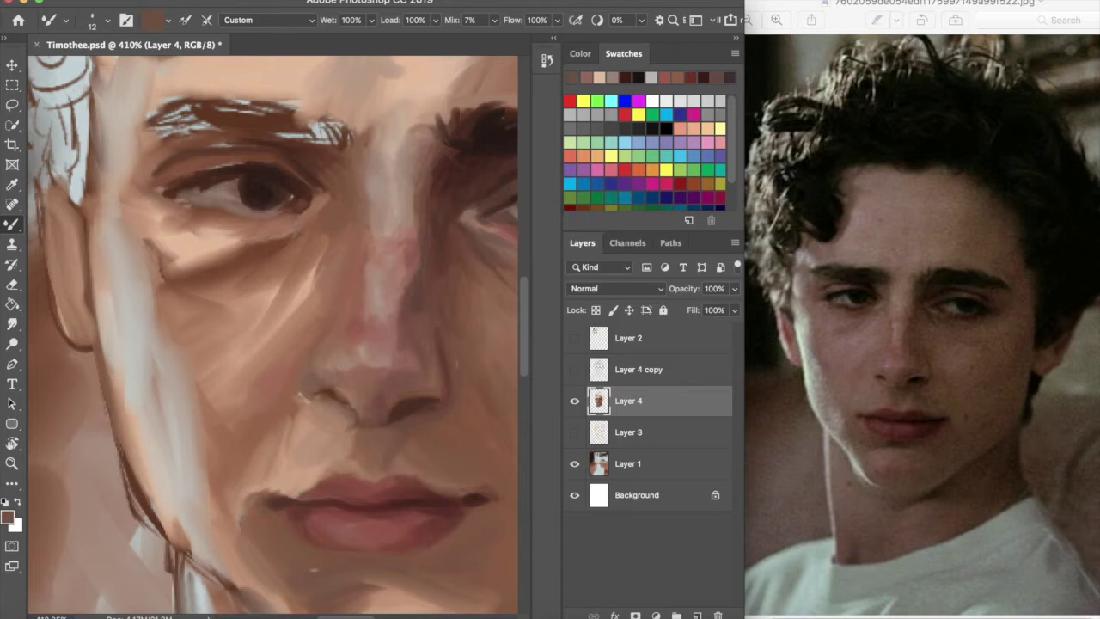
pyautogui.keyDown('alt'); pyautogui.click(329, 242); pyautogui.keyUp('alt')
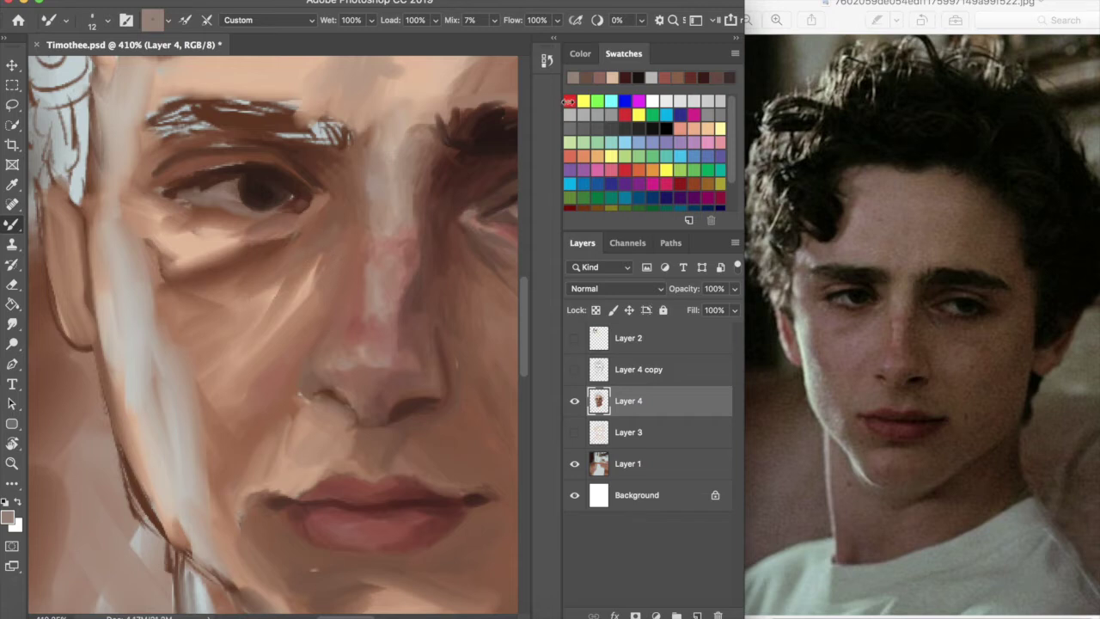
pyautogui.click(650, 77)
# Fill in the left eyebrow with sampled near-black strokes over the white sketch gaps
pyautogui.scroll(-5, 391, 309)
pyautogui.scroll(4, 155, 212)
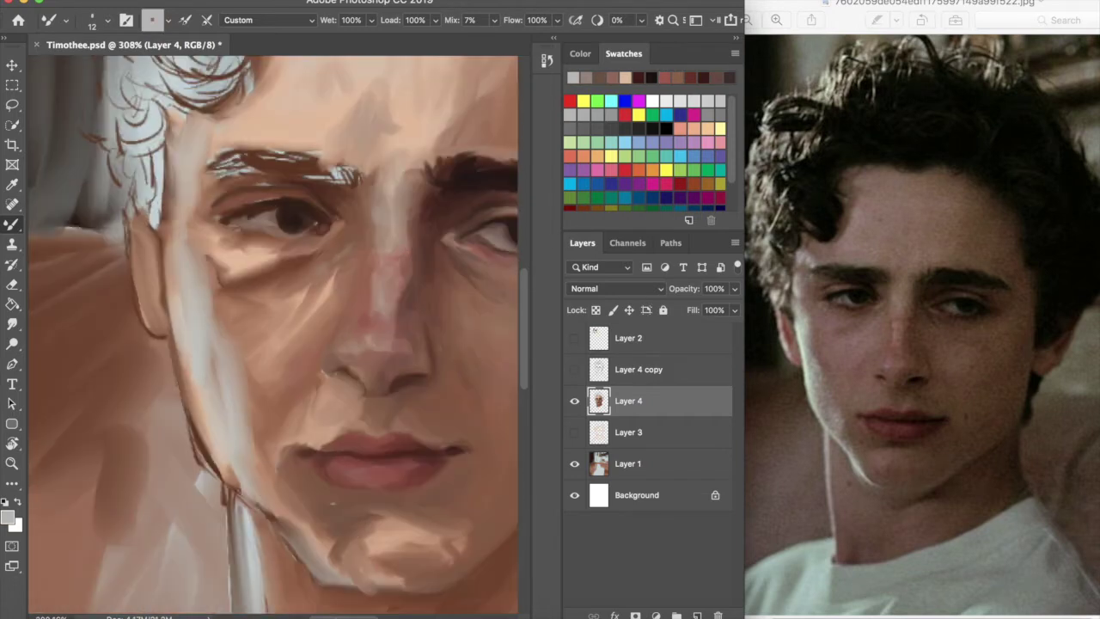
pyautogui.keyDown('alt'); pyautogui.click(155, 212); pyautogui.keyUp('alt')
pyautogui.moveTo(118, 222); pyautogui.dragTo(174, 240)
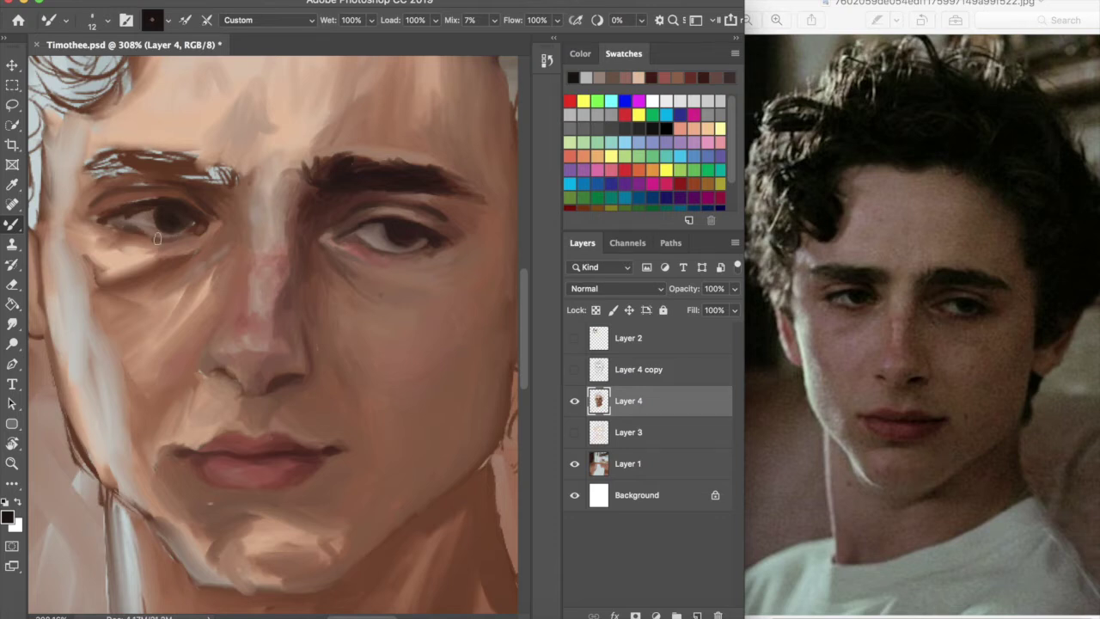
pyautogui.moveTo(94, 208)
pyautogui.mouseDown()
pyautogui.moveTo(122, 192)
pyautogui.moveTo(118, 169)
pyautogui.moveTo(227, 172)
pyautogui.mouseUp()
pyautogui.hotkey('ctrl', 'd')
pyautogui.moveTo(144, 170)
pyautogui.mouseDown()
pyautogui.moveTo(201, 162)
pyautogui.moveTo(208, 168)
pyautogui.moveTo(171, 169)
pyautogui.moveTo(229, 179)
pyautogui.moveTo(129, 178)
pyautogui.mouseUp()
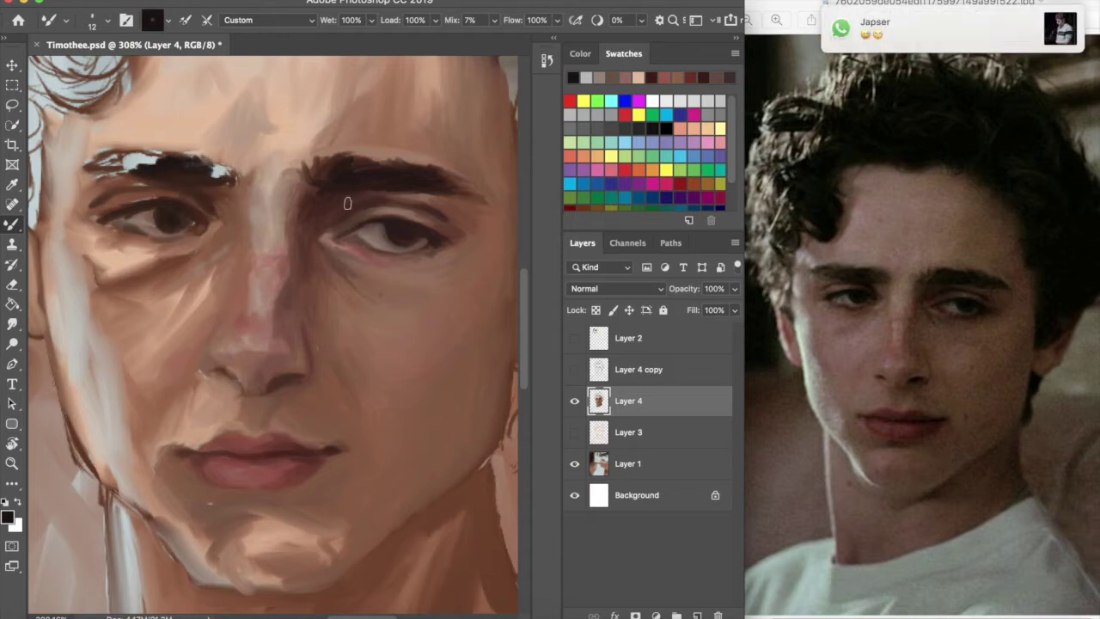
pyautogui.moveTo(185, 182)
pyautogui.mouseDown()
pyautogui.moveTo(154, 164)
pyautogui.moveTo(161, 157)
pyautogui.moveTo(89, 167)
pyautogui.moveTo(146, 156)
pyautogui.mouseUp()
# Cover the remaining white gap at the inner end of the left eyebrow with softer dark brown tones
pyautogui.click(734, 79)
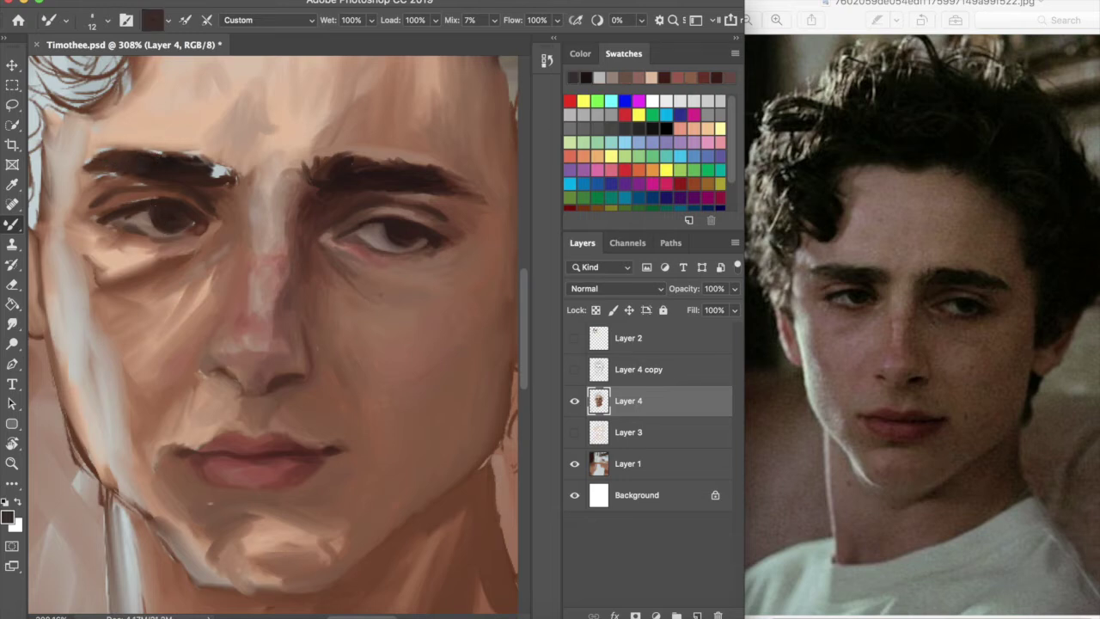
pyautogui.click(585, 75)
pyautogui.click(574, 78)
pyautogui.moveTo(229, 175); pyautogui.dragTo(207, 183)
# Darken the left eye's upper lash line and iris with near-black
pyautogui.click(580, 53)
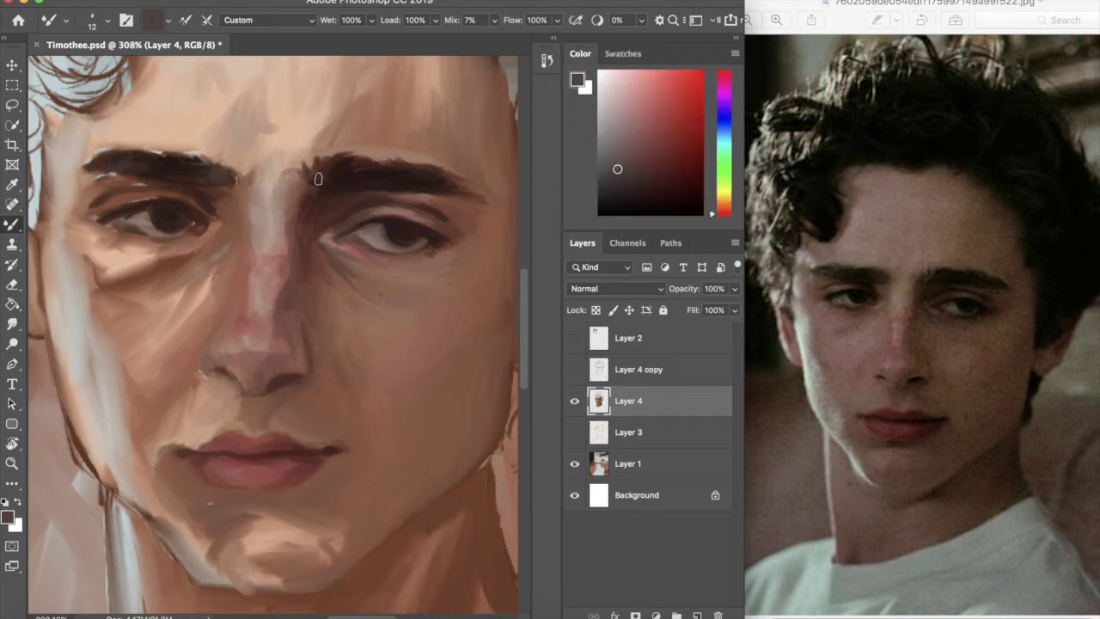
pyautogui.click(623, 54)
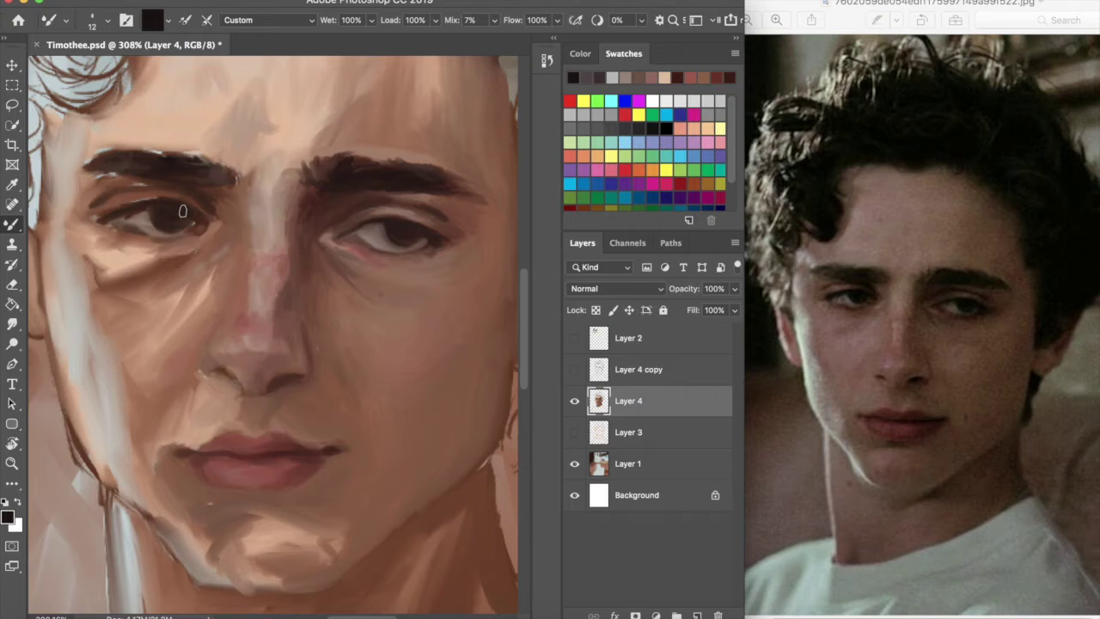
pyautogui.moveTo(129, 204)
pyautogui.mouseDown()
pyautogui.moveTo(177, 201)
pyautogui.moveTo(141, 205)
pyautogui.mouseUp()
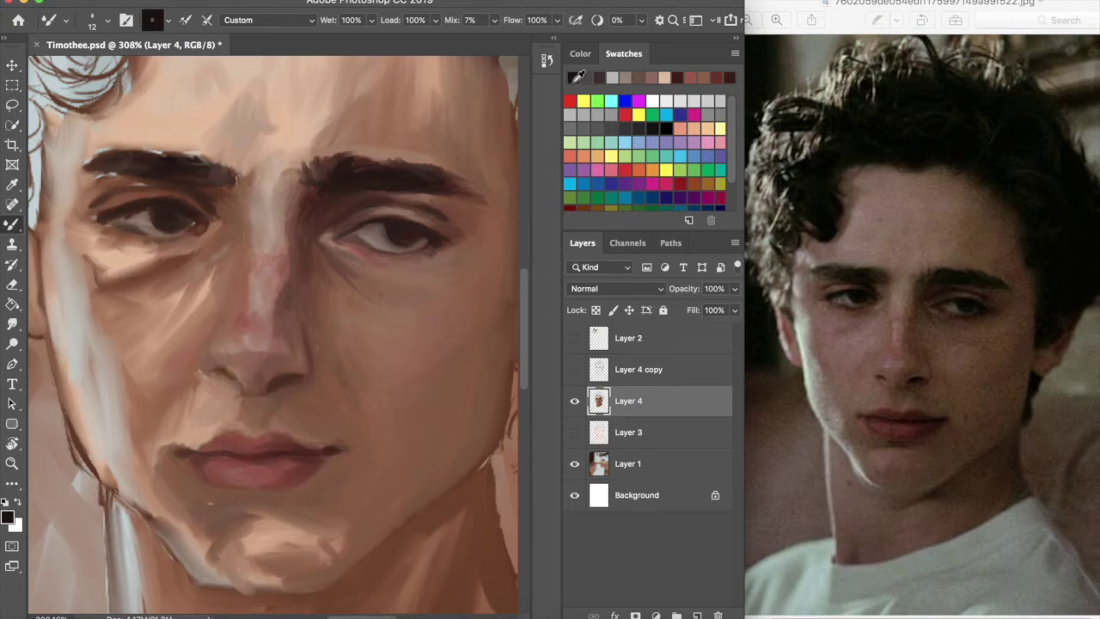
# Paint dusty pink over the bright patch of skin below the left eye
pyautogui.click(651, 77)
pyautogui.moveTo(117, 243); pyautogui.dragTo(144, 253)
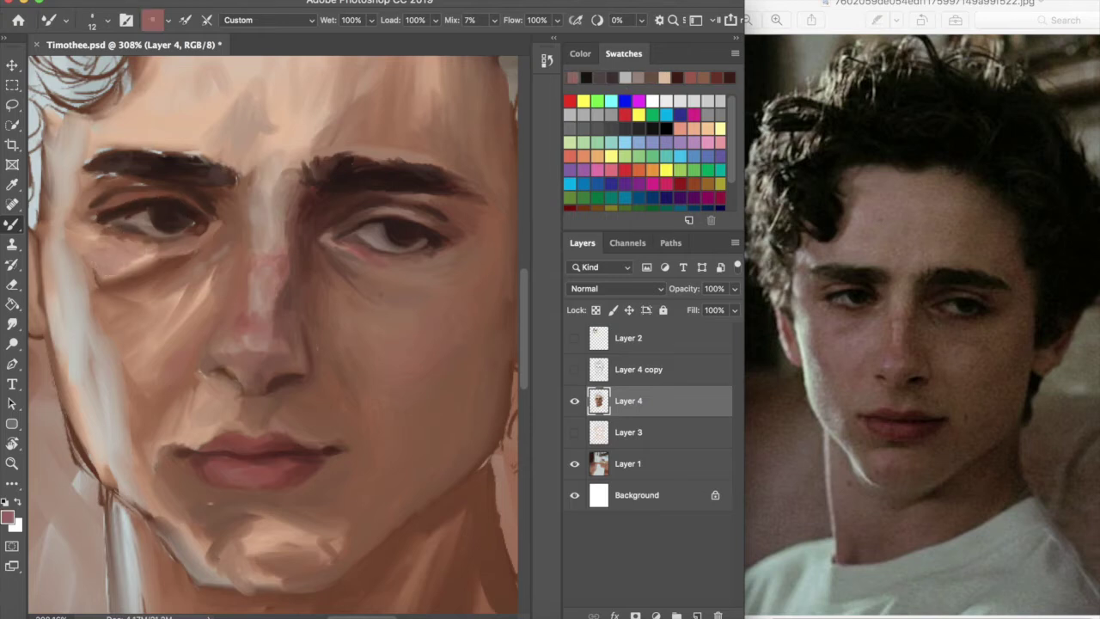
pyautogui.moveTo(76, 237)
pyautogui.mouseDown()
pyautogui.moveTo(165, 261)
pyautogui.moveTo(145, 273)
pyautogui.moveTo(152, 255)
pyautogui.mouseUp()
# Enlarge the brush to 30 and blend the pink and brown shading beneath the left eye
pyautogui.click(108, 22)
pyautogui.click(103, 135)
pyautogui.click(640, 77)
pyautogui.click(655, 75)
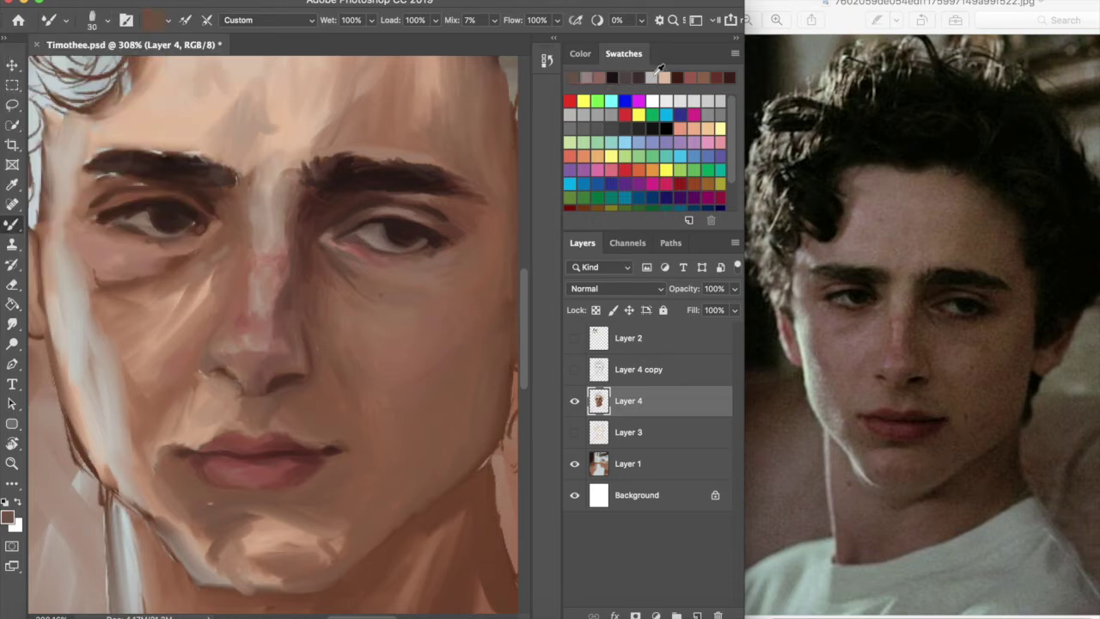
pyautogui.keyDown('alt'); pyautogui.click(146, 284); pyautogui.keyUp('alt')
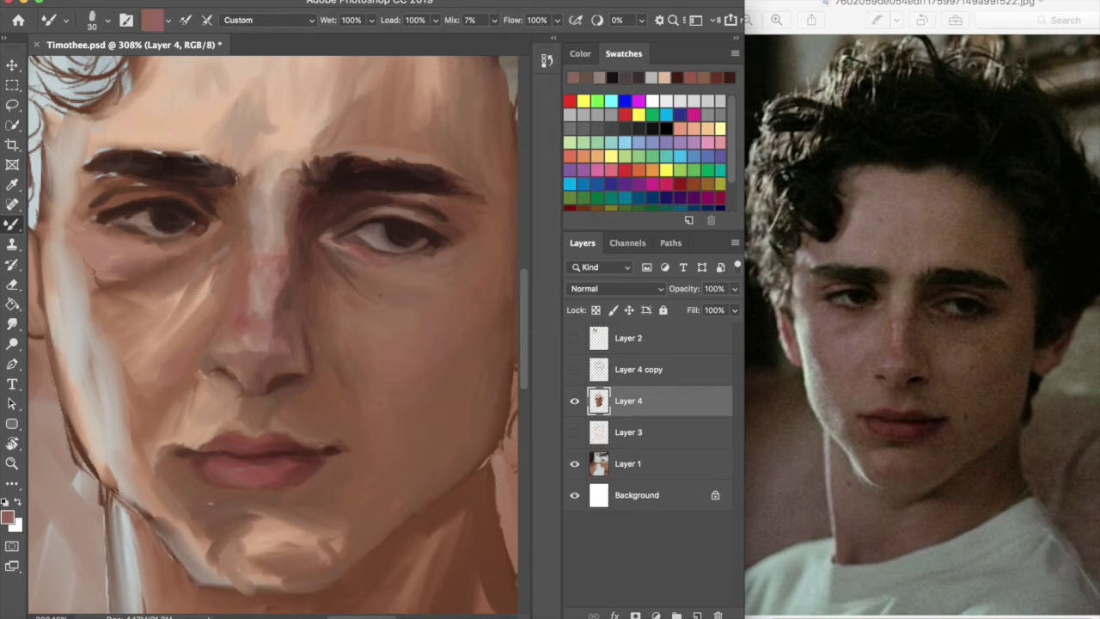
pyautogui.click(586, 78)
pyautogui.moveTo(180, 251); pyautogui.dragTo(126, 246)
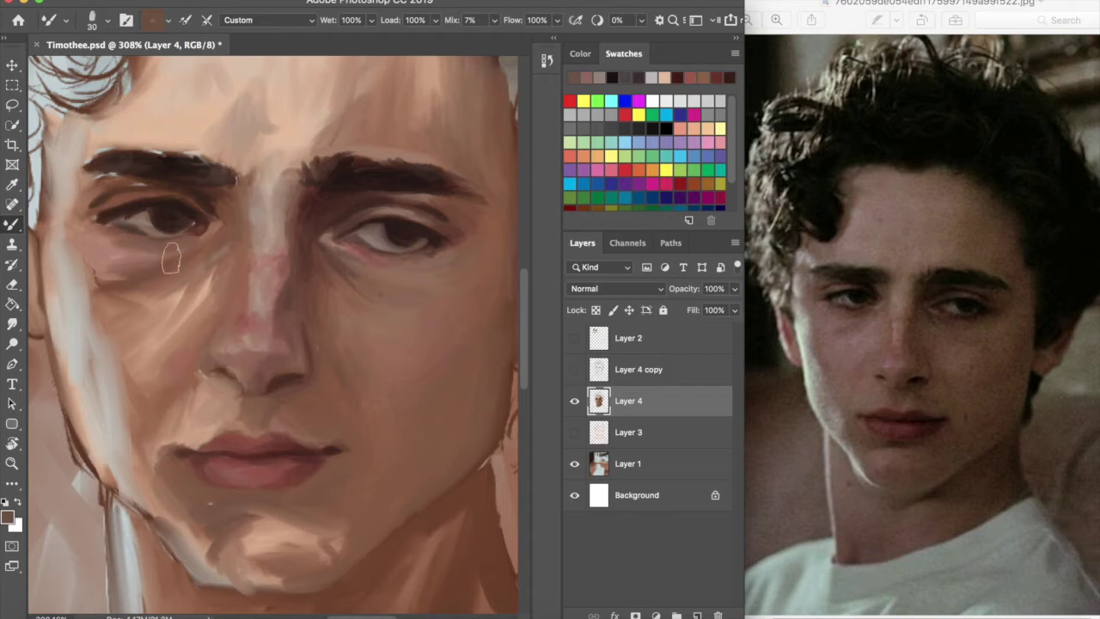
# Soften the inner ends of both eyebrows into the nose bridge with dark greyish brown
pyautogui.click(729, 77)
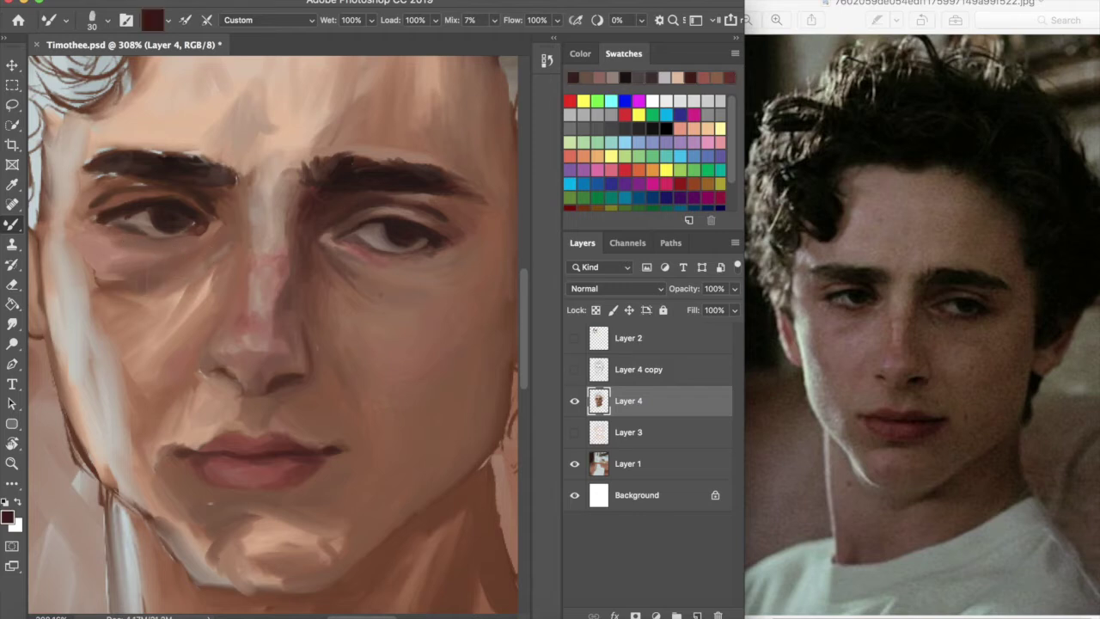
pyautogui.click(638, 78)
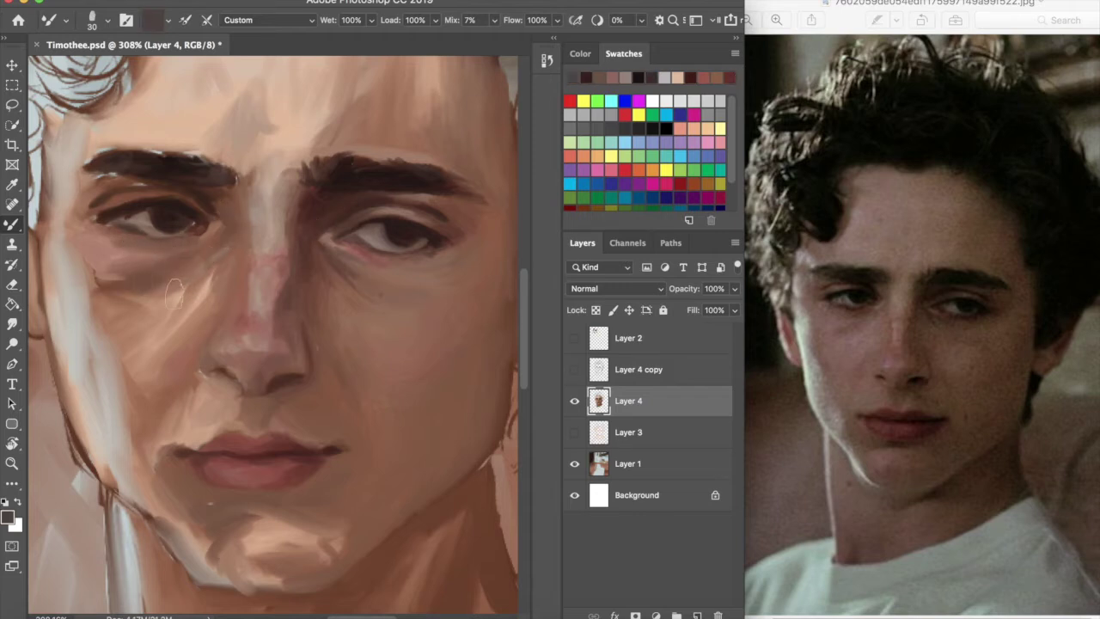
pyautogui.moveTo(238, 189); pyautogui.dragTo(240, 172)
pyautogui.moveTo(308, 188); pyautogui.dragTo(301, 176)
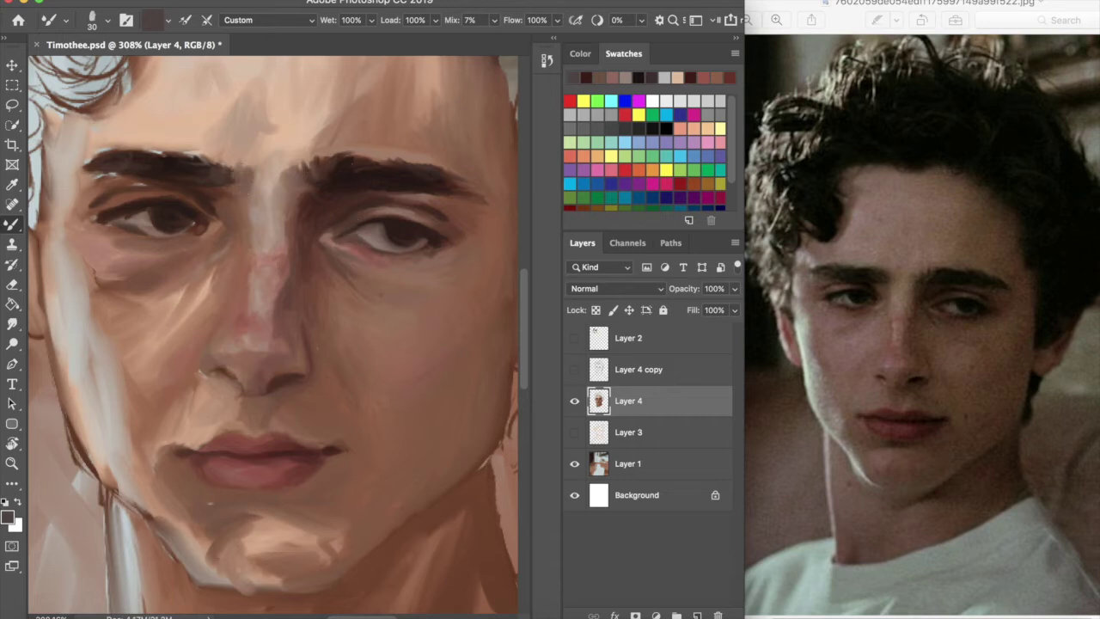
# Blend the bright streaks on the cheek between the left eye and nose with grey-brown
pyautogui.click(626, 78)
pyautogui.moveTo(217, 283)
pyautogui.mouseDown()
pyautogui.moveTo(212, 315)
pyautogui.moveTo(190, 306)
pyautogui.mouseUp()
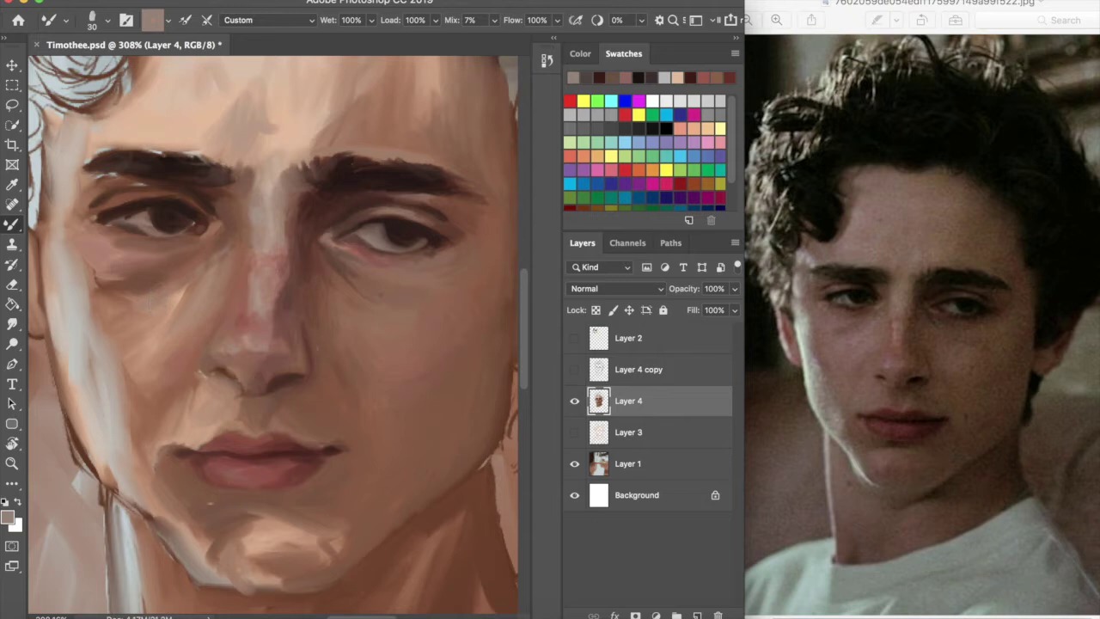
# Shade the outer under-eye area and the skin around the left eyebrow's tail with dusty pink and brown
pyautogui.click(615, 78)
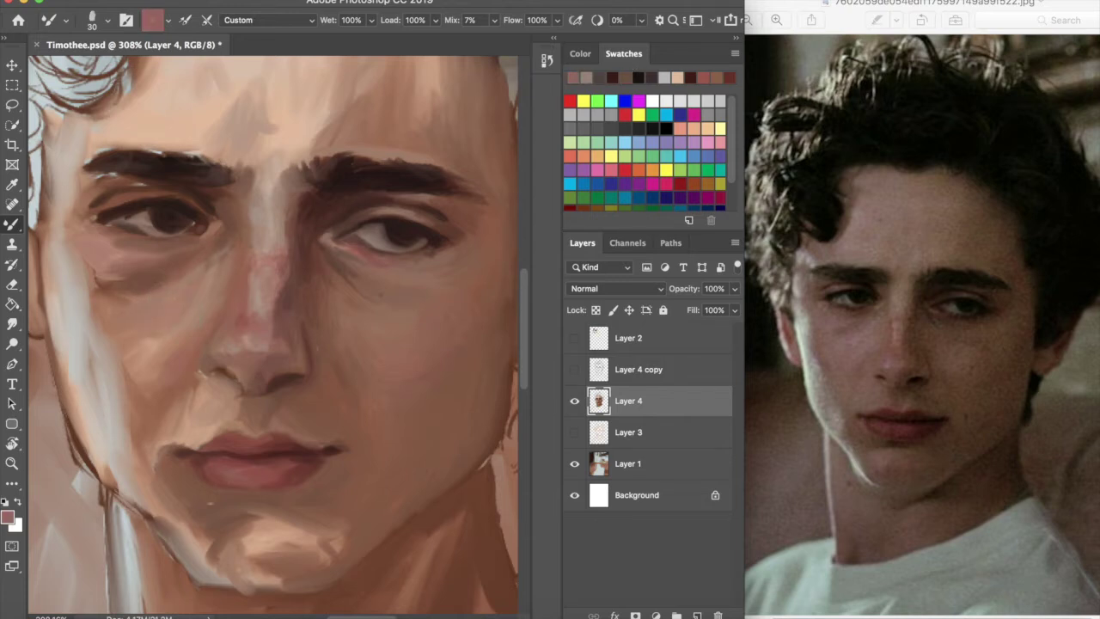
pyautogui.moveTo(85, 267); pyautogui.dragTo(73, 293)
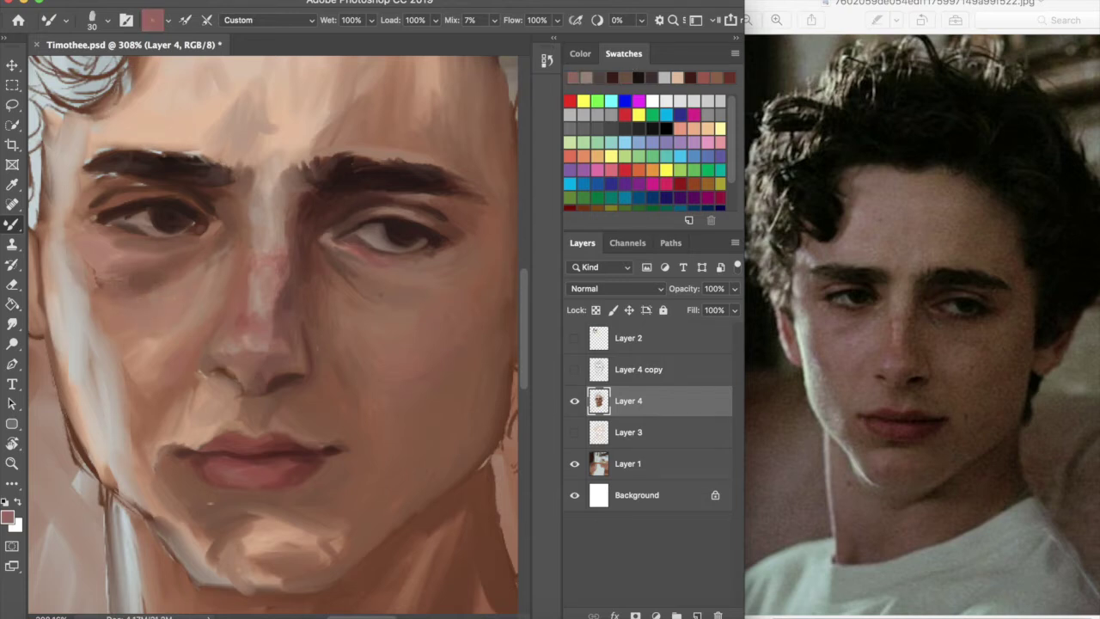
pyautogui.moveTo(67, 194)
pyautogui.mouseDown()
pyautogui.moveTo(70, 212)
pyautogui.moveTo(150, 180)
pyautogui.moveTo(65, 179)
pyautogui.mouseUp()
pyautogui.click(625, 77)
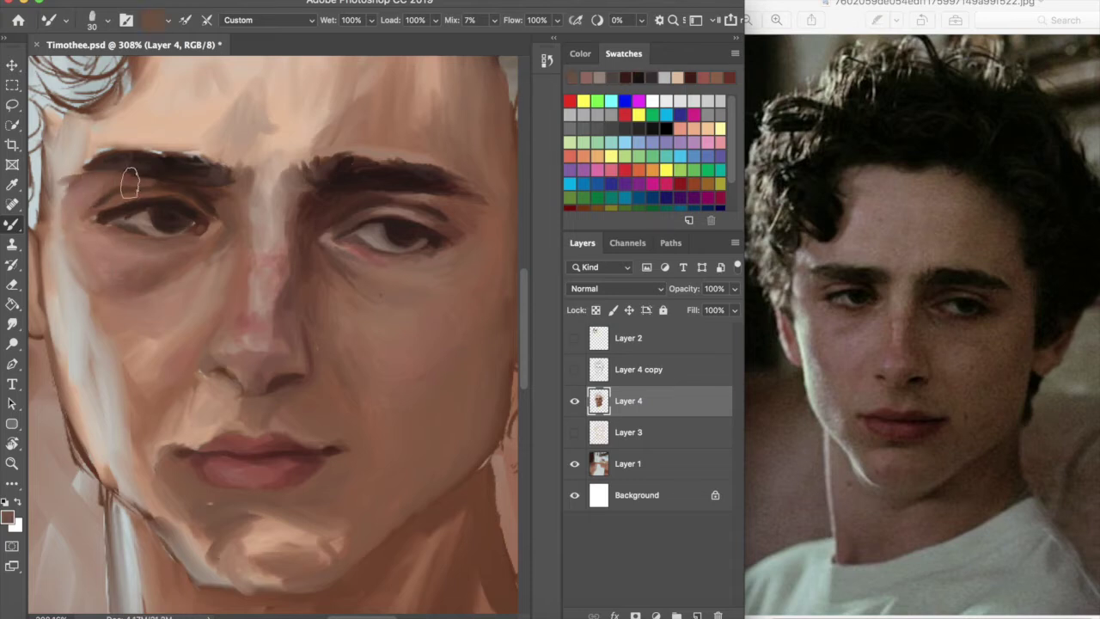
# Reduce the brush size to 12 and darken both nostrils with near-black and black
pyautogui.keyDown('alt'); pyautogui.click(160, 175); pyautogui.keyUp('alt')
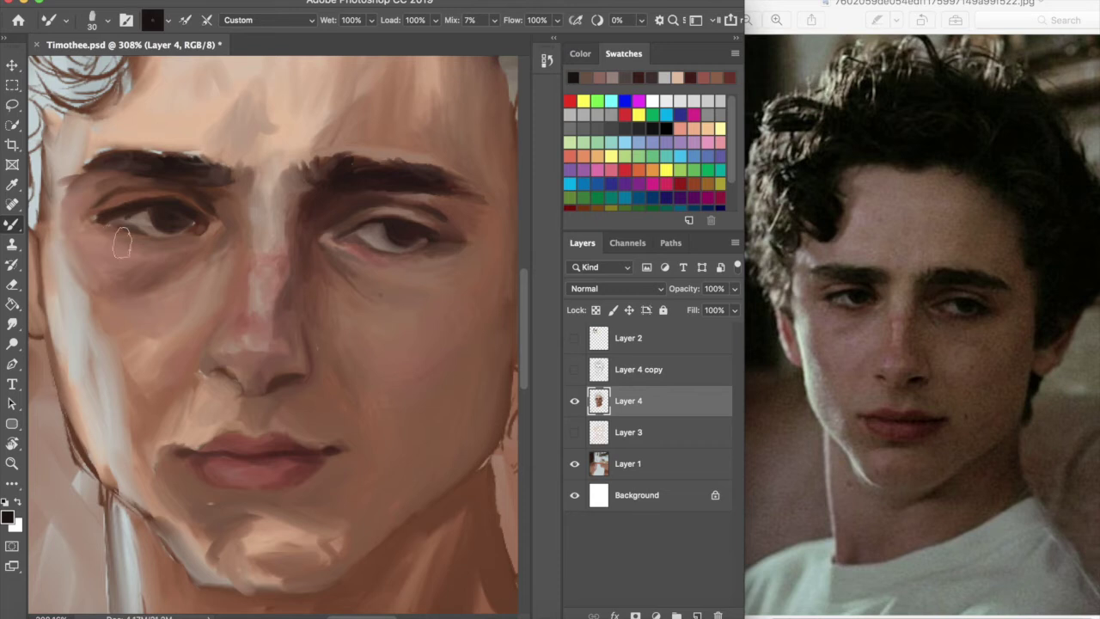
pyautogui.click(100, 20)
pyautogui.doubleClick(104, 129)
pyautogui.click(580, 53)
pyautogui.click(636, 214)
pyautogui.moveTo(227, 378)
pyautogui.mouseDown()
pyautogui.moveTo(292, 377)
pyautogui.moveTo(278, 387)
pyautogui.moveTo(292, 377)
pyautogui.moveTo(228, 378)
pyautogui.mouseUp()
# Refine the lids and corners of the left eye with brown, dusty pink and muted red
pyautogui.click(623, 53)
pyautogui.click(600, 77)
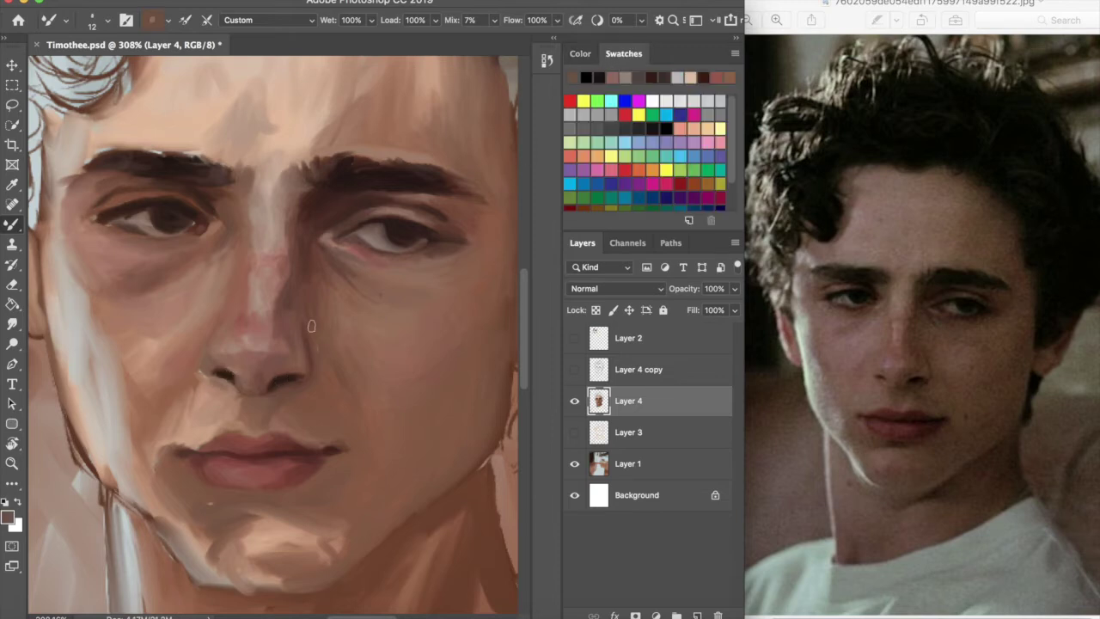
pyautogui.keyDown('alt'); pyautogui.click(401, 239); pyautogui.keyUp('alt')
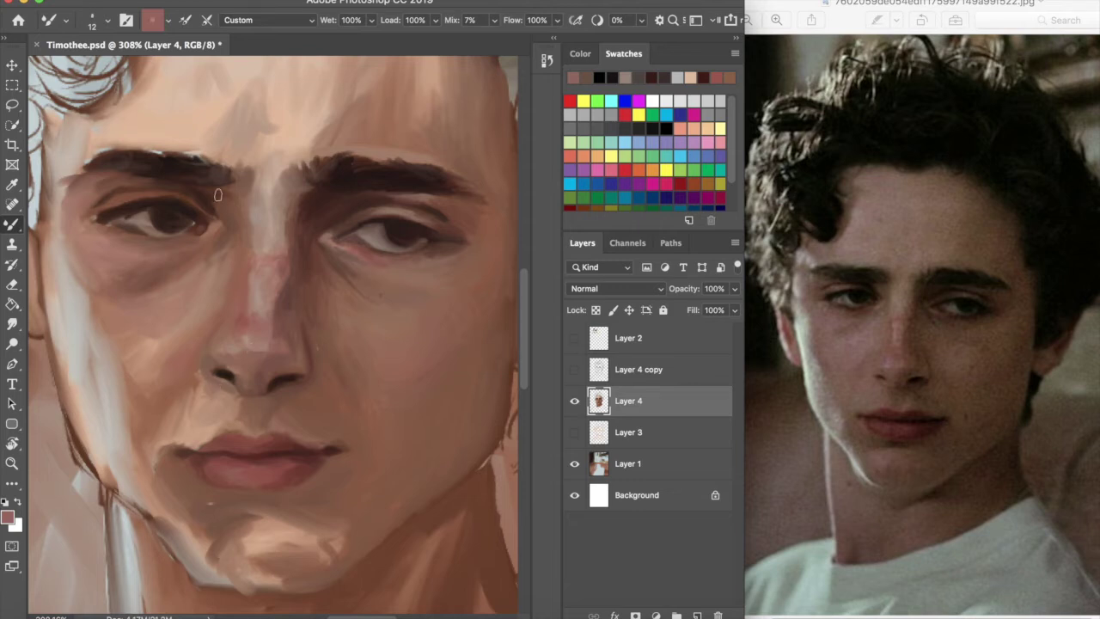
pyautogui.click(626, 78)
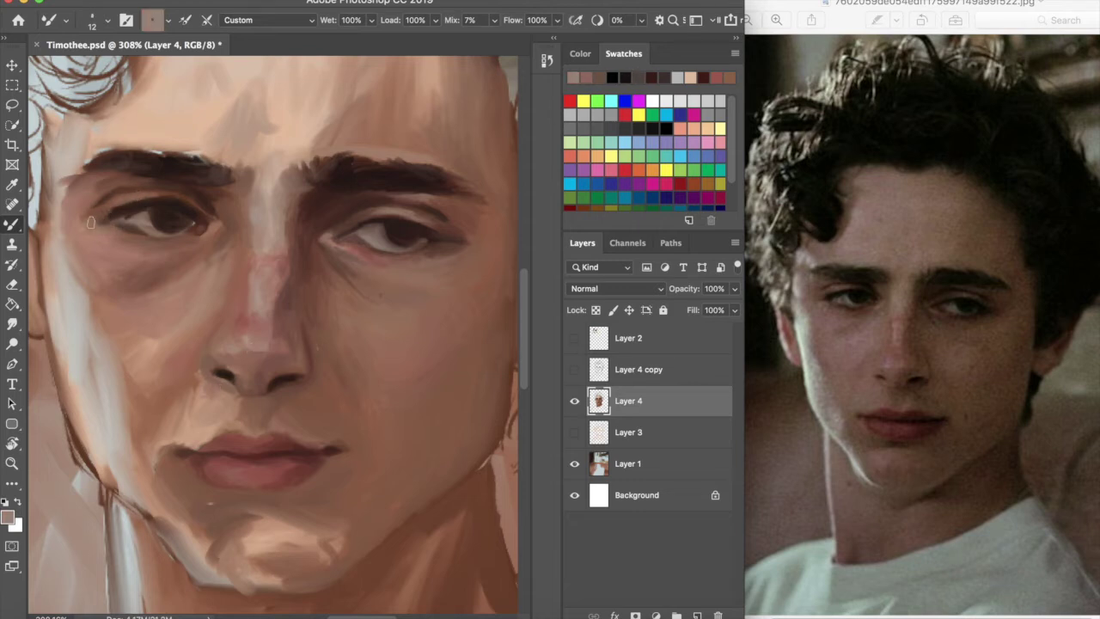
pyautogui.click(663, 78)
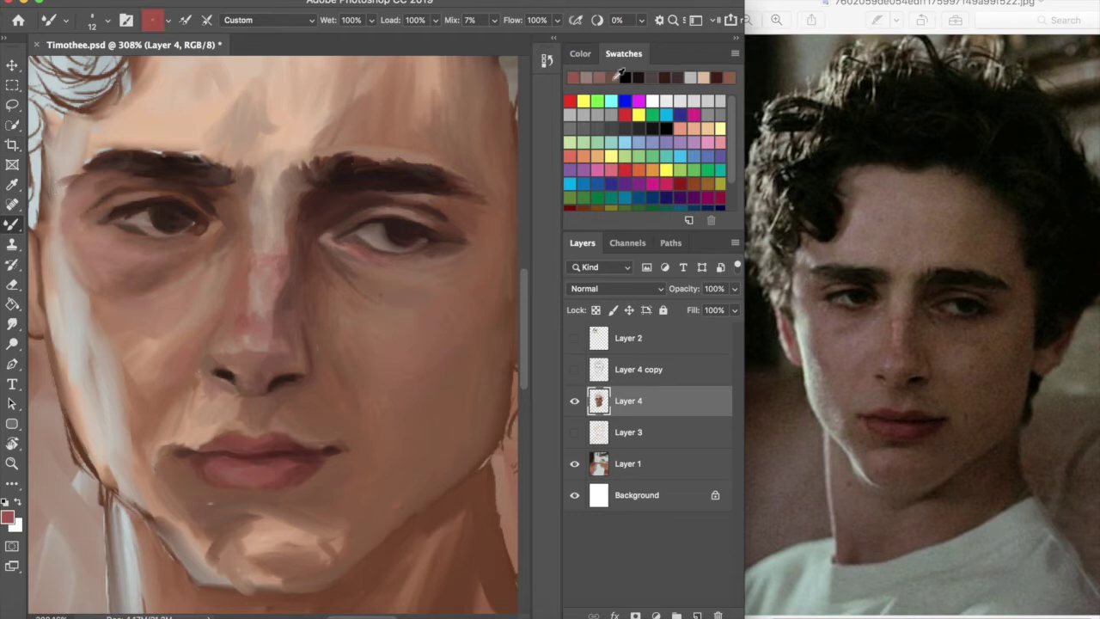
# Define the left eyebrow with dark tones, softening its upper edge and the right eyebrow's inner end with greyish pink
pyautogui.click(632, 77)
pyautogui.click(636, 78)
pyautogui.moveTo(146, 179)
pyautogui.mouseDown()
pyautogui.moveTo(76, 175)
pyautogui.moveTo(106, 156)
pyautogui.moveTo(203, 156)
pyautogui.moveTo(135, 141)
pyautogui.moveTo(205, 137)
pyautogui.mouseUp()
pyautogui.click(601, 78)
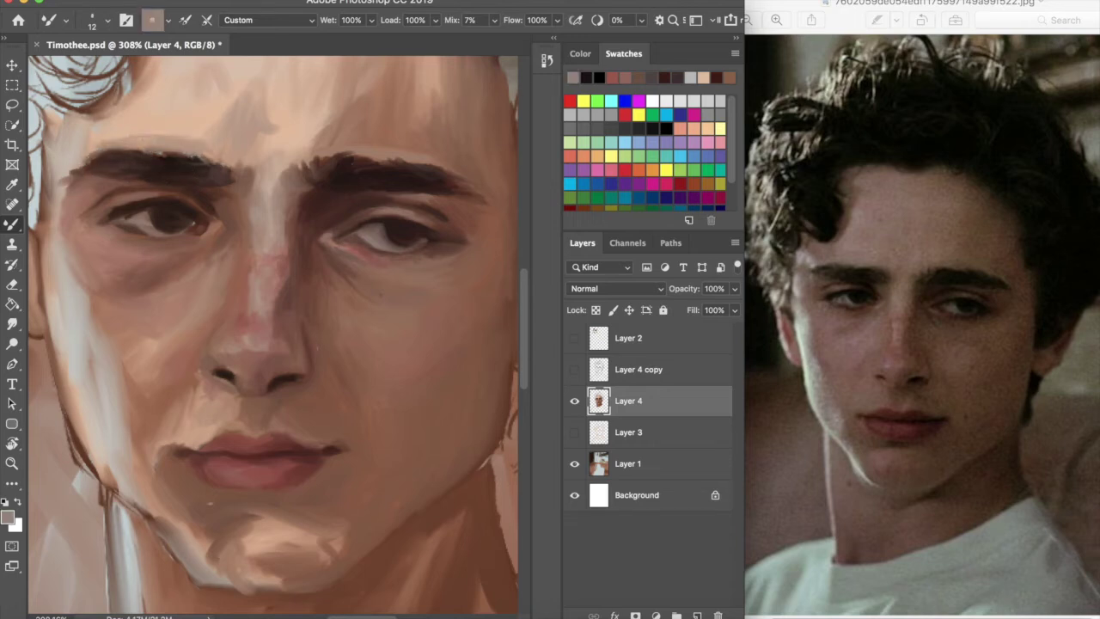
pyautogui.moveTo(298, 144); pyautogui.dragTo(294, 161)
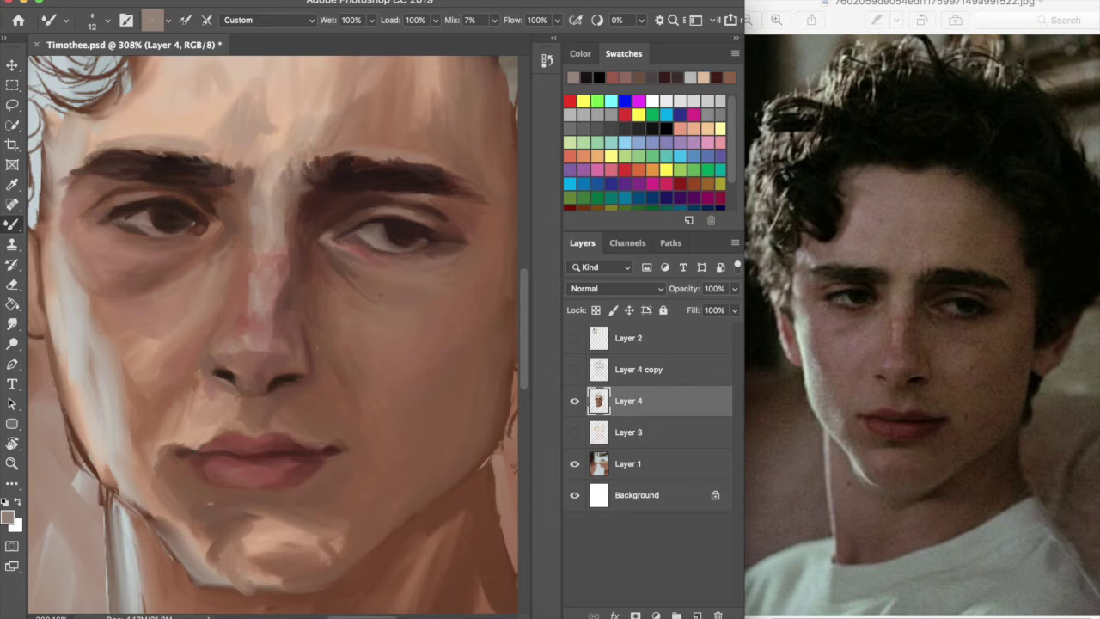
# Enlarge the brush to 30 and blend brown into the skin above the right eyebrow
pyautogui.keyDown('alt'); pyautogui.click(336, 146); pyautogui.keyUp('alt')
pyautogui.click(107, 21)
pyautogui.click(53, 131)
pyautogui.click(363, 138)
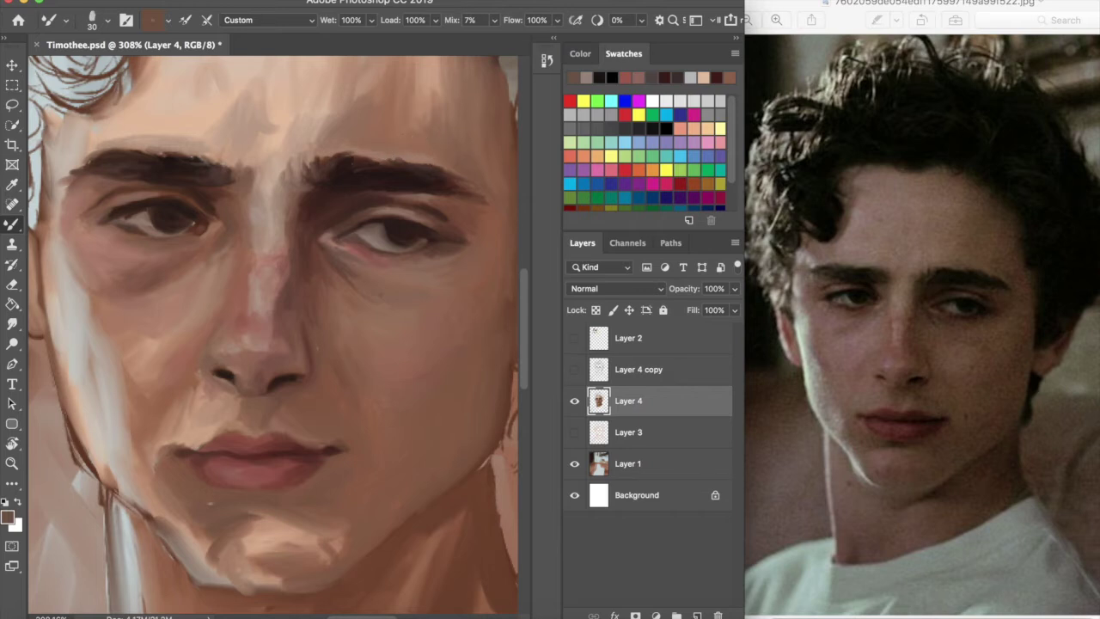
# Blend the middle of the forehead with sampled warm brown and dusty pink
pyautogui.scroll(3, 273, 335)
pyautogui.keyDown('alt'); pyautogui.click(416, 204); pyautogui.keyUp('alt')
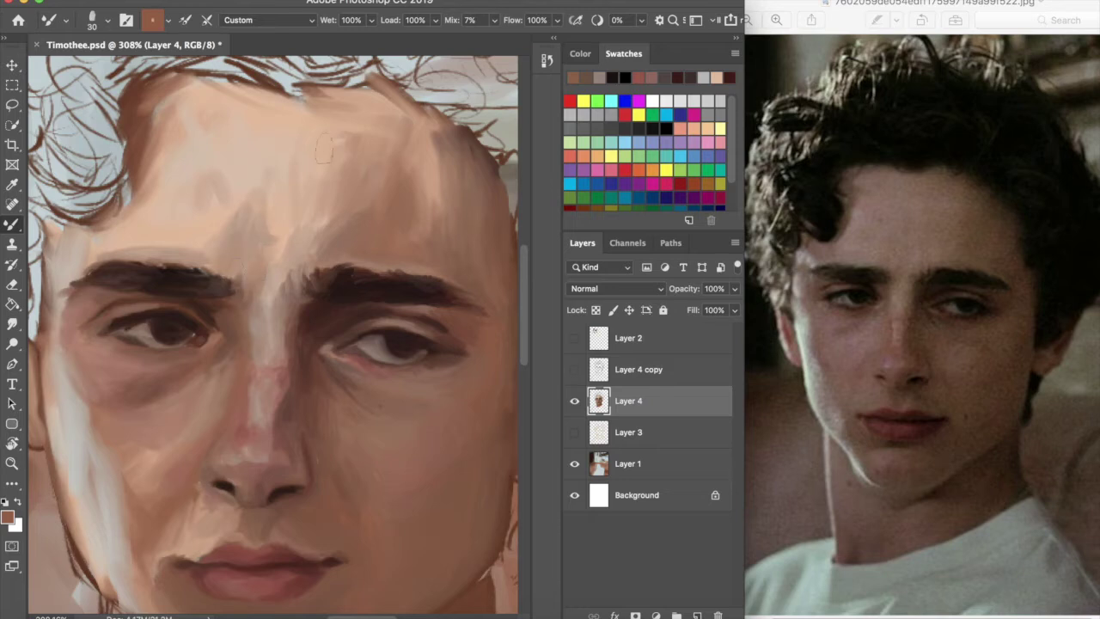
pyautogui.click(598, 78)
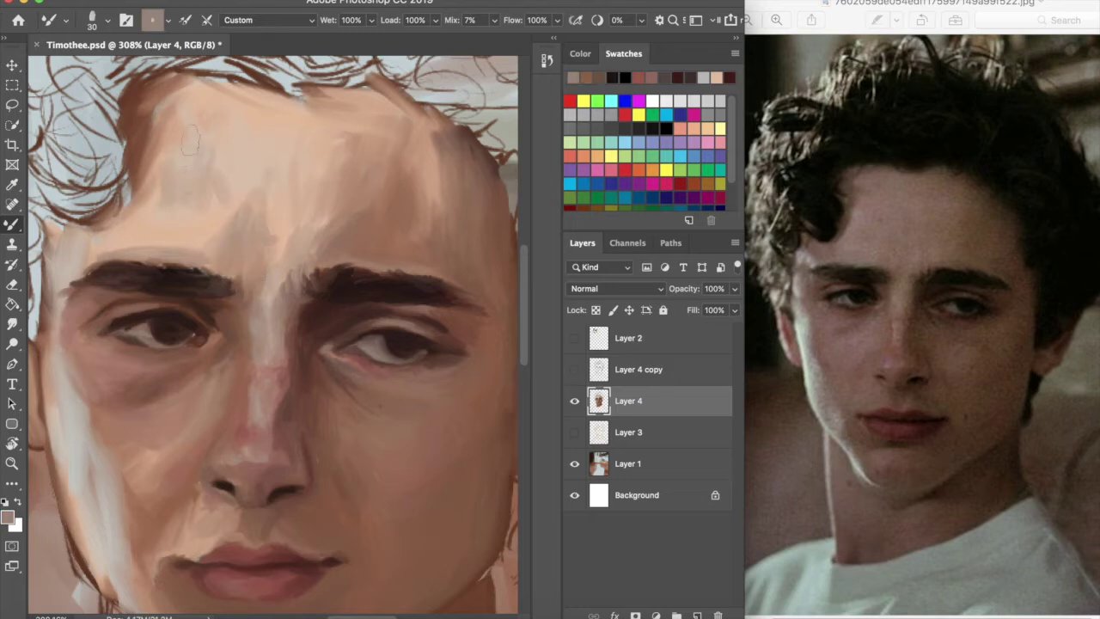
# Shade the left temple and hairline from the eyebrow's tail up to the forehead with brown and dusty tones
pyautogui.click(604, 78)
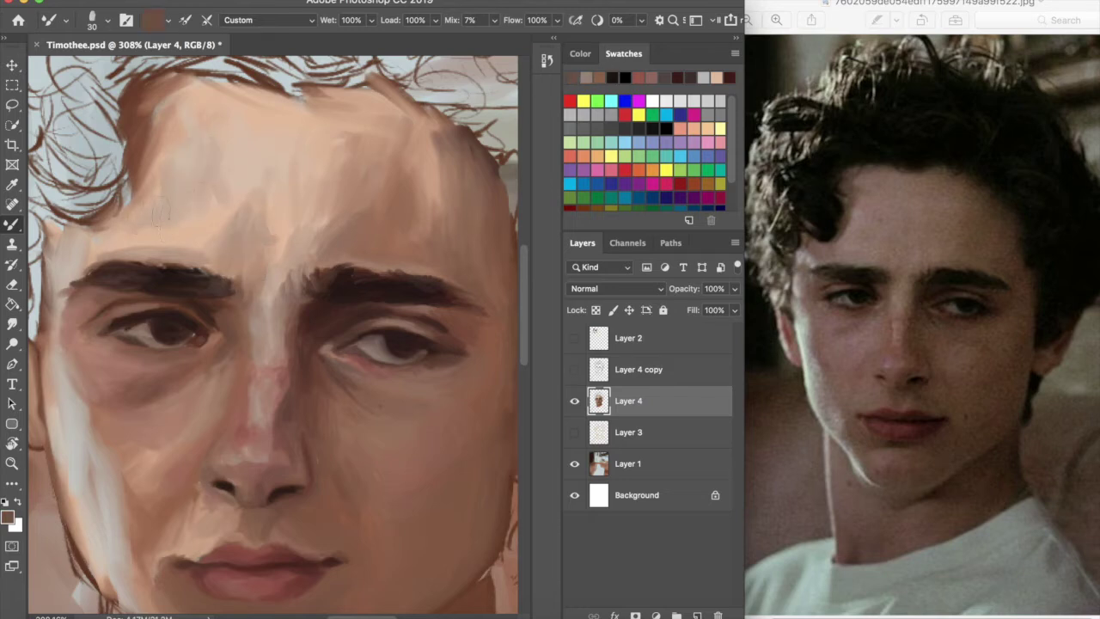
pyautogui.moveTo(93, 245)
pyautogui.mouseDown()
pyautogui.moveTo(65, 234)
pyautogui.moveTo(98, 232)
pyautogui.moveTo(56, 228)
pyautogui.moveTo(104, 243)
pyautogui.moveTo(69, 227)
pyautogui.moveTo(127, 191)
pyautogui.moveTo(146, 111)
pyautogui.moveTo(137, 86)
pyautogui.moveTo(154, 95)
pyautogui.mouseUp()
pyautogui.click(591, 76)
pyautogui.moveTo(142, 221)
pyautogui.mouseDown()
pyautogui.moveTo(138, 192)
pyautogui.moveTo(158, 153)
pyautogui.mouseUp()
# Soften the left temple and upper-left forehead streaks with muted red and sampled greyish pink
pyautogui.click(651, 76)
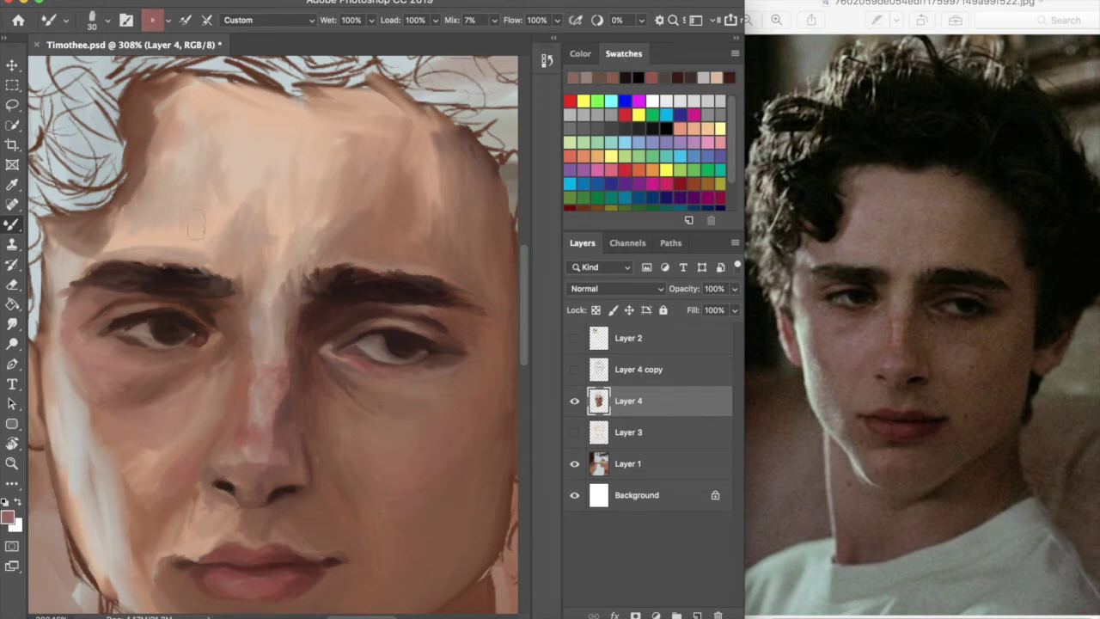
pyautogui.keyDown('alt'); pyautogui.click(277, 160); pyautogui.keyUp('alt')
pyautogui.moveTo(127, 228); pyautogui.dragTo(144, 216)
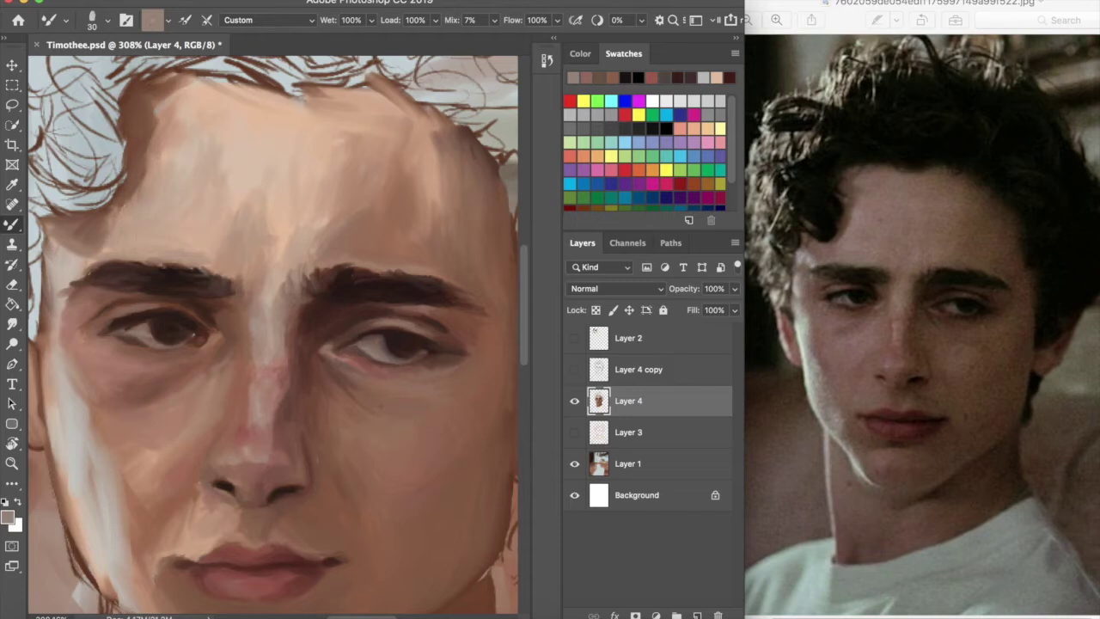
pyautogui.moveTo(158, 91)
pyautogui.mouseDown()
pyautogui.moveTo(151, 84)
pyautogui.moveTo(180, 85)
pyautogui.moveTo(150, 88)
pyautogui.moveTo(172, 112)
pyautogui.mouseUp()
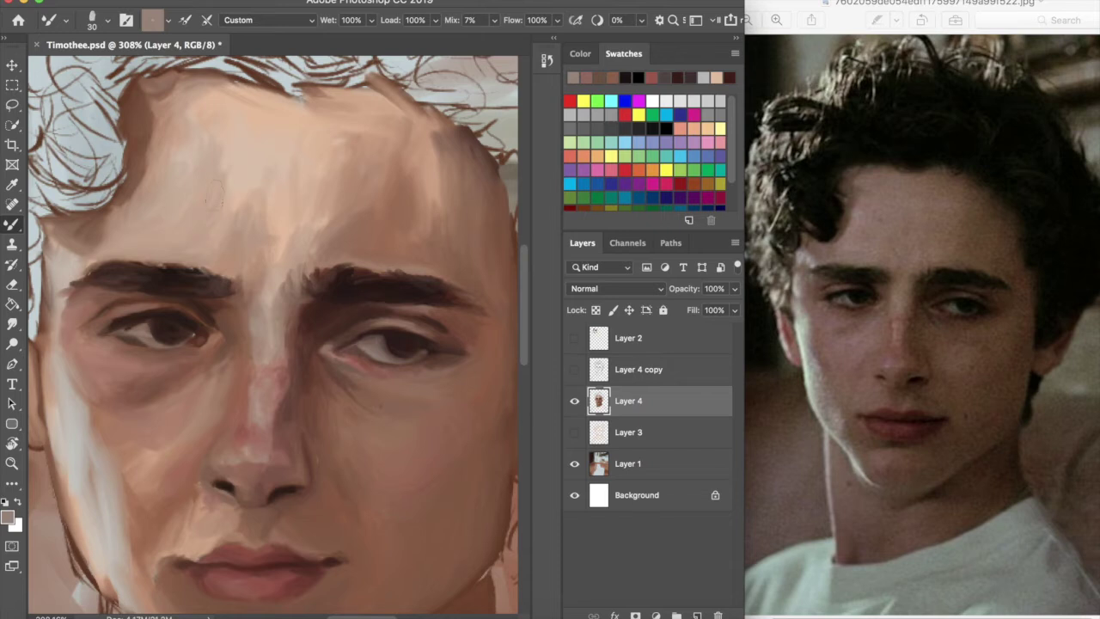
# Blend the inner edge of the bright highlight on the left cheek into the skin with brown strokes
pyautogui.scroll(-5, 525, 334)
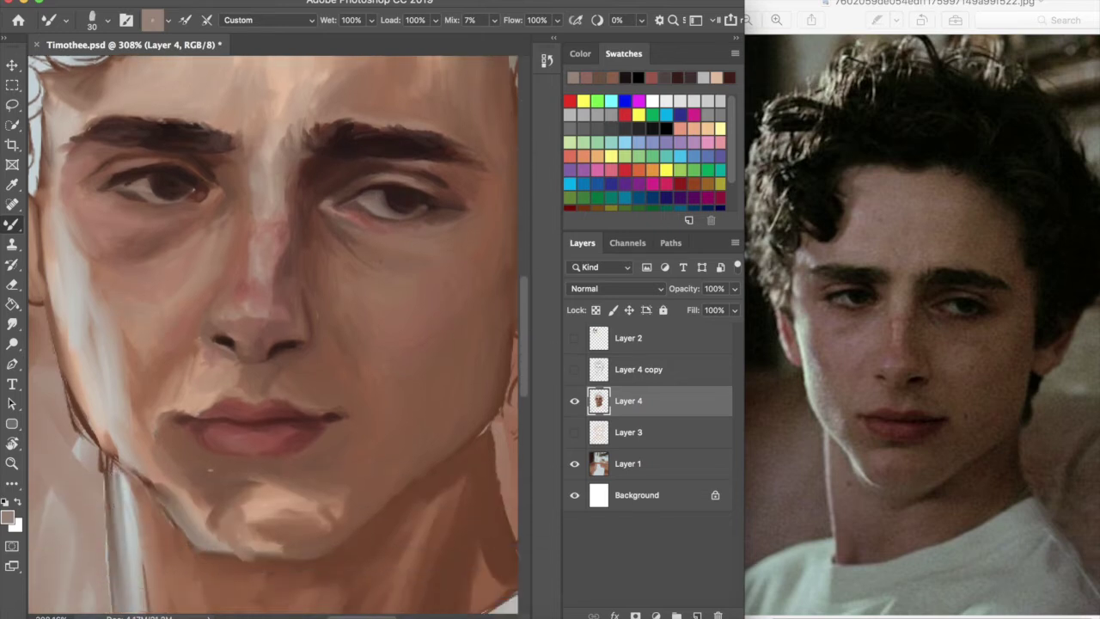
pyautogui.click(621, 79)
pyautogui.moveTo(79, 276); pyautogui.dragTo(96, 315)
pyautogui.moveTo(82, 252)
pyautogui.mouseDown()
pyautogui.moveTo(98, 326)
pyautogui.moveTo(116, 348)
pyautogui.mouseUp()
pyautogui.click(612, 78)
pyautogui.moveTo(79, 248)
pyautogui.mouseDown()
pyautogui.moveTo(83, 279)
pyautogui.moveTo(104, 260)
pyautogui.moveTo(69, 248)
pyautogui.moveTo(87, 251)
pyautogui.mouseUp()
# Blend warm brown along the lower left cheek down to the side of the chin
pyautogui.click(612, 78)
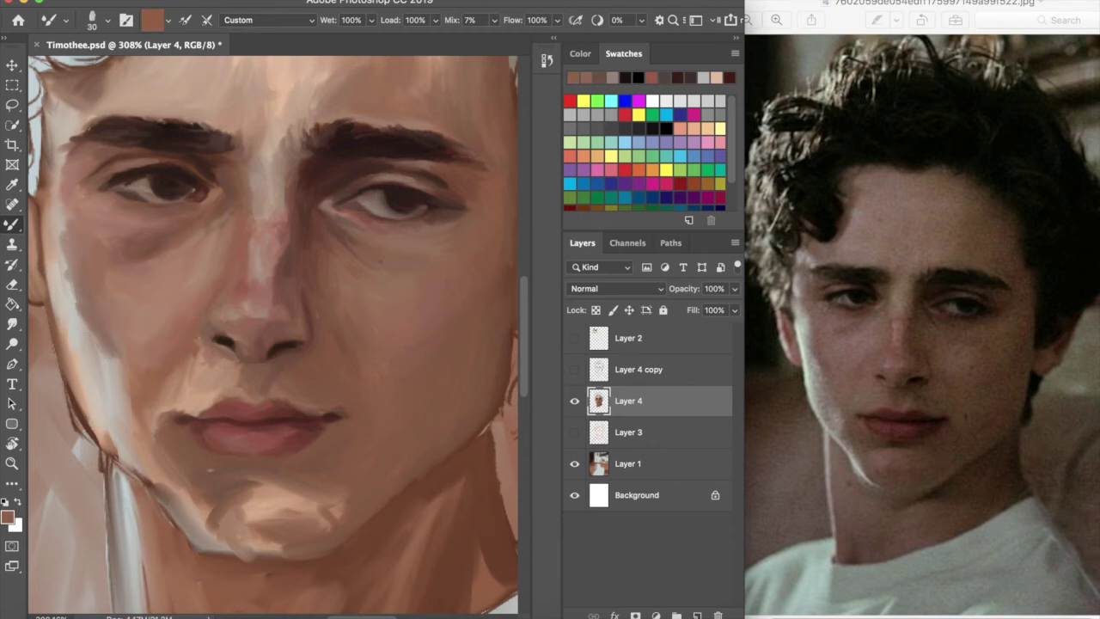
pyautogui.moveTo(105, 359)
pyautogui.mouseDown()
pyautogui.moveTo(156, 474)
pyautogui.moveTo(186, 479)
pyautogui.mouseUp()
pyautogui.keyDown('alt'); pyautogui.click(206, 440); pyautogui.keyUp('alt')
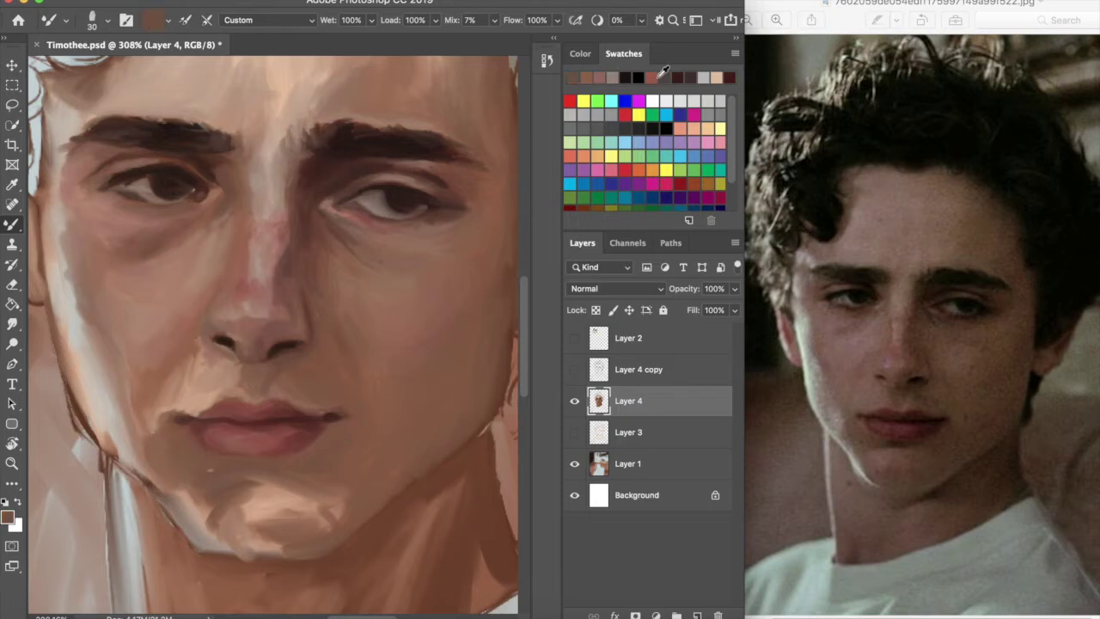
# Reduce the brush size to 12 and extend the left mouth corner and lip line with near-black
pyautogui.click(728, 77)
pyautogui.click(107, 22)
pyautogui.doubleClick(55, 142)
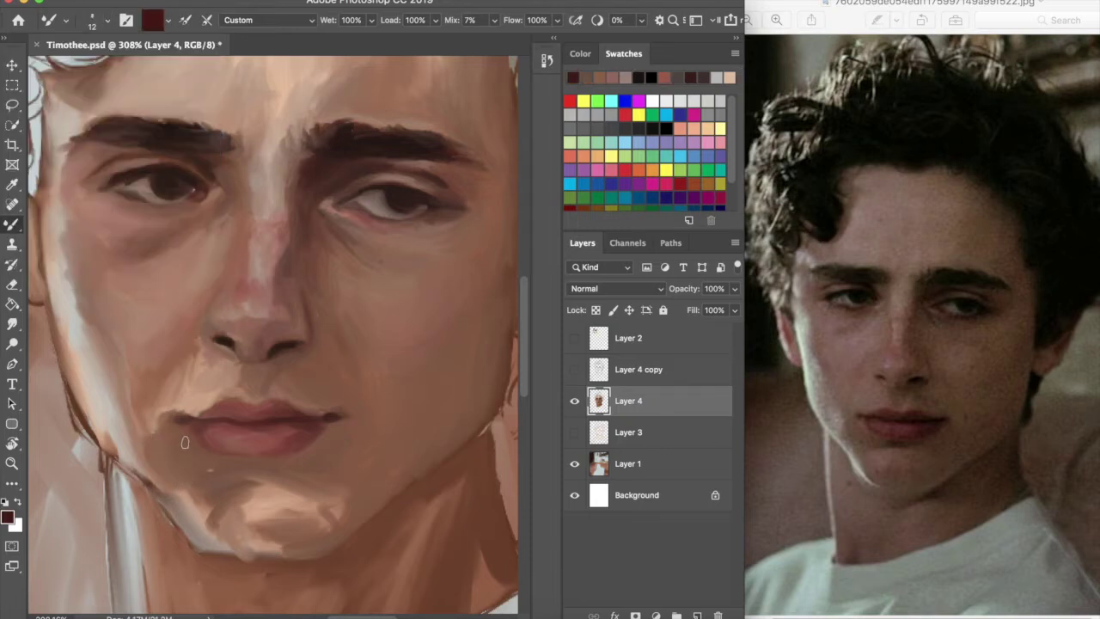
pyautogui.click(650, 78)
pyautogui.moveTo(162, 421); pyautogui.dragTo(236, 424)
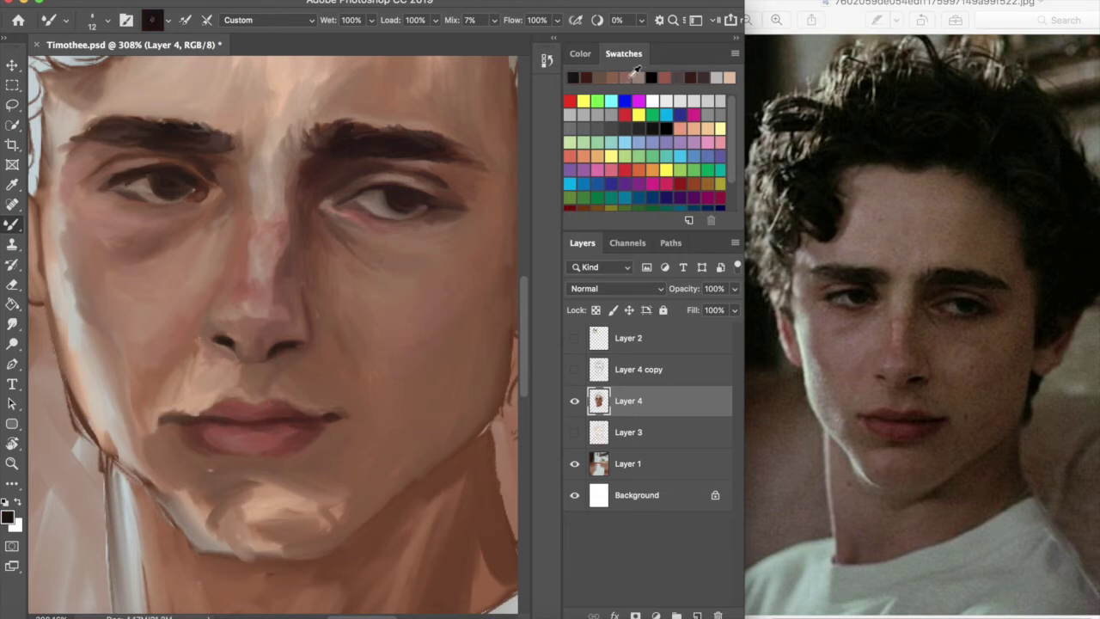
# Fill out the left end of the lips with muted red and dusty pink
pyautogui.click(663, 78)
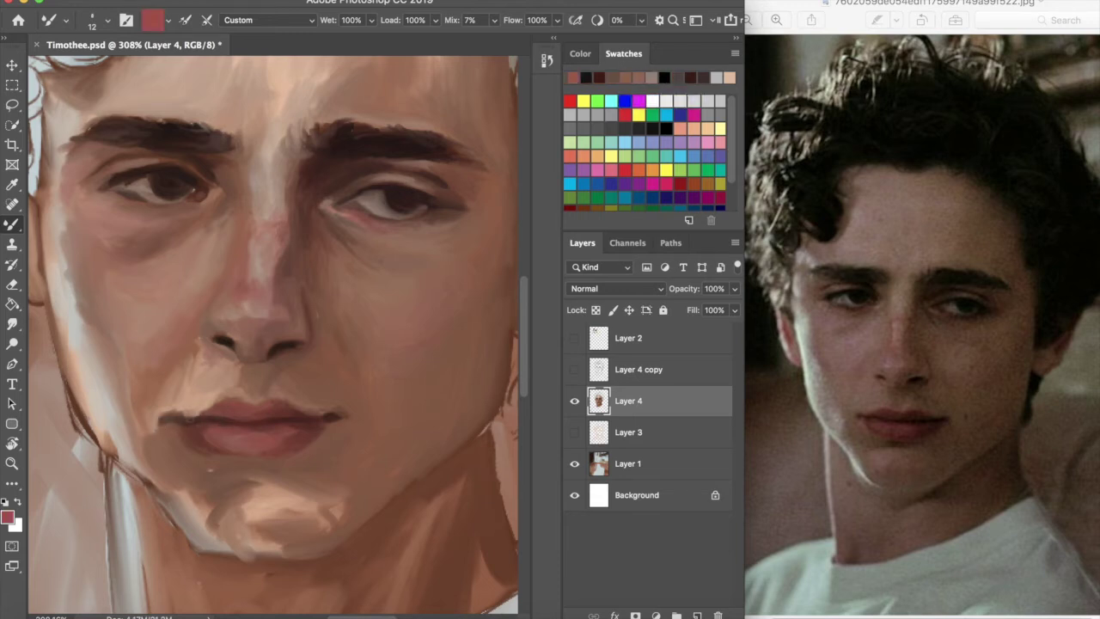
pyautogui.keyDown('alt'); pyautogui.click(347, 345); pyautogui.keyUp('alt')
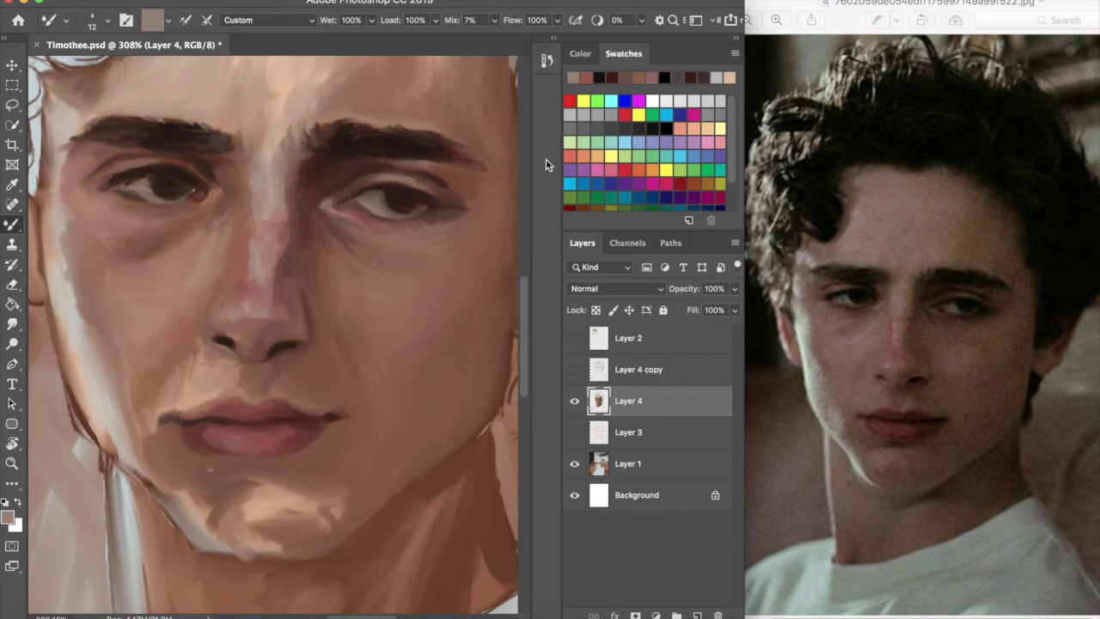
pyautogui.click(587, 77)
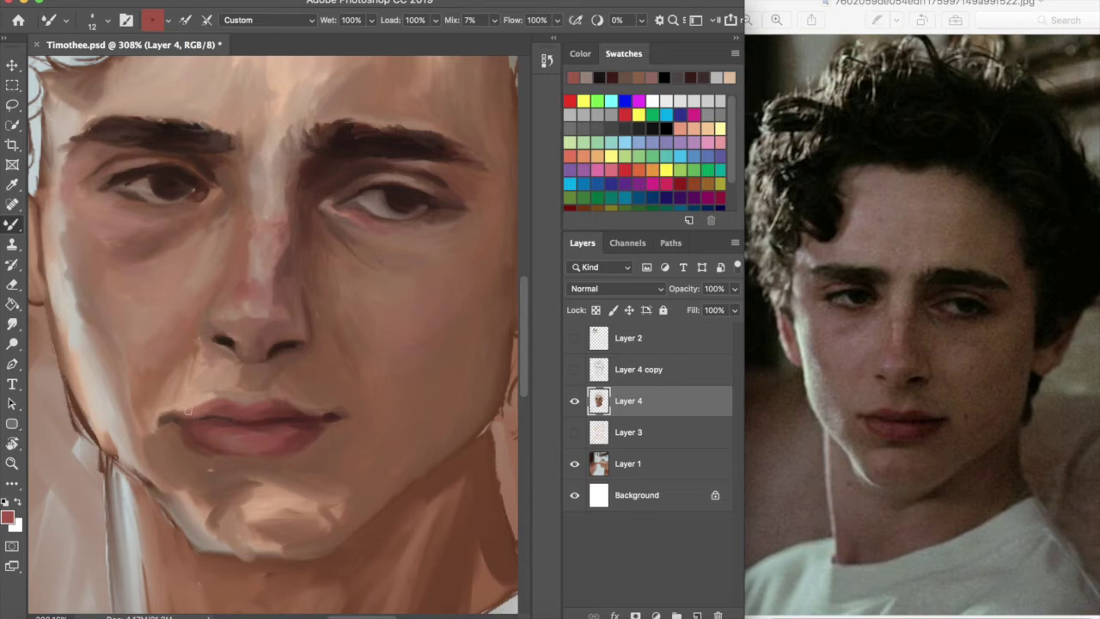
# Deepen the left mouth corner and the line between the lips with near-black
pyautogui.press('d')
pyautogui.scroll(5, 163, 421)
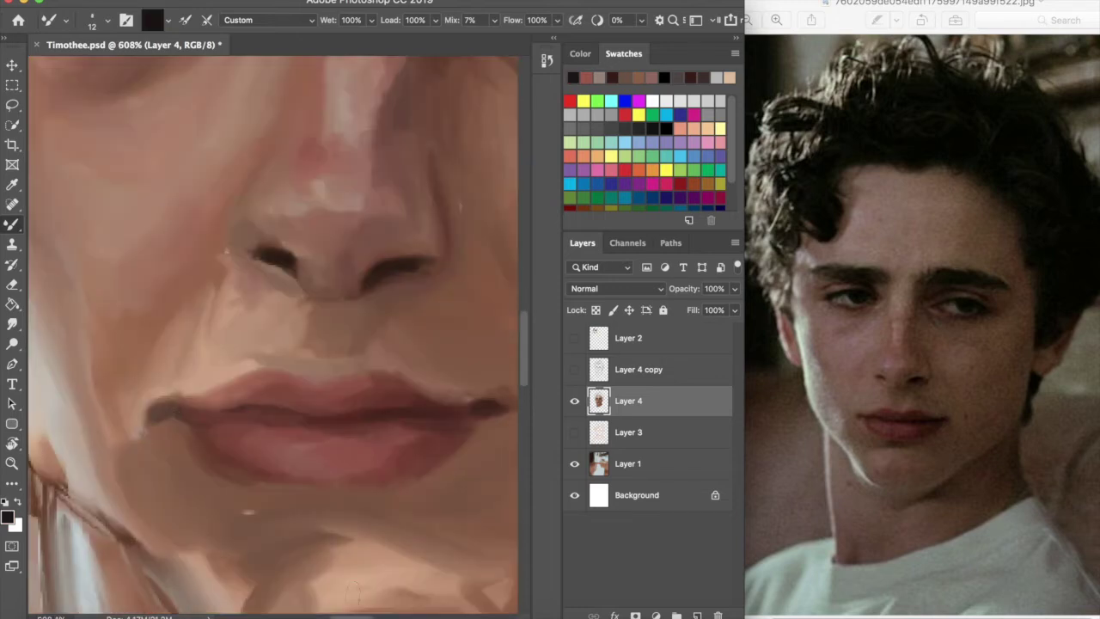
pyautogui.moveTo(150, 411)
pyautogui.mouseDown()
pyautogui.moveTo(201, 417)
pyautogui.moveTo(191, 415)
pyautogui.mouseUp()
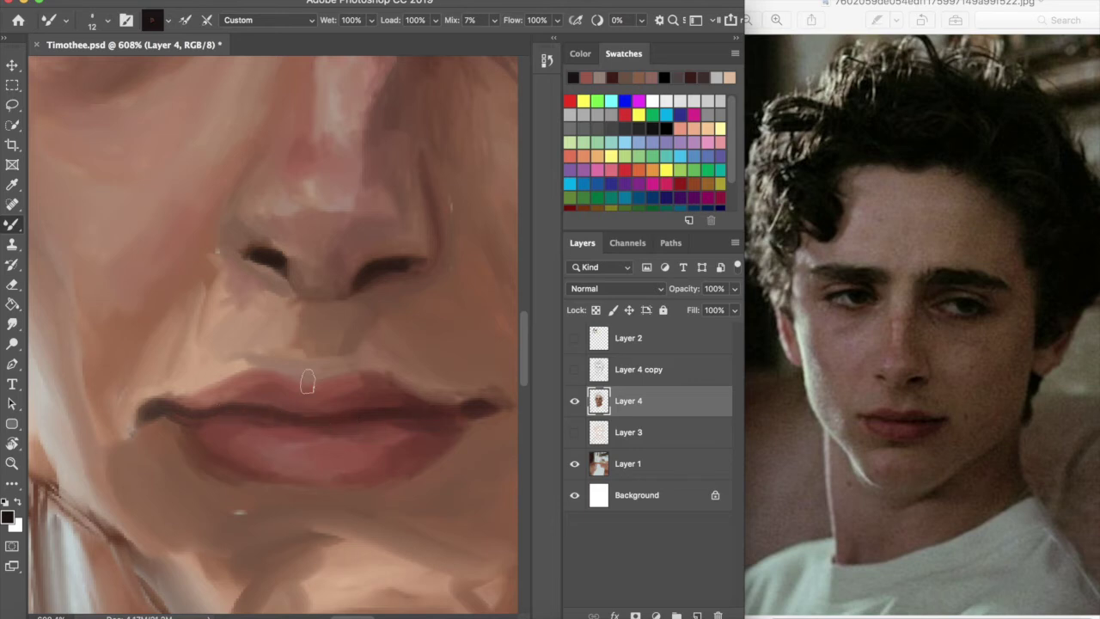
# Blend the skin below the left mouth corner with greyish pink and light peach
pyautogui.keyDown('alt'); pyautogui.click(219, 445); pyautogui.keyUp('alt')
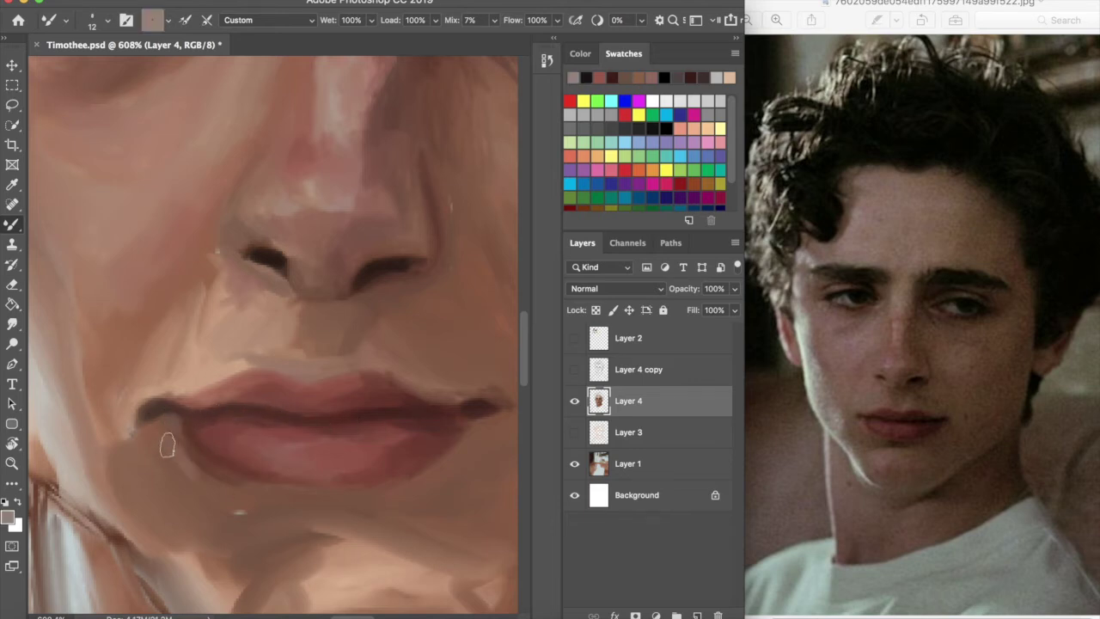
pyautogui.click(730, 78)
pyautogui.moveTo(163, 442); pyautogui.dragTo(189, 459)
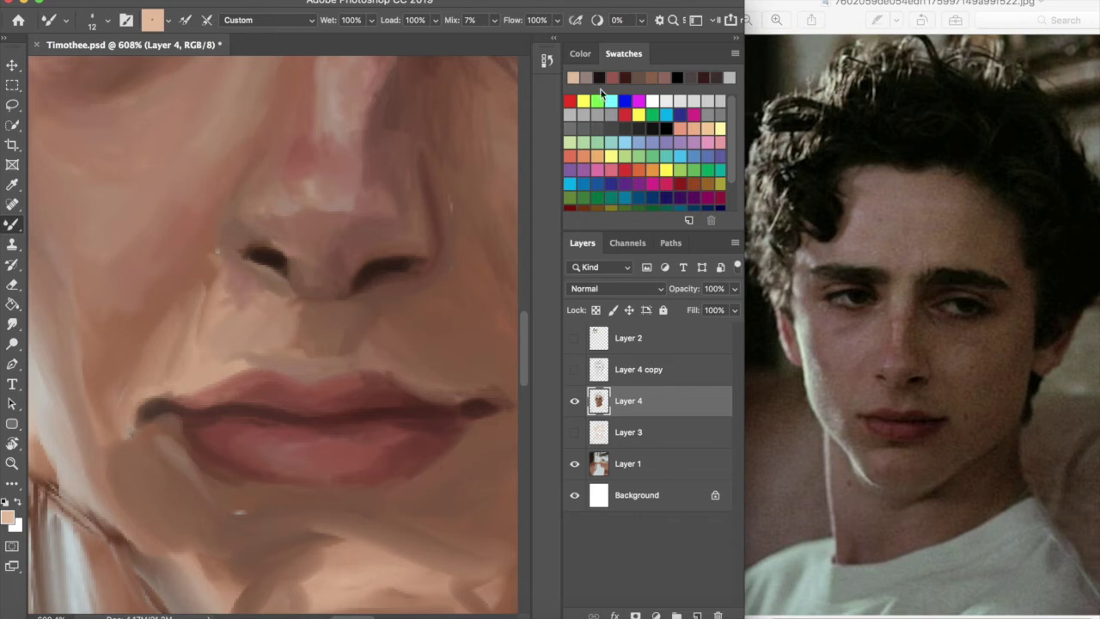
# Soften the upper lip's border and the lower lip with brown and greyish pink, and deepen the upper lip with dark red
pyautogui.click(639, 77)
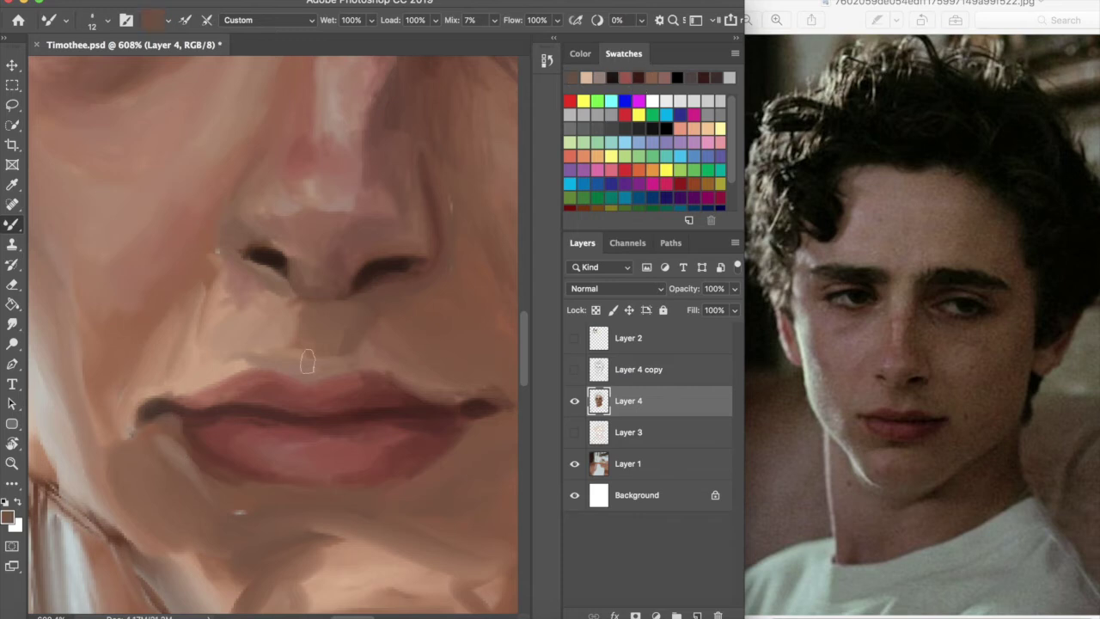
pyautogui.keyDown('alt'); pyautogui.click(245, 477); pyautogui.keyUp('alt')
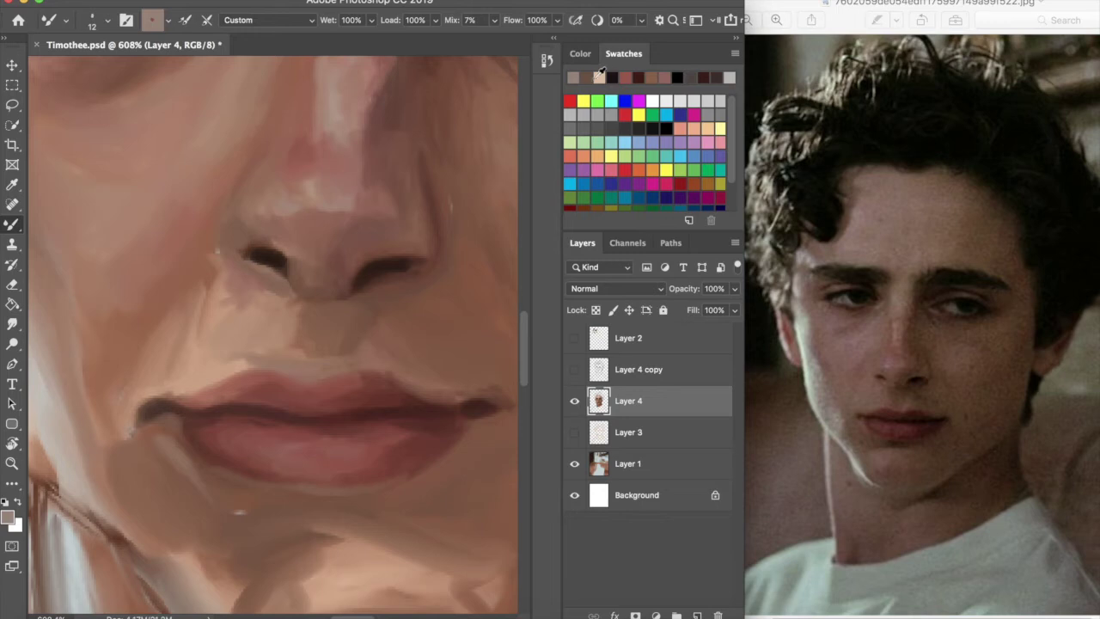
pyautogui.keyDown('alt'); pyautogui.click(225, 407); pyautogui.keyUp('alt')
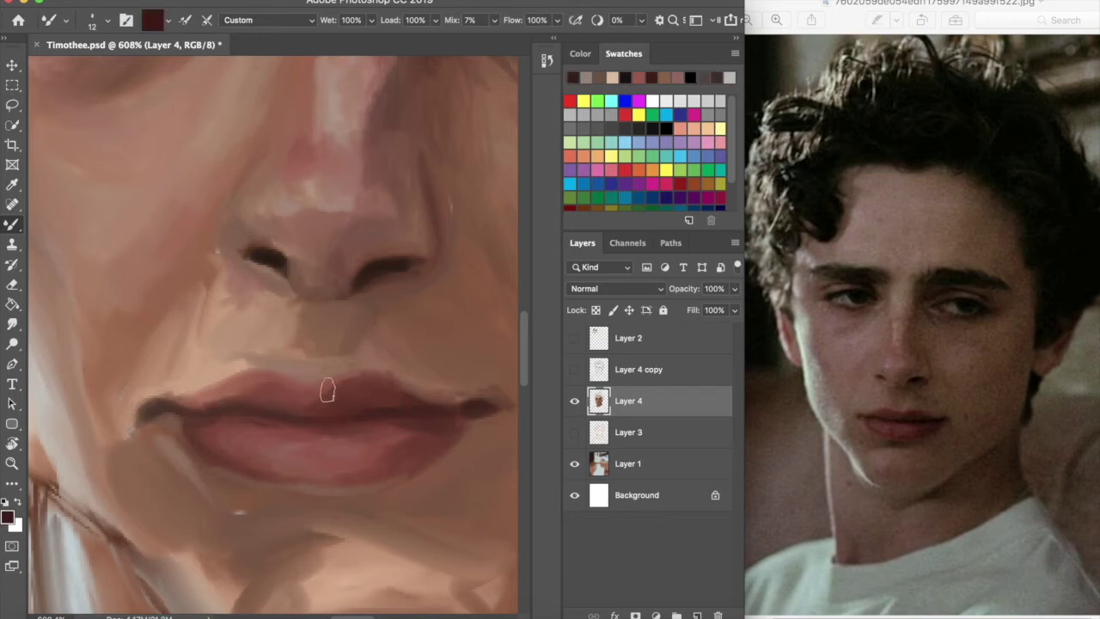
# Add a new empty layer above Layer 4, undoing the test strokes across the portrait
pyautogui.scroll(-10, 262, 286)
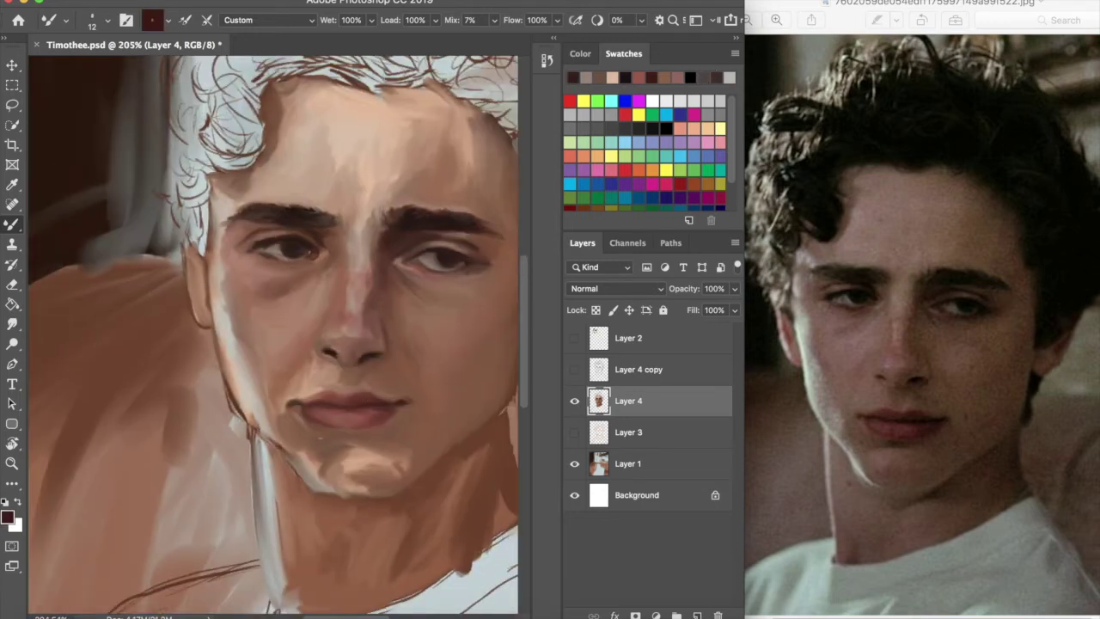
pyautogui.scroll(5, 247, 296)
pyautogui.moveTo(321, 273); pyautogui.dragTo(521, 278)
pyautogui.press('super+z')
pyautogui.click(697, 615)
pyautogui.moveTo(103, 281); pyautogui.dragTo(268, 278)
pyautogui.press('super+z')
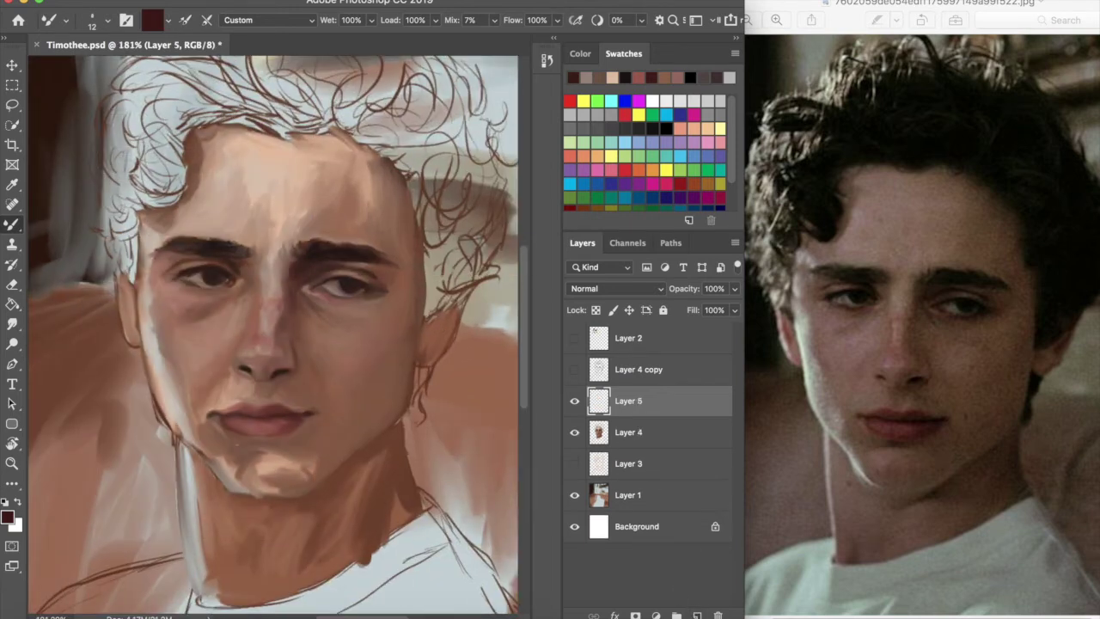
# Lasso the left side of the face and hair, and try to transform it on the new empty layer
pyautogui.press('l')
pyautogui.moveTo(117, 231)
pyautogui.mouseDown()
pyautogui.moveTo(203, 90)
pyautogui.moveTo(261, 189)
pyautogui.moveTo(268, 260)
pyautogui.moveTo(203, 417)
pyautogui.moveTo(136, 494)
pyautogui.moveTo(83, 254)
pyautogui.moveTo(182, 86)
pyautogui.moveTo(256, 95)
pyautogui.mouseUp()
pyautogui.rightClick(182, 401)
pyautogui.click(215, 488)
pyautogui.click(662, 214)
# Copy the lassoed left side of the face from Layer 4 onto its own layer
pyautogui.click(640, 431)
pyautogui.rightClick(189, 378)
pyautogui.click(215, 488)
pyautogui.moveTo(209, 333); pyautogui.dragTo(214, 340)
pyautogui.click(721, 21)
pyautogui.press('super+j')
# Shift the copied face section slightly inward and erase its overlapping edges around the mouth
pyautogui.click(12, 65)
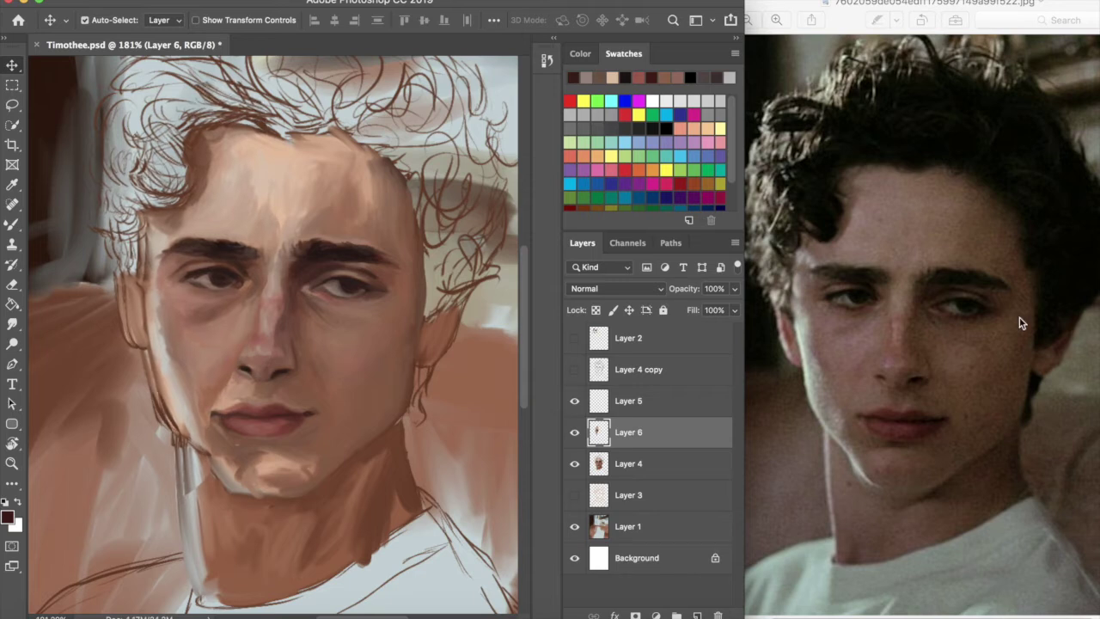
pyautogui.click(12, 285)
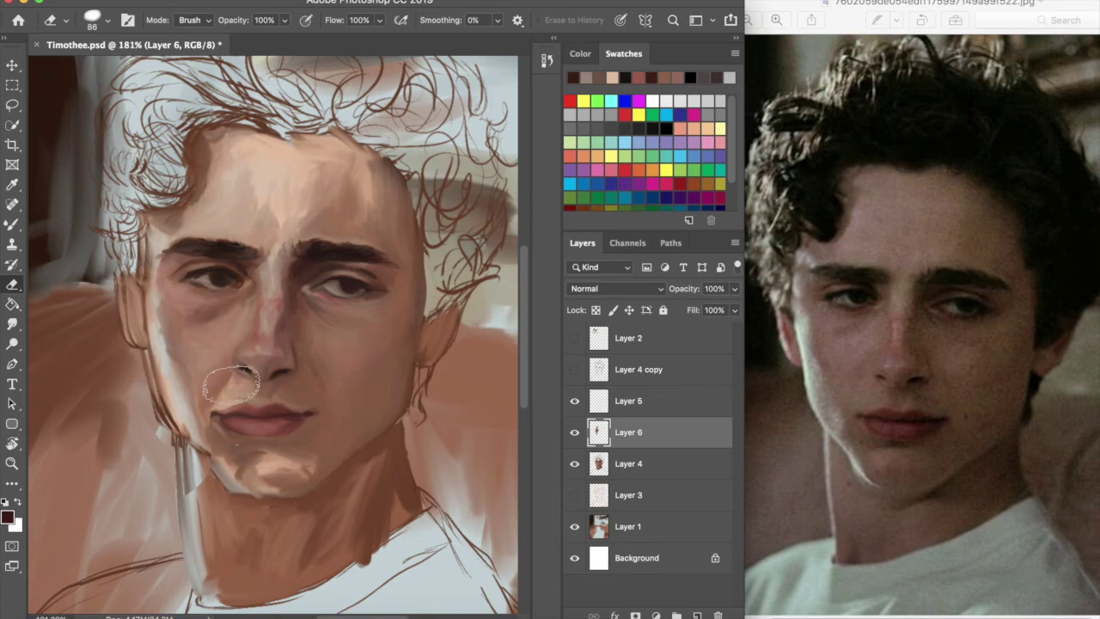
# On Layer 4, erase the leftover paint and sketch lines along the left hair, ear and jaw edge
pyautogui.click(626, 465)
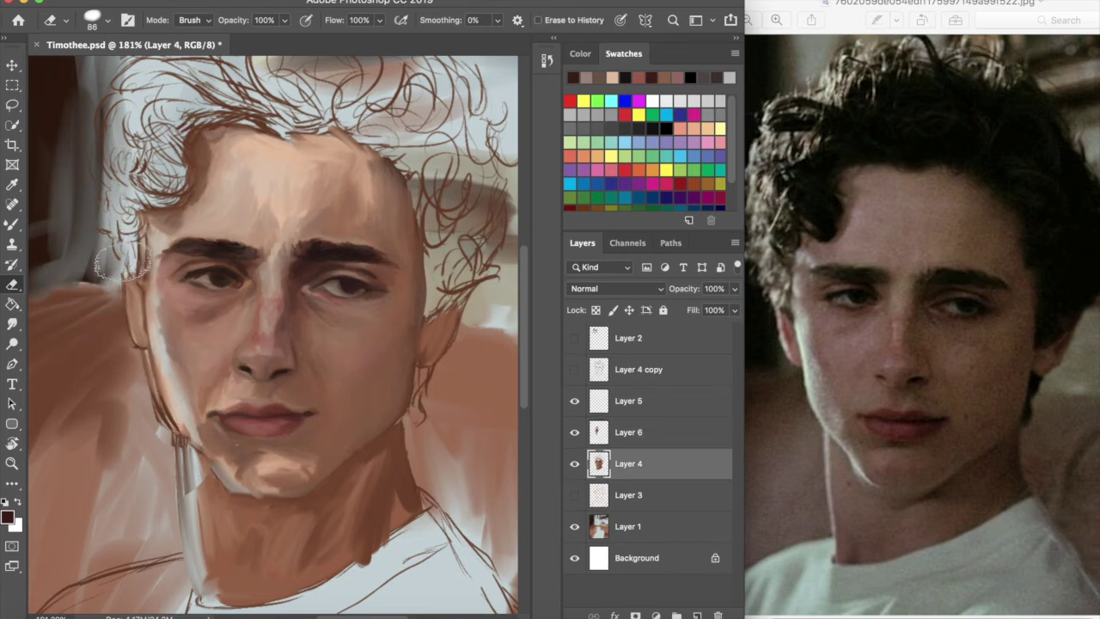
pyautogui.moveTo(171, 174); pyautogui.dragTo(121, 115)
pyautogui.press('super+z')
pyautogui.moveTo(154, 154)
pyautogui.mouseDown()
pyautogui.moveTo(177, 178)
pyautogui.moveTo(109, 299)
pyautogui.mouseUp()
pyautogui.press('super+z')
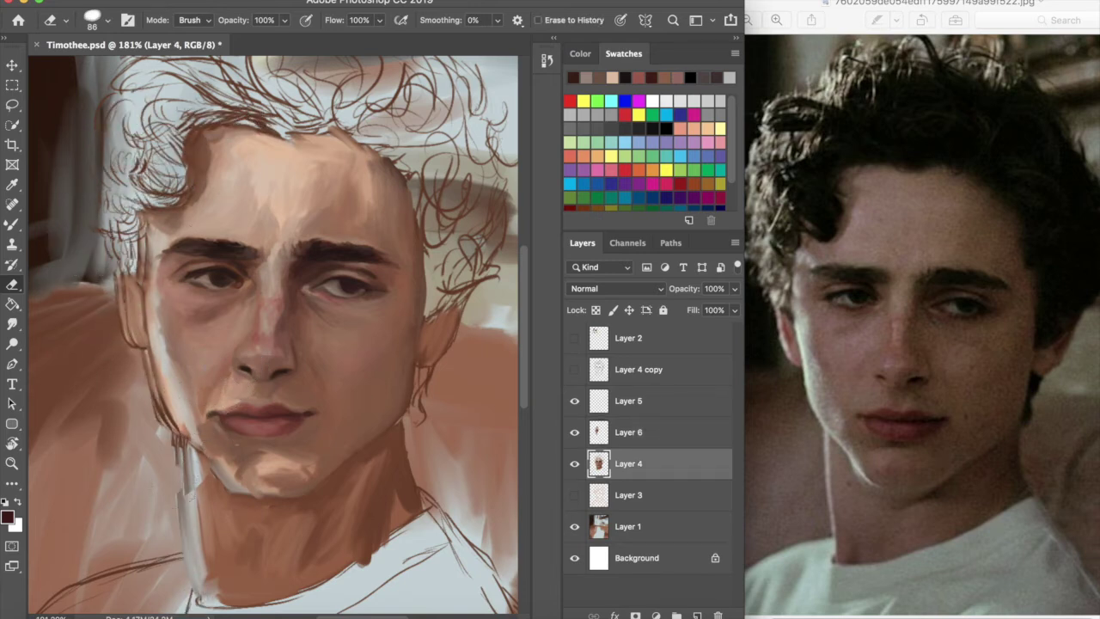
pyautogui.moveTo(163, 428)
pyautogui.mouseDown()
pyautogui.moveTo(158, 541)
pyautogui.moveTo(113, 348)
pyautogui.moveTo(163, 179)
pyautogui.moveTo(268, 118)
pyautogui.mouseUp()
pyautogui.moveTo(208, 154); pyautogui.dragTo(198, 186)
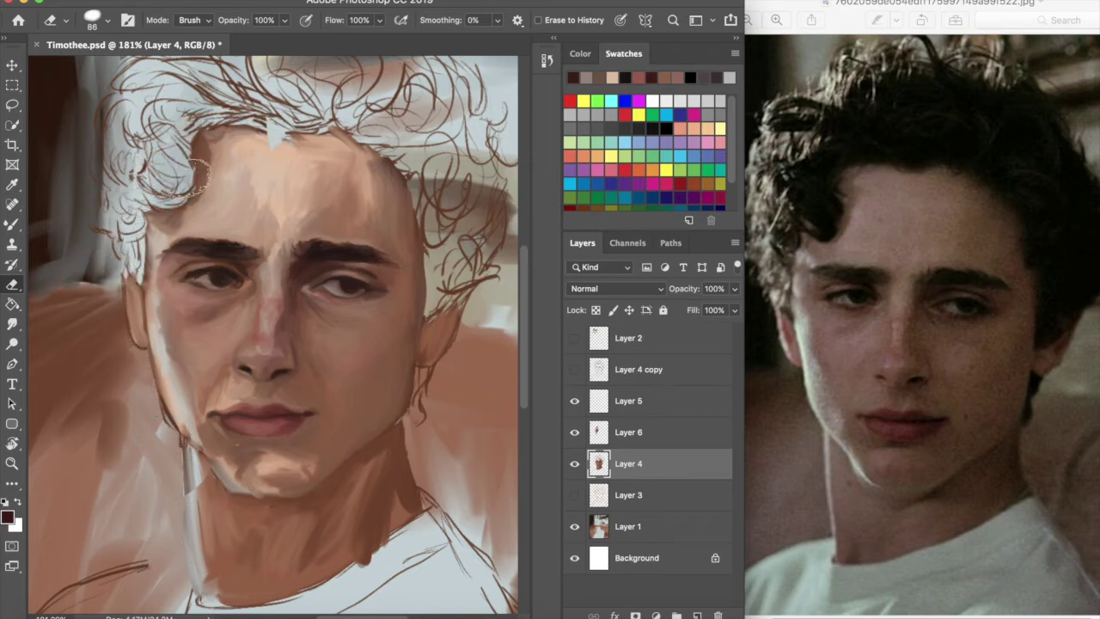
# Cover the erased gap at the hairline with muted brown using the Mixer Brush, and merge Layer 6 into Layer 4
pyautogui.click(598, 77)
pyautogui.press('b')
pyautogui.click(602, 432)
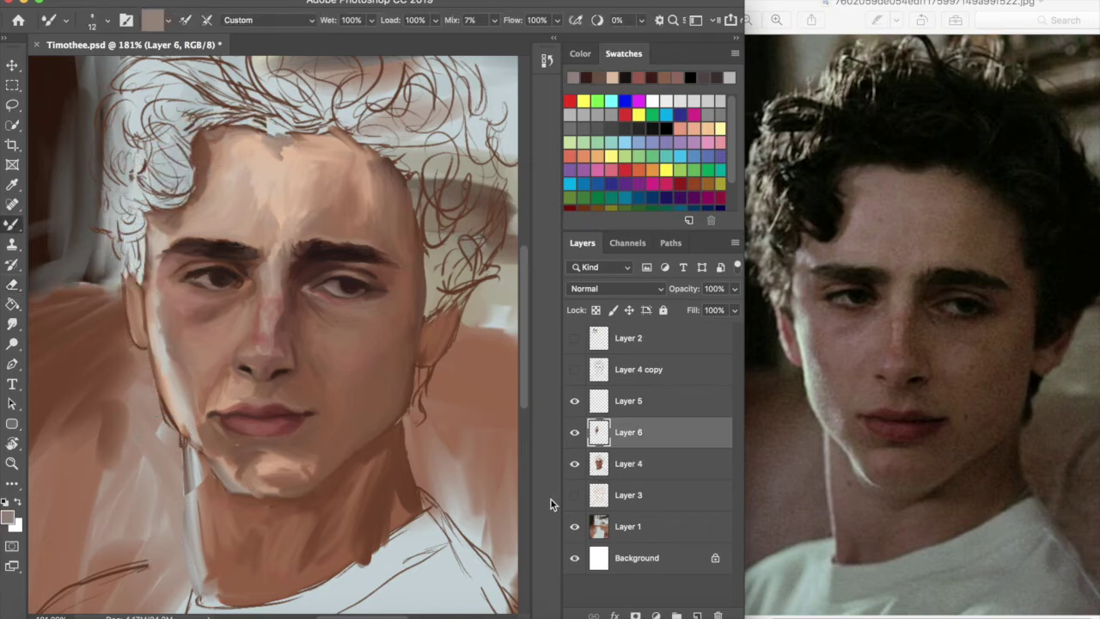
pyautogui.press('super+e')
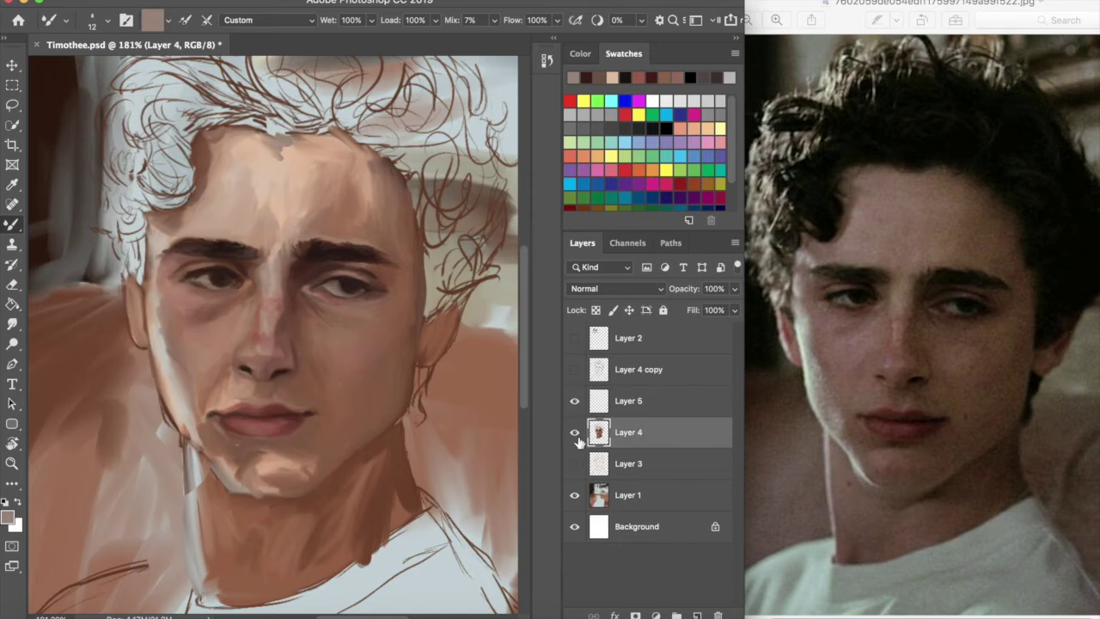
# Blend the forehead between the brows and tint the bridge of the nose with muted red
pyautogui.scroll(5, 235, 295)
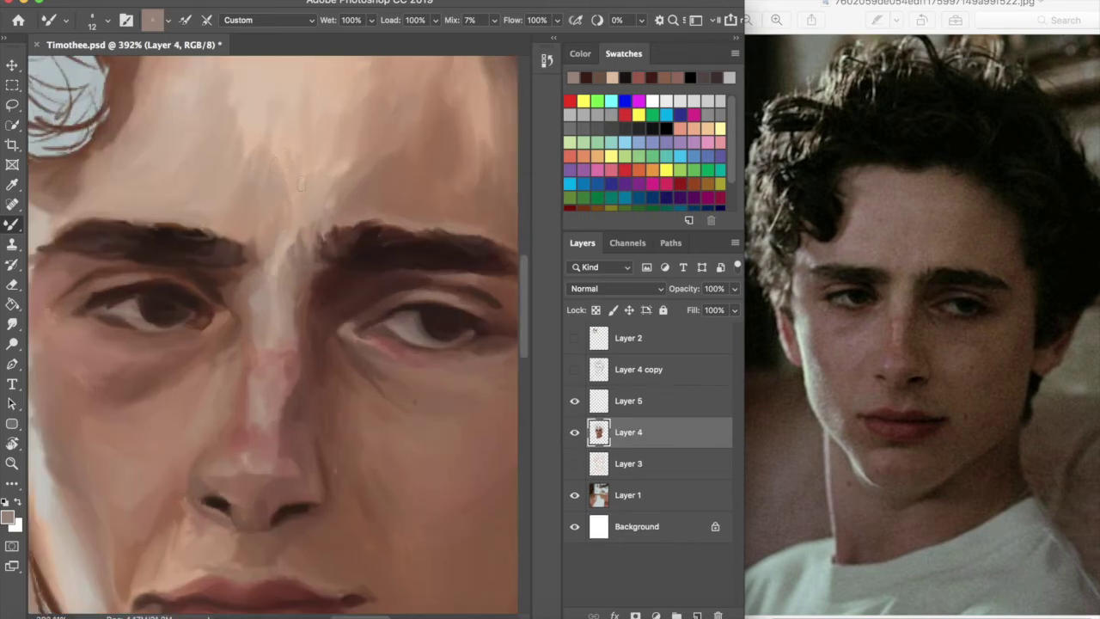
pyautogui.click(677, 77)
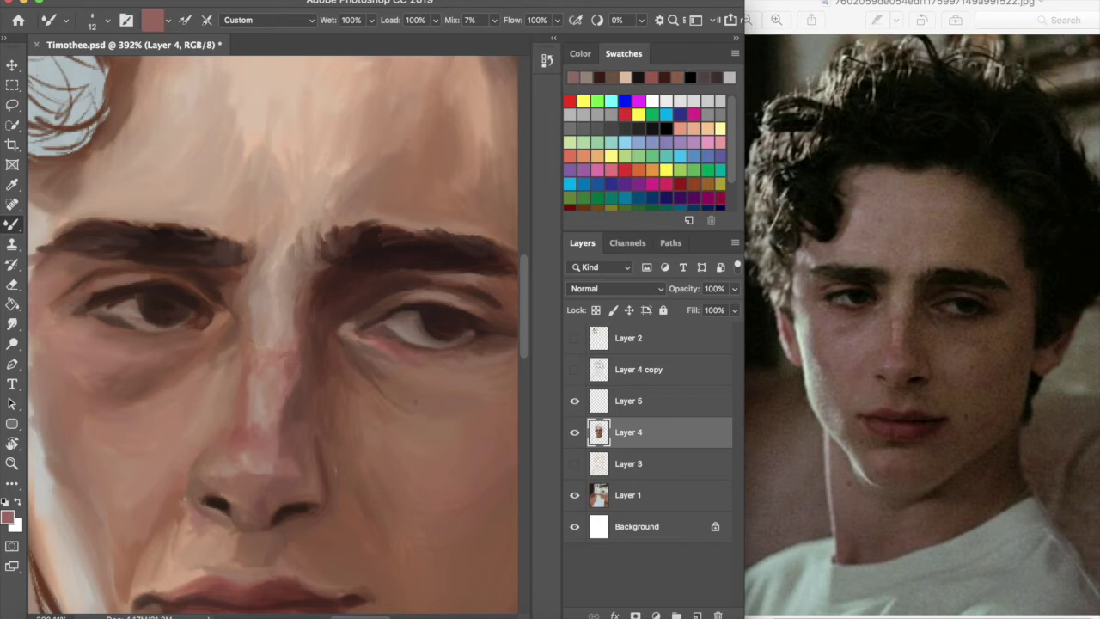
pyautogui.scroll(-5, 354, 421)
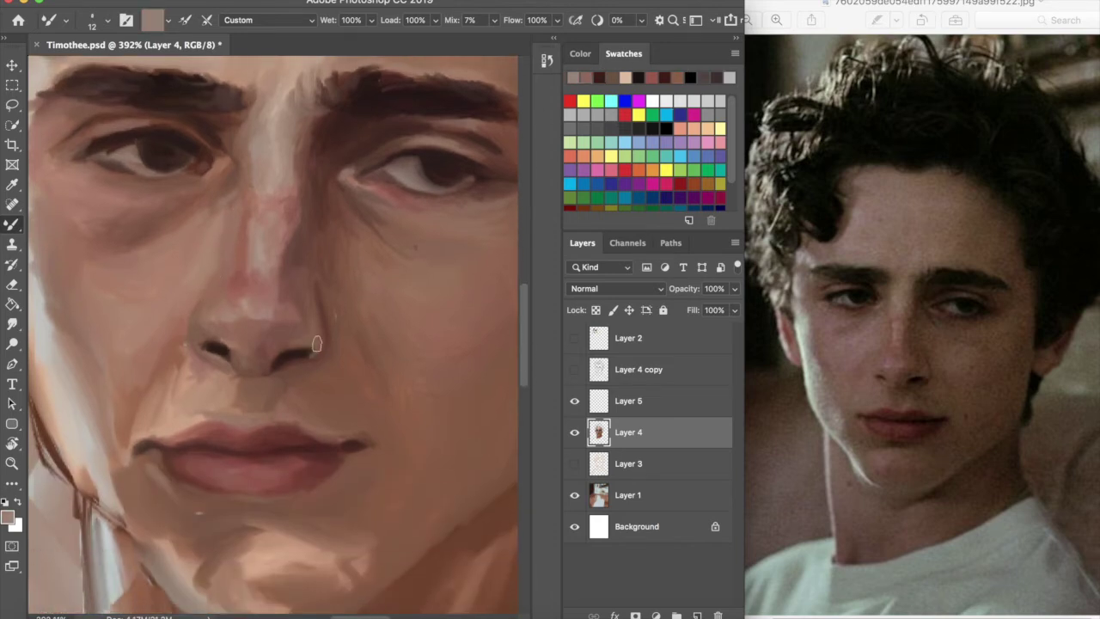
# Define the right nostril and its wing with muted red and dark red strokes
pyautogui.click(596, 78)
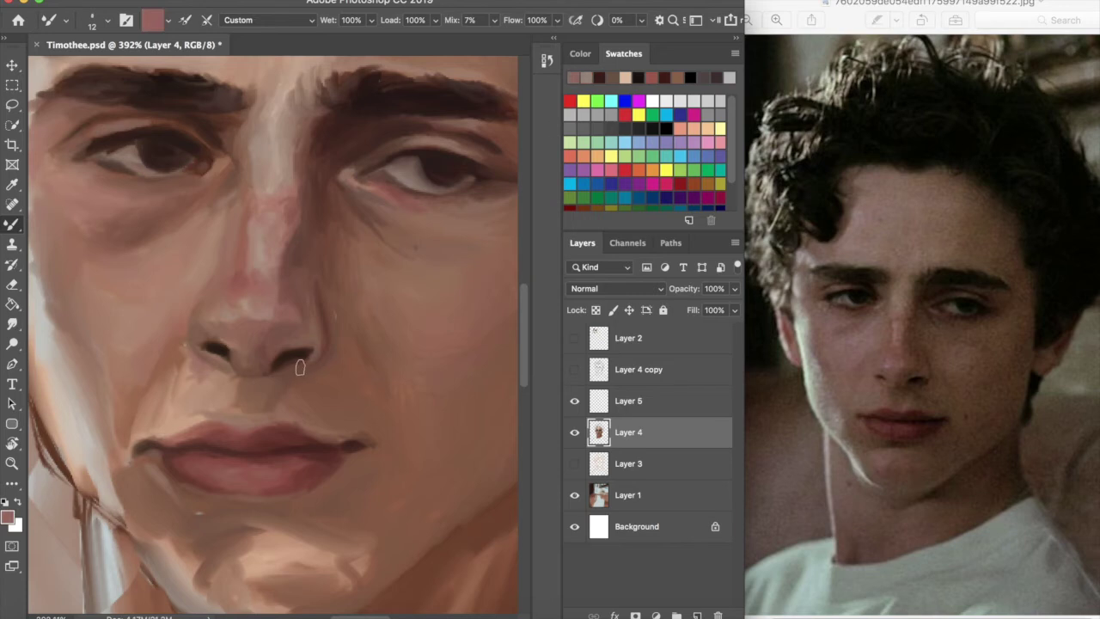
pyautogui.click(611, 78)
pyautogui.click(663, 78)
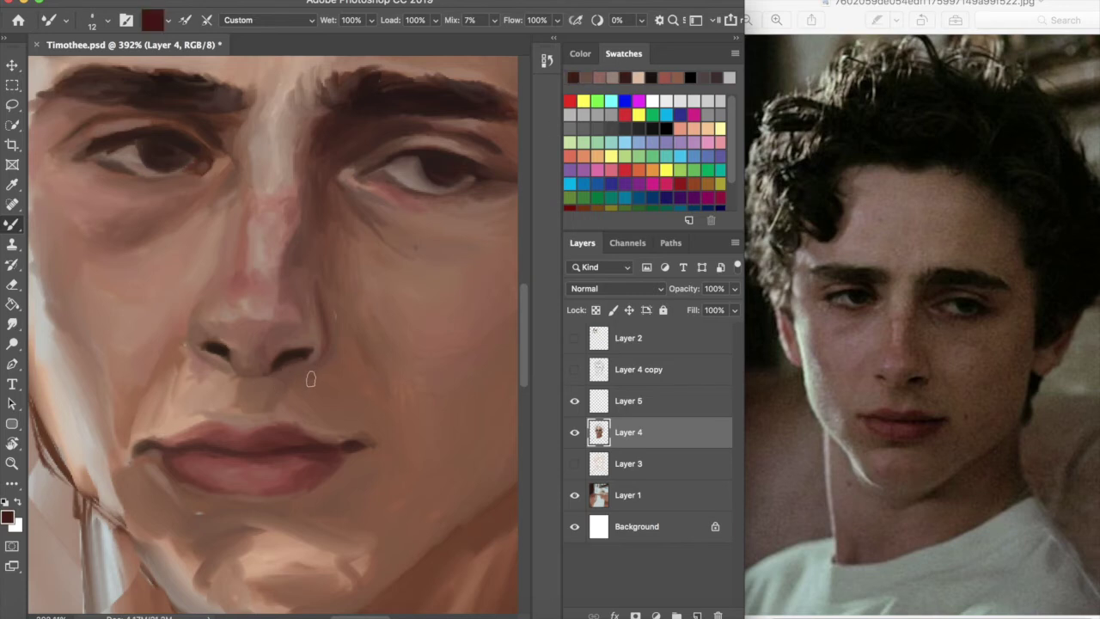
# Soften the skin beside the left nostril and above the upper lip with sampled muted skin tones
pyautogui.keyDown('alt'); pyautogui.click(190, 366); pyautogui.keyUp('alt')
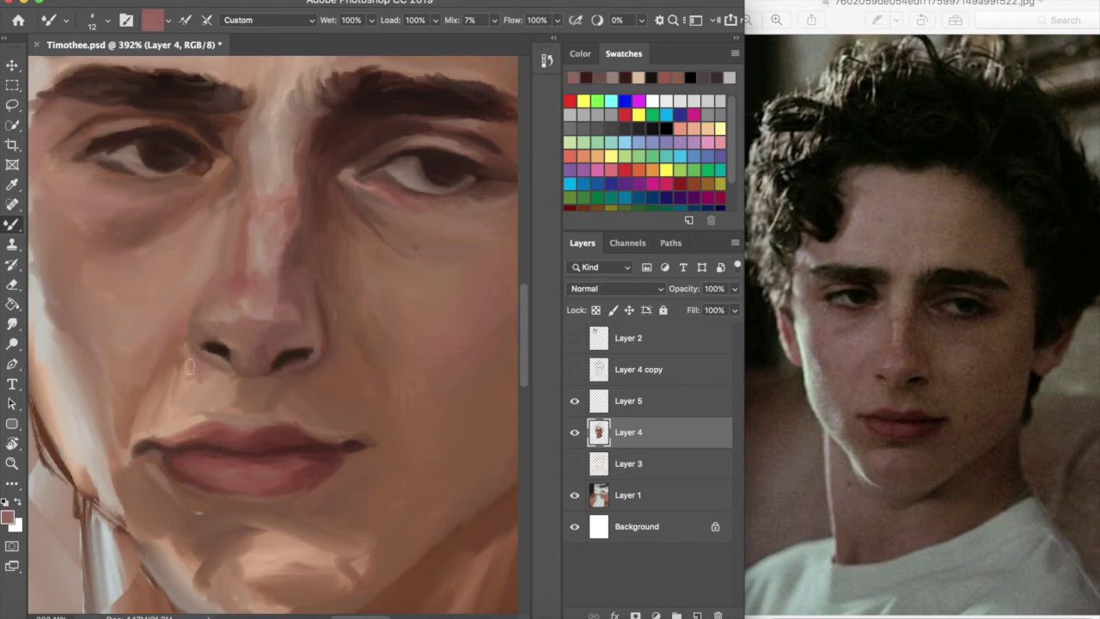
pyautogui.moveTo(186, 333)
pyautogui.mouseDown()
pyautogui.moveTo(177, 369)
pyautogui.moveTo(157, 372)
pyautogui.moveTo(190, 383)
pyautogui.mouseUp()
pyautogui.scroll(-8, 297, 421)
pyautogui.scroll(9, 261, 385)
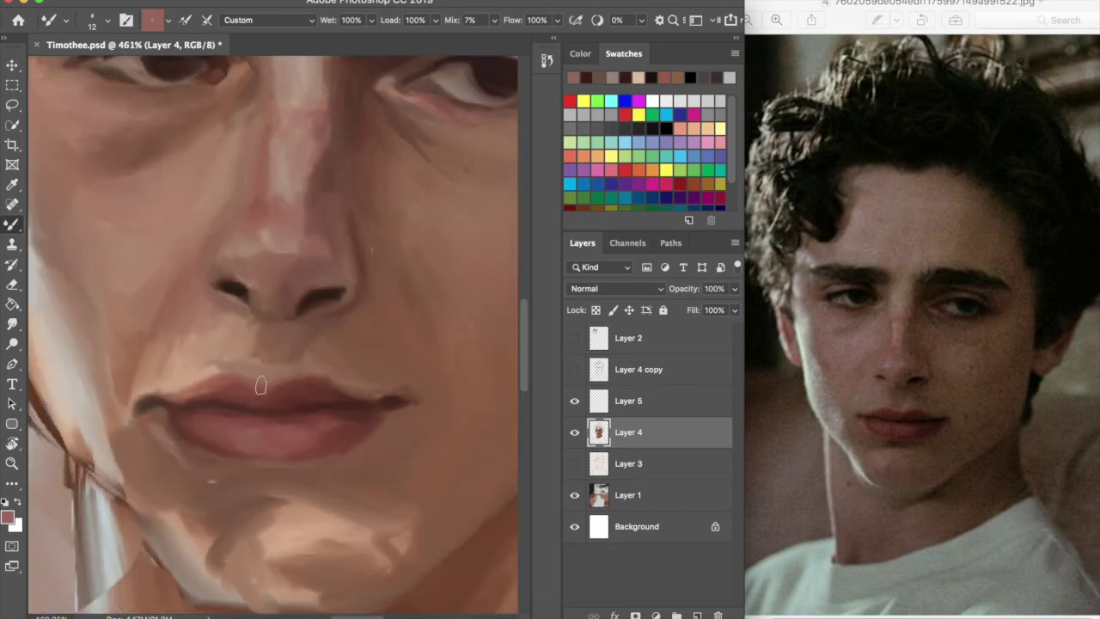
pyautogui.scroll(-2, 260, 385)
pyautogui.scroll(2, 271, 395)
pyautogui.keyDown('alt'); pyautogui.click(282, 408); pyautogui.keyUp('alt')
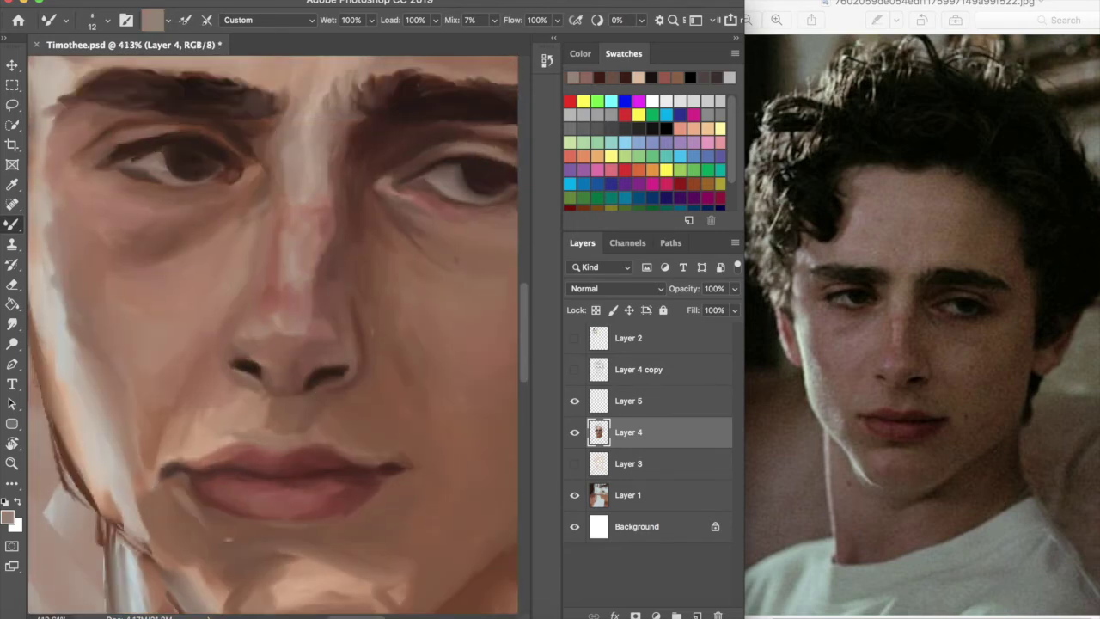
# Lasso the left part of the mouth, transform its corner inward, and clear the selection
pyautogui.moveTo(187, 477)
pyautogui.mouseDown()
pyautogui.moveTo(191, 485)
pyautogui.moveTo(164, 480)
pyautogui.moveTo(167, 463)
pyautogui.moveTo(391, 464)
pyautogui.moveTo(314, 527)
pyautogui.moveTo(160, 470)
pyautogui.moveTo(228, 460)
pyautogui.moveTo(232, 520)
pyautogui.moveTo(260, 495)
pyautogui.mouseUp()
pyautogui.press('l')
pyautogui.rightClick(213, 498)
pyautogui.click(250, 488)
pyautogui.press('Return')
pyautogui.press('super+d')
pyautogui.press('b')
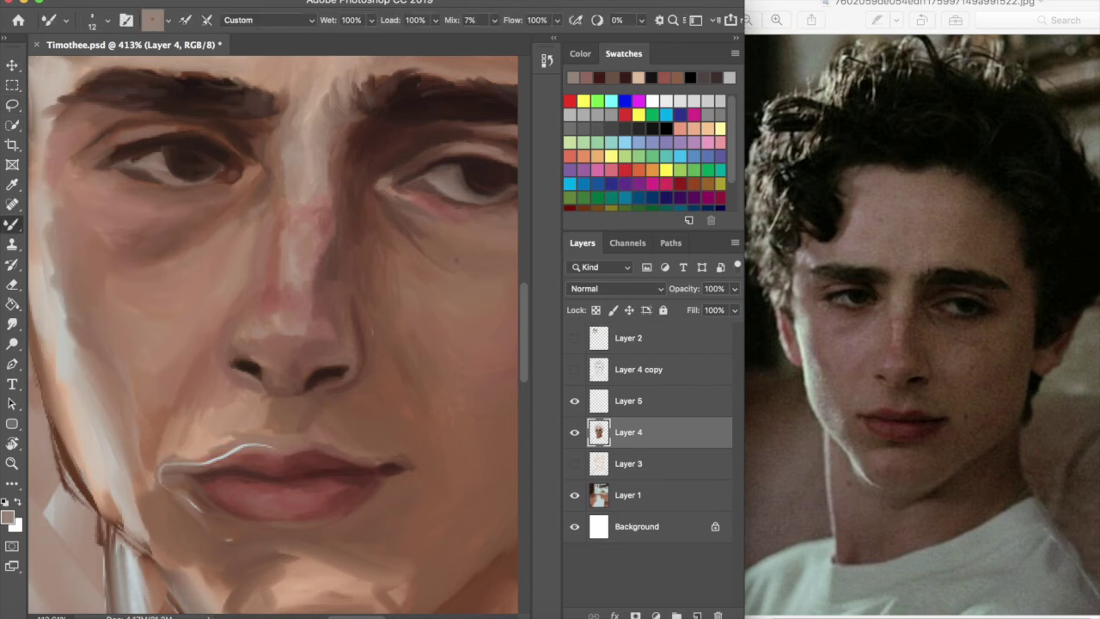
# Paint over the pale gap above the upper lip and shade the philtrum and lip edges with muted brown tones
pyautogui.moveTo(225, 443); pyautogui.dragTo(198, 449)
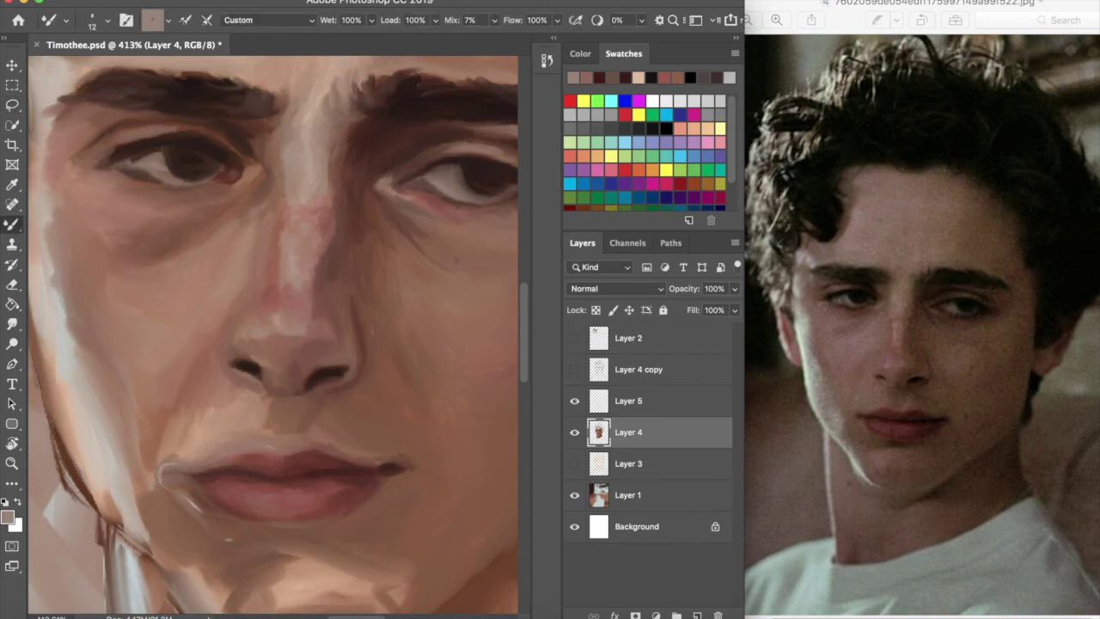
pyautogui.click(612, 77)
pyautogui.moveTo(275, 428); pyautogui.dragTo(268, 404)
pyautogui.click(612, 77)
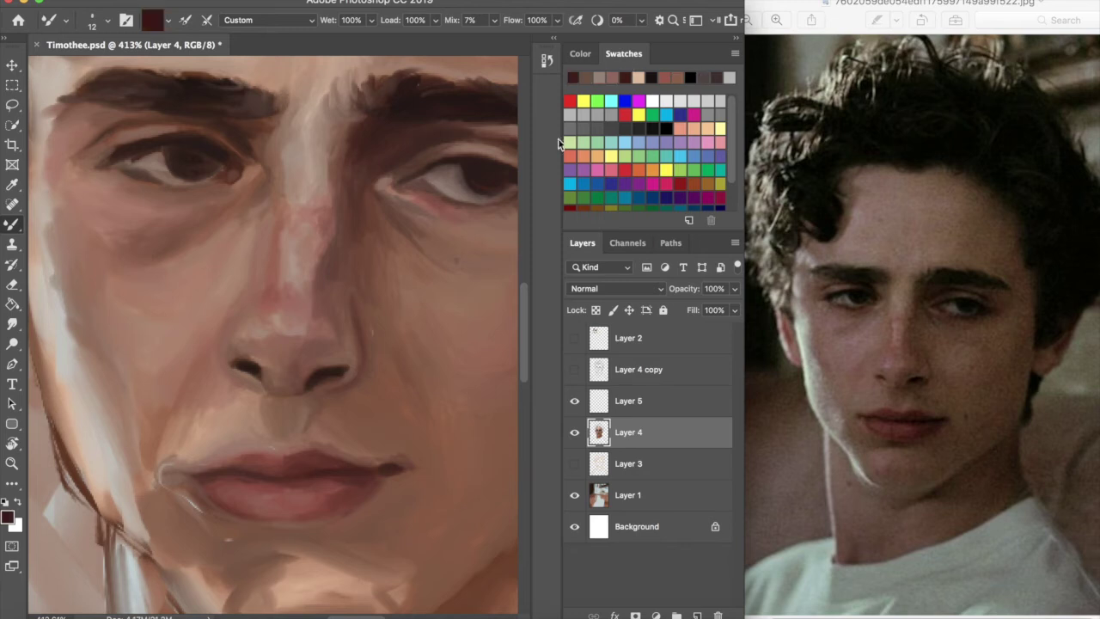
pyautogui.keyDown('alt'); pyautogui.click(332, 419); pyautogui.keyUp('alt')
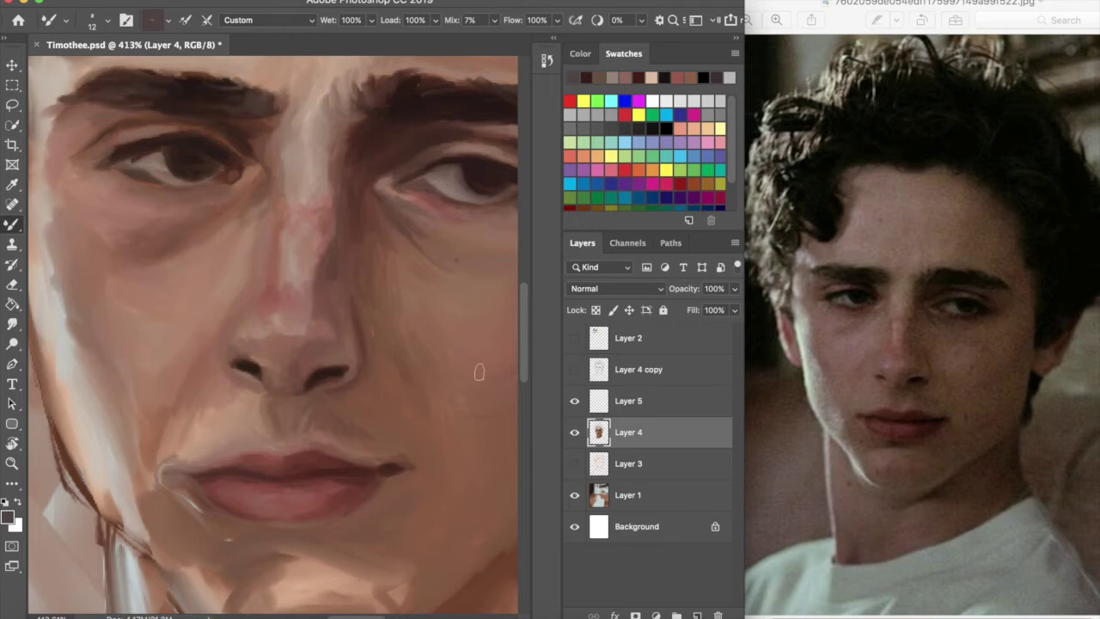
pyautogui.click(625, 77)
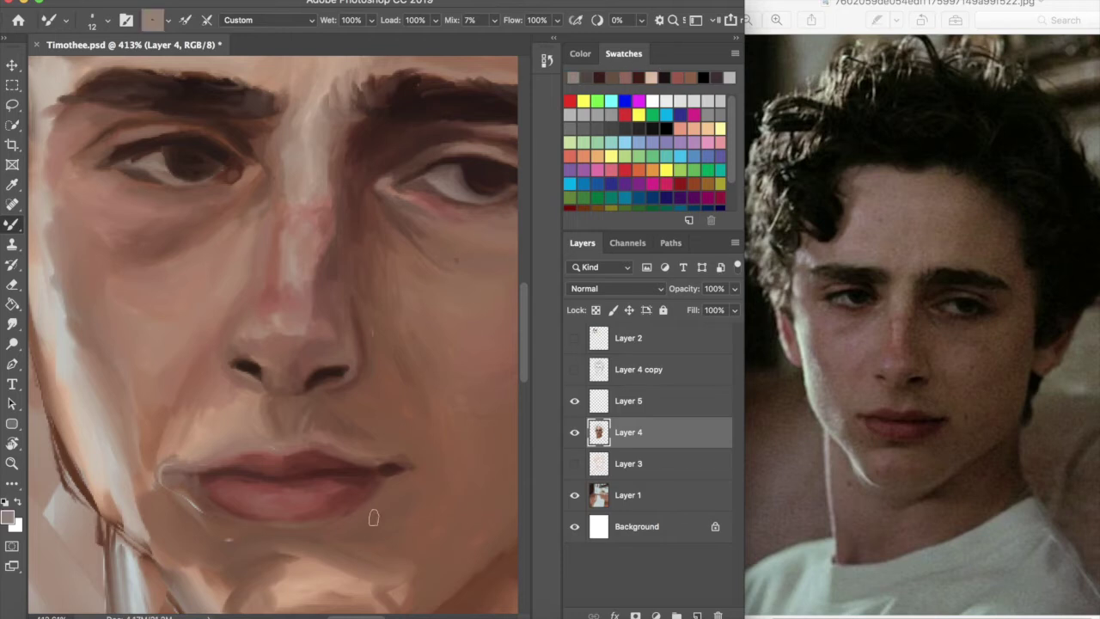
# Repaint the upper and lower lips with muted red and dark red tones
pyautogui.click(679, 78)
pyautogui.click(662, 77)
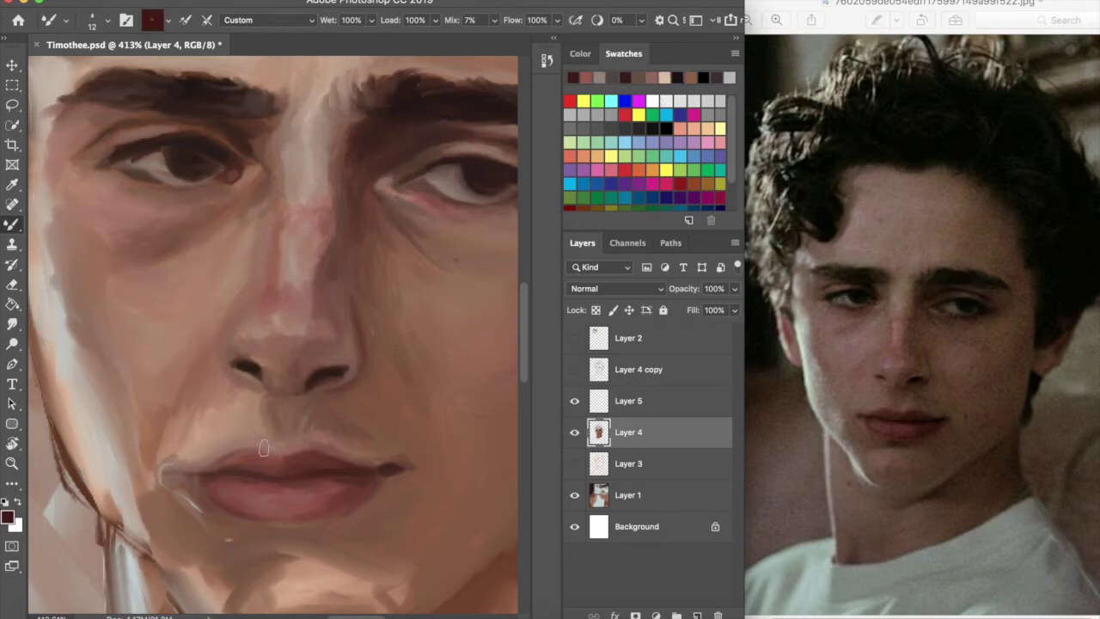
pyautogui.click(607, 77)
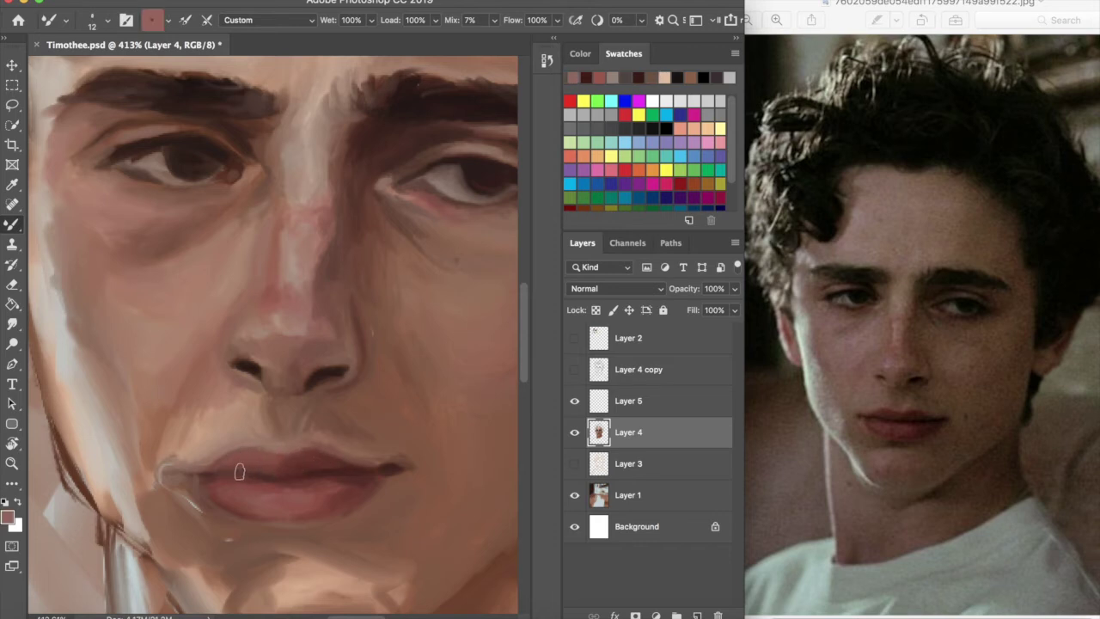
pyautogui.click(641, 80)
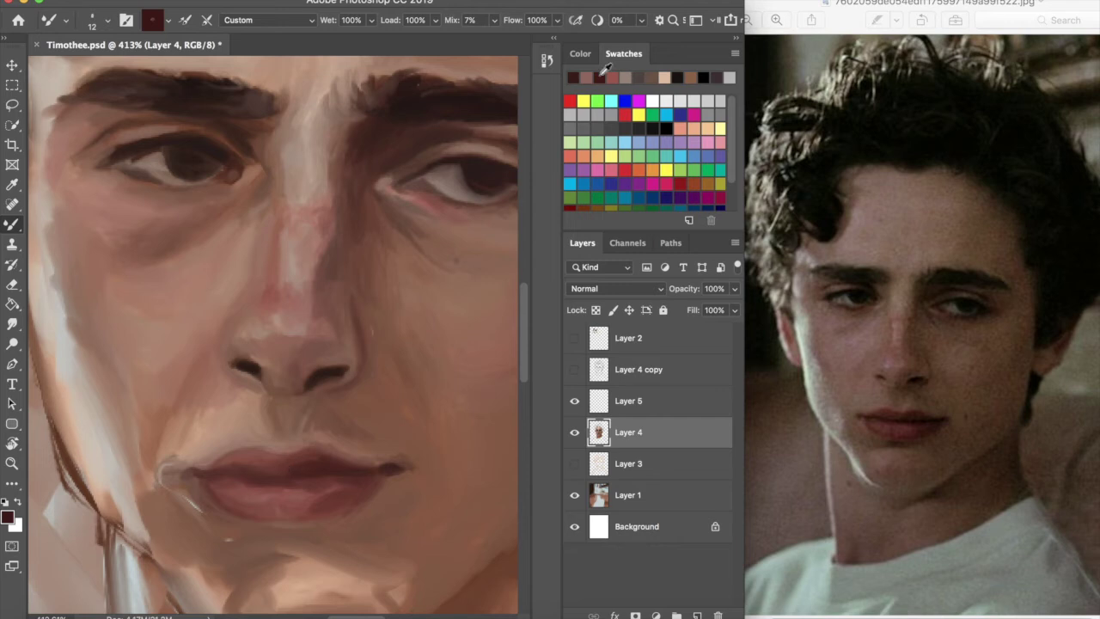
# Cover the pale gap at the left corner of the mouth with grey-brown and brown skin tones
pyautogui.click(664, 77)
pyautogui.click(646, 76)
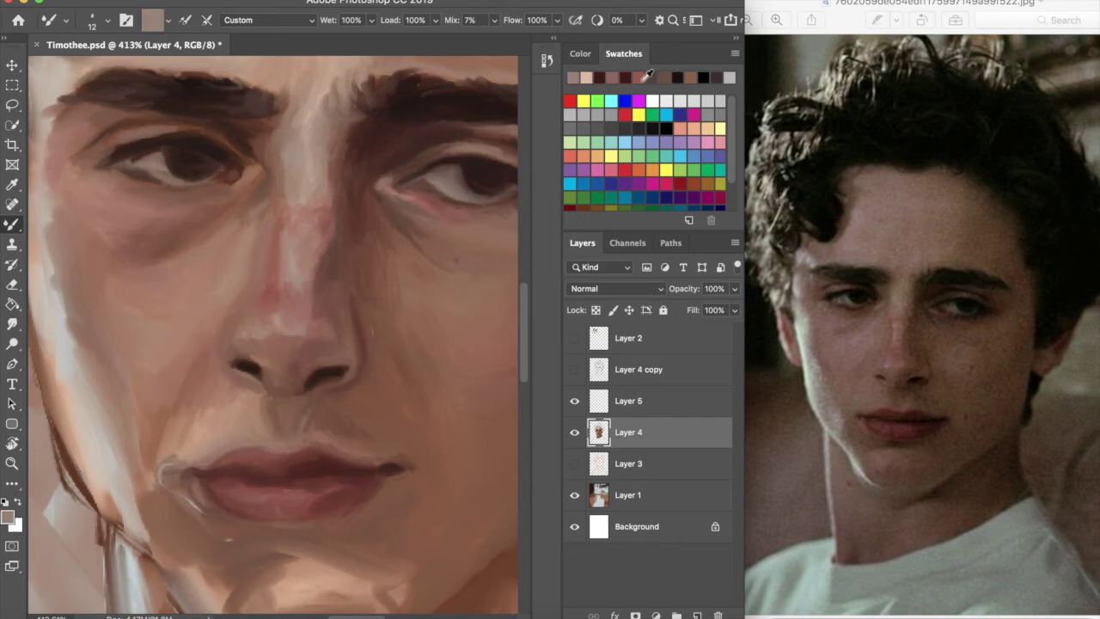
pyautogui.click(666, 78)
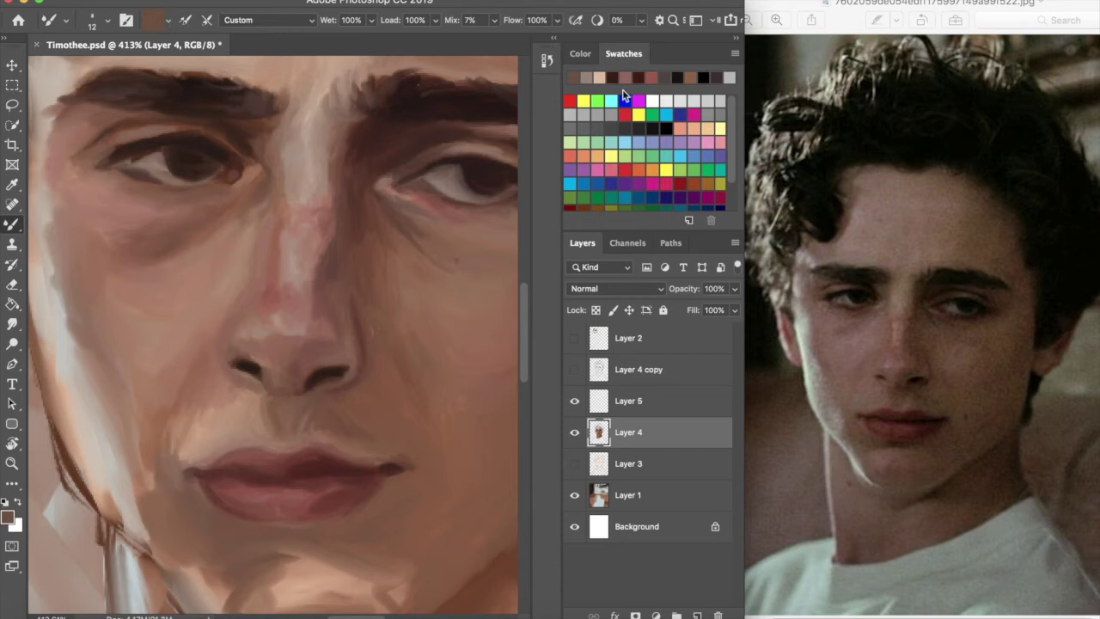
pyautogui.keyDown('alt'); pyautogui.click(176, 477); pyautogui.keyUp('alt')
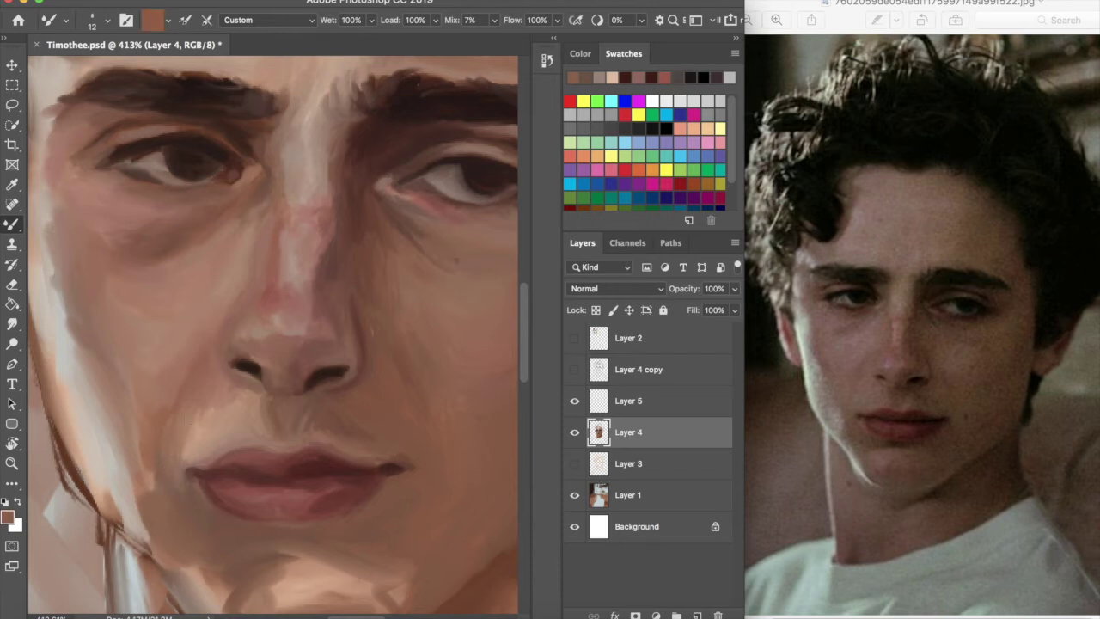
# Blend the left cheek and jaw edge with grey-brown and add a light grey highlight along the chin
pyautogui.click(611, 77)
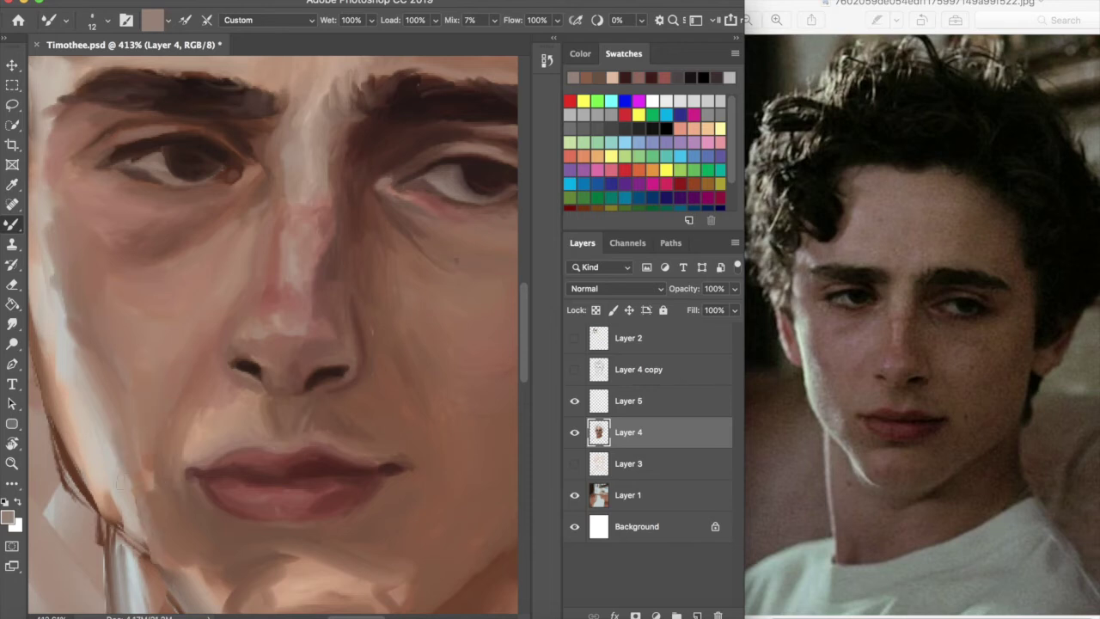
pyautogui.click(694, 99)
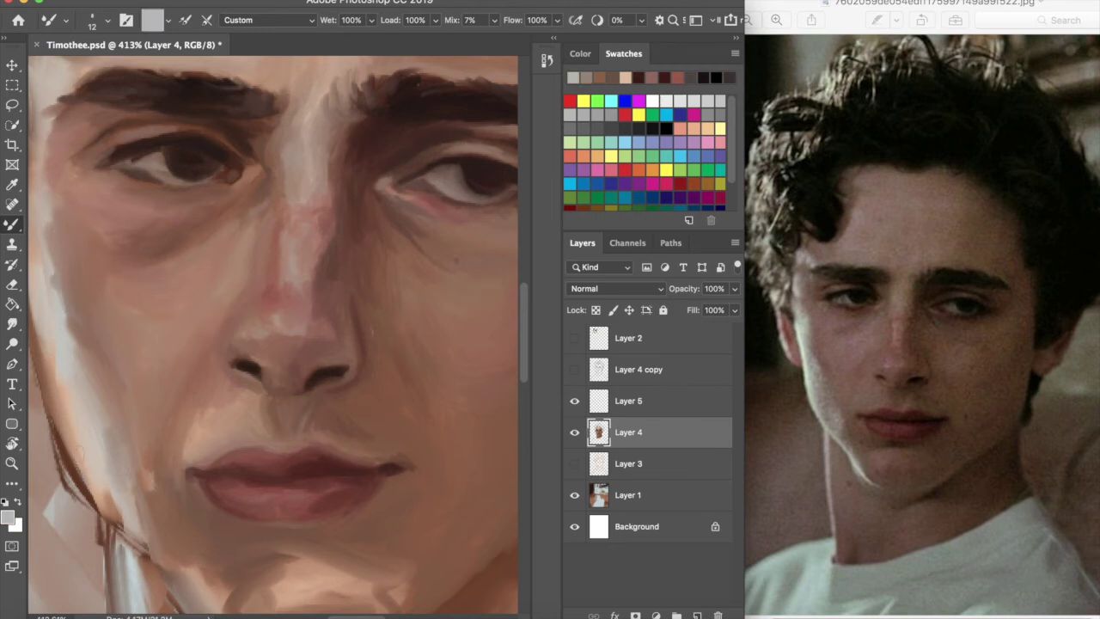
pyautogui.scroll(-3, 331, 410)
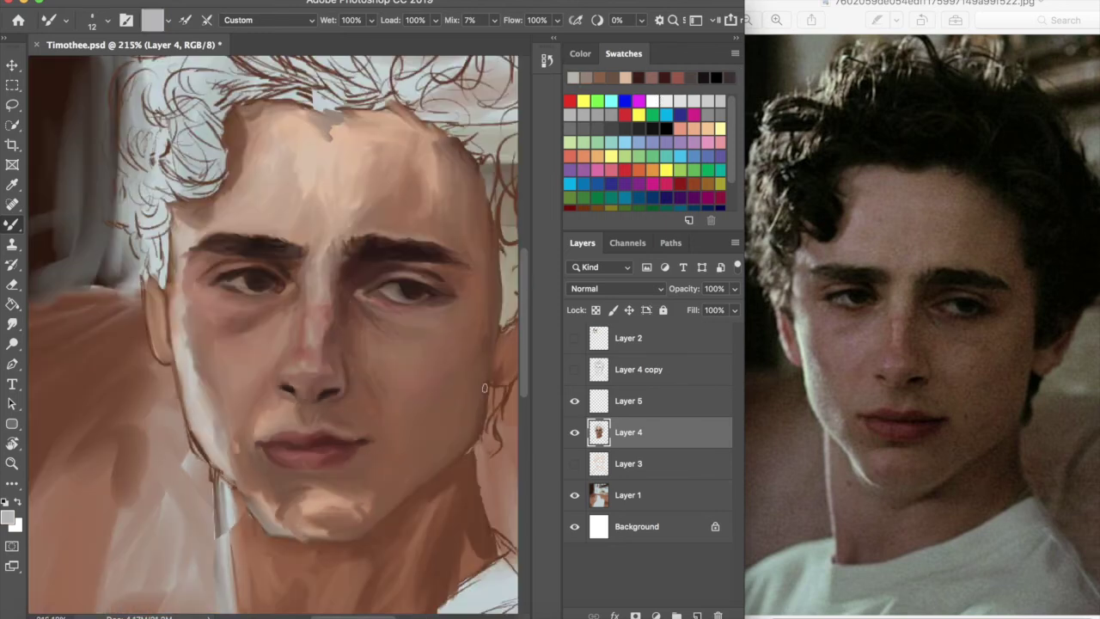
pyautogui.scroll(3, 484, 388)
pyautogui.scroll(-6, 413, 412)
pyautogui.scroll(3, 236, 377)
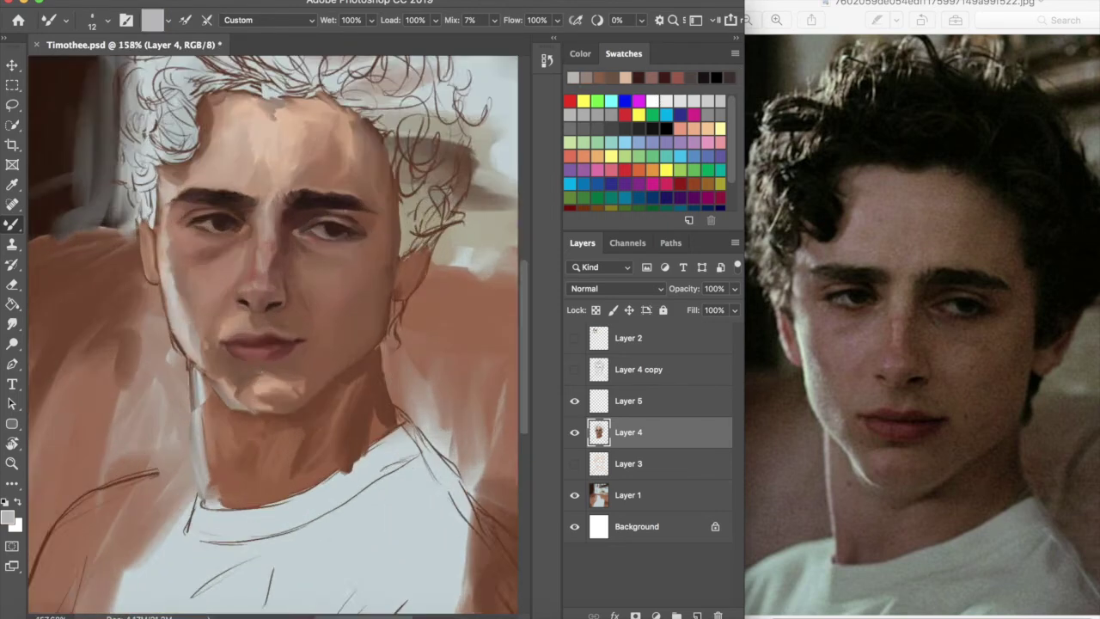
# Darken the line between the lips and the left mouth corner with a near-black 7 px Mixer Brush
pyautogui.scroll(5, 238, 341)
pyautogui.keyDown('alt'); pyautogui.click(270, 351); pyautogui.keyUp('alt')
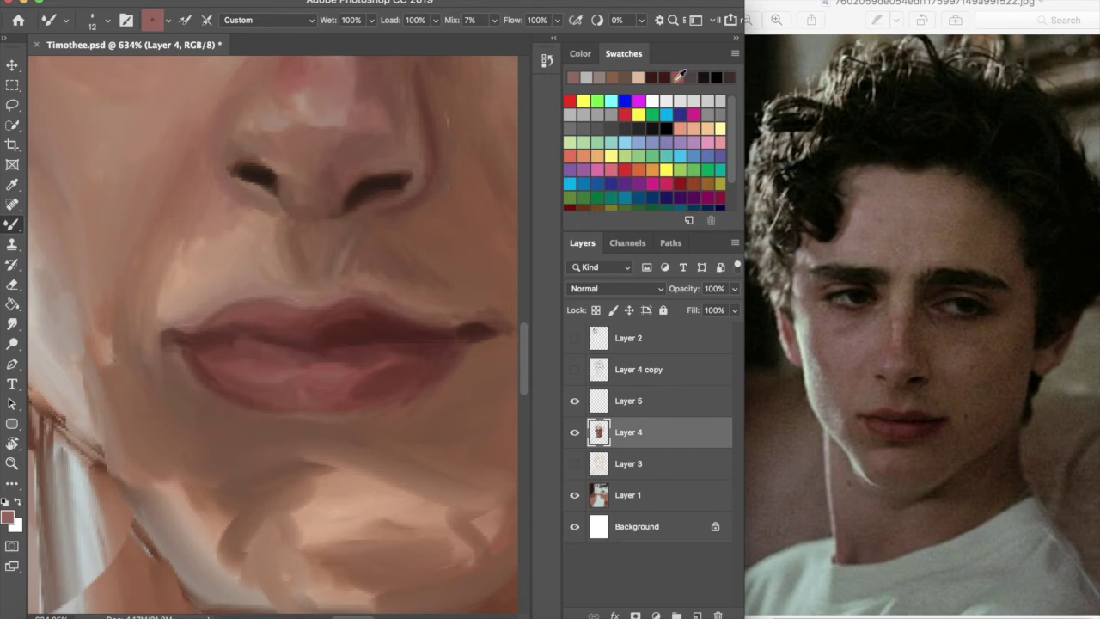
pyautogui.click(705, 78)
pyautogui.click(107, 20)
pyautogui.click(128, 135)
pyautogui.moveTo(168, 338); pyautogui.dragTo(189, 339)
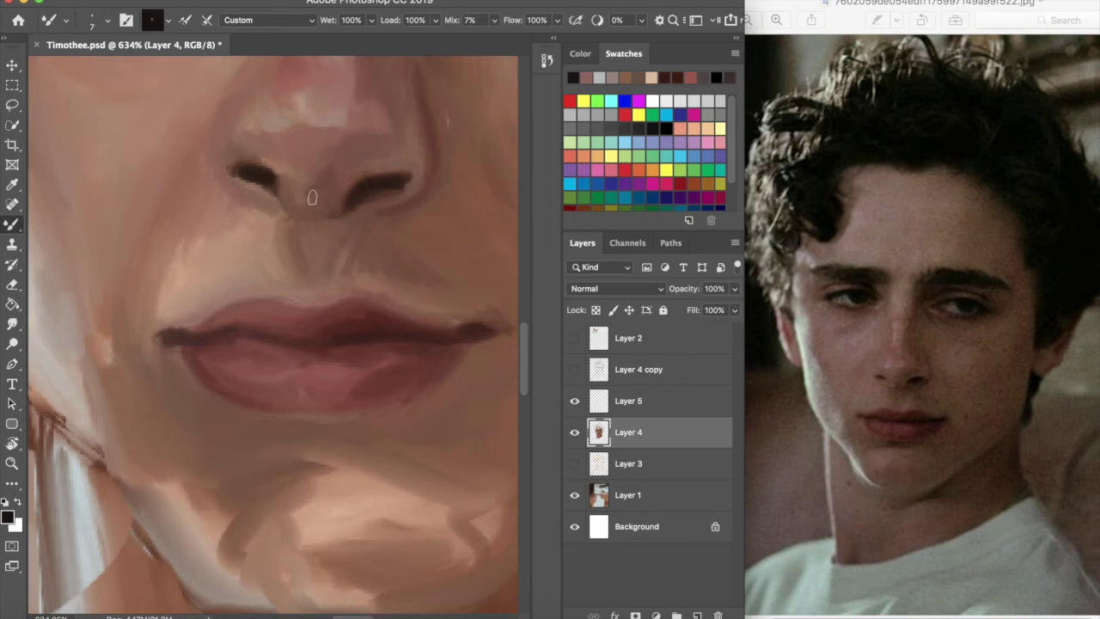
# Paint a dark shadow beneath the lower lip and blend it with a sampled brown
pyautogui.scroll(-10, 391, 377)
pyautogui.scroll(5, 268, 404)
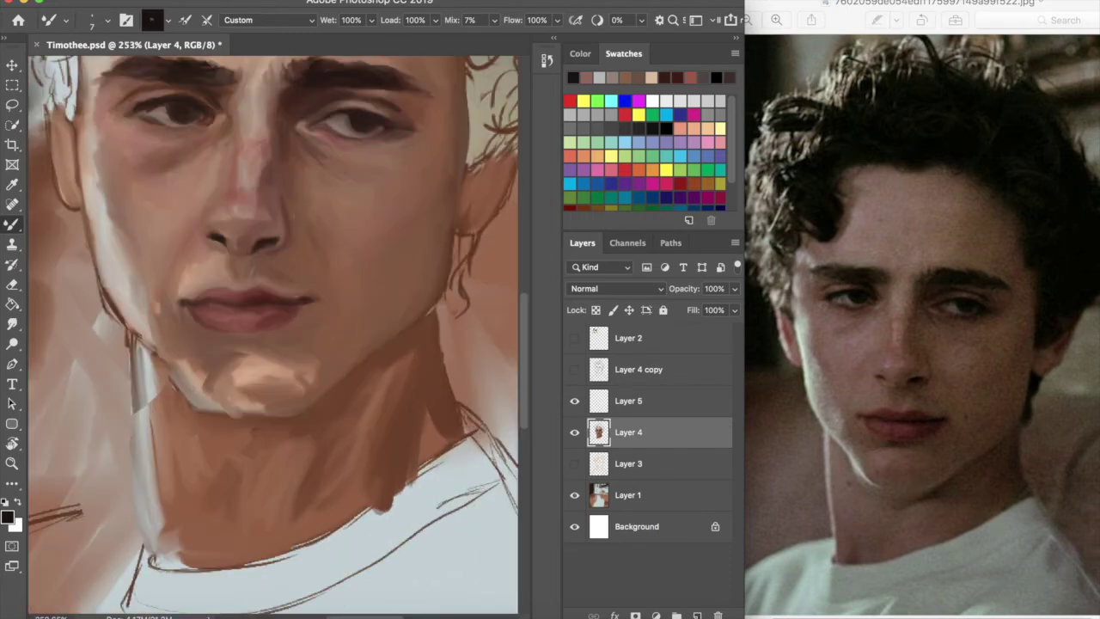
pyautogui.scroll(3, 206, 322)
pyautogui.moveTo(255, 344)
pyautogui.mouseDown()
pyautogui.moveTo(292, 345)
pyautogui.moveTo(297, 357)
pyautogui.moveTo(256, 355)
pyautogui.moveTo(253, 345)
pyautogui.moveTo(233, 362)
pyautogui.mouseUp()
pyautogui.keyDown('alt'); pyautogui.click(229, 348); pyautogui.keyUp('alt')
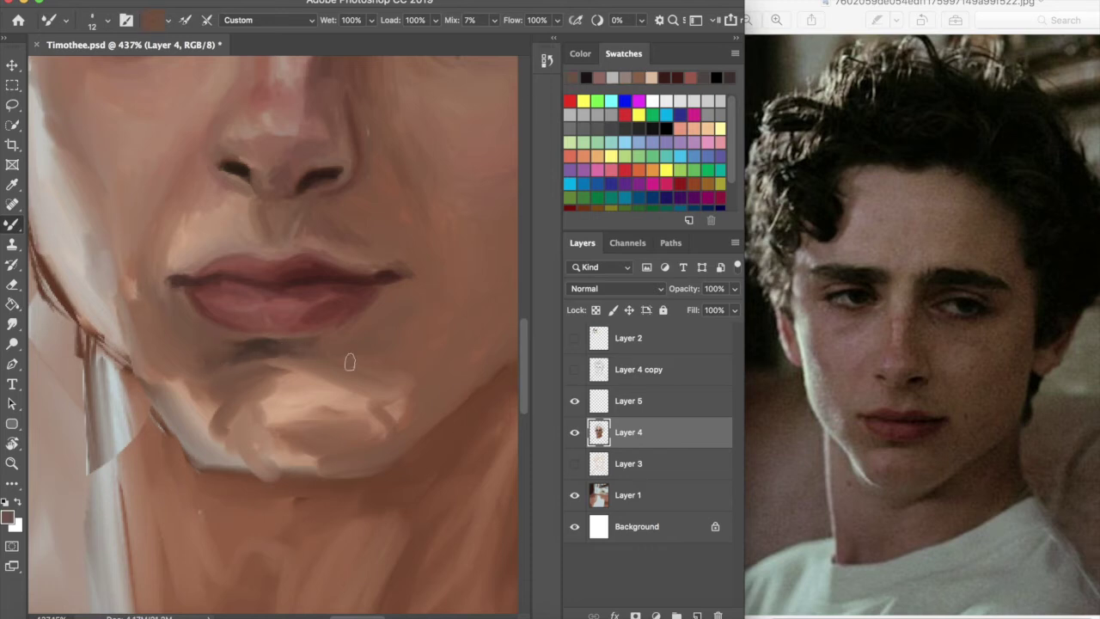
# Add pinkish and red tones across the chin, enlarging the Mixer Brush to 30 px
pyautogui.click(600, 77)
pyautogui.moveTo(230, 372)
pyautogui.mouseDown()
pyautogui.moveTo(238, 404)
pyautogui.moveTo(284, 378)
pyautogui.moveTo(296, 404)
pyautogui.moveTo(277, 417)
pyautogui.moveTo(230, 414)
pyautogui.moveTo(264, 423)
pyautogui.moveTo(328, 413)
pyautogui.mouseUp()
pyautogui.click(690, 77)
pyautogui.click(105, 20)
pyautogui.click(103, 135)
pyautogui.moveTo(261, 425)
pyautogui.mouseDown()
pyautogui.moveTo(326, 419)
pyautogui.moveTo(302, 399)
pyautogui.mouseUp()
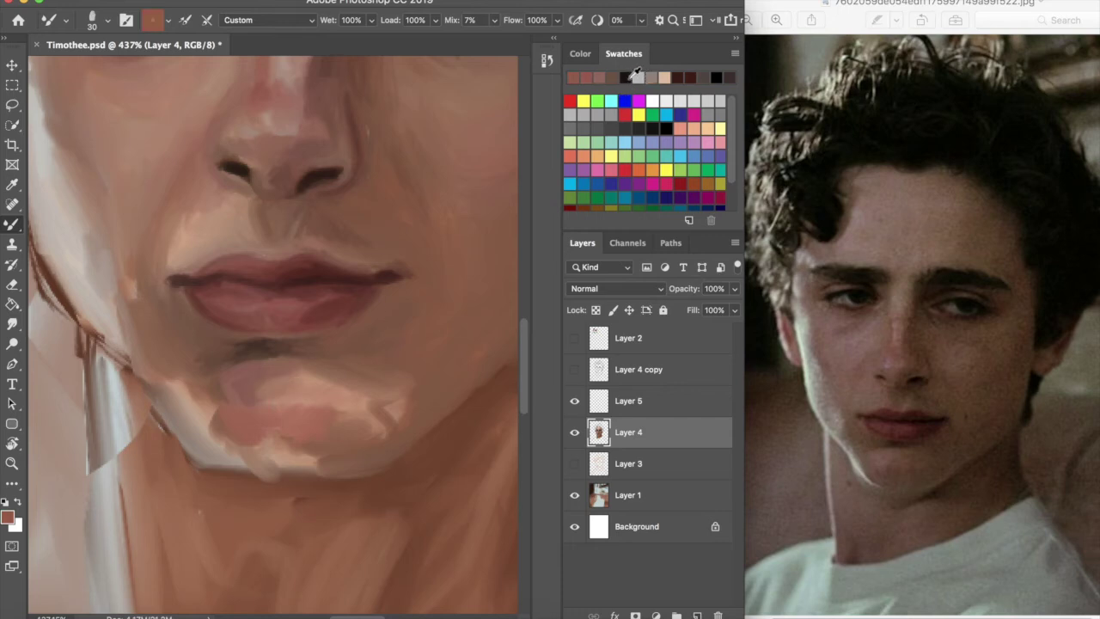
# Blend the chin's highlights and lower edge into the surrounding skin with grey-brown, muted red and dark tones
pyautogui.click(636, 78)
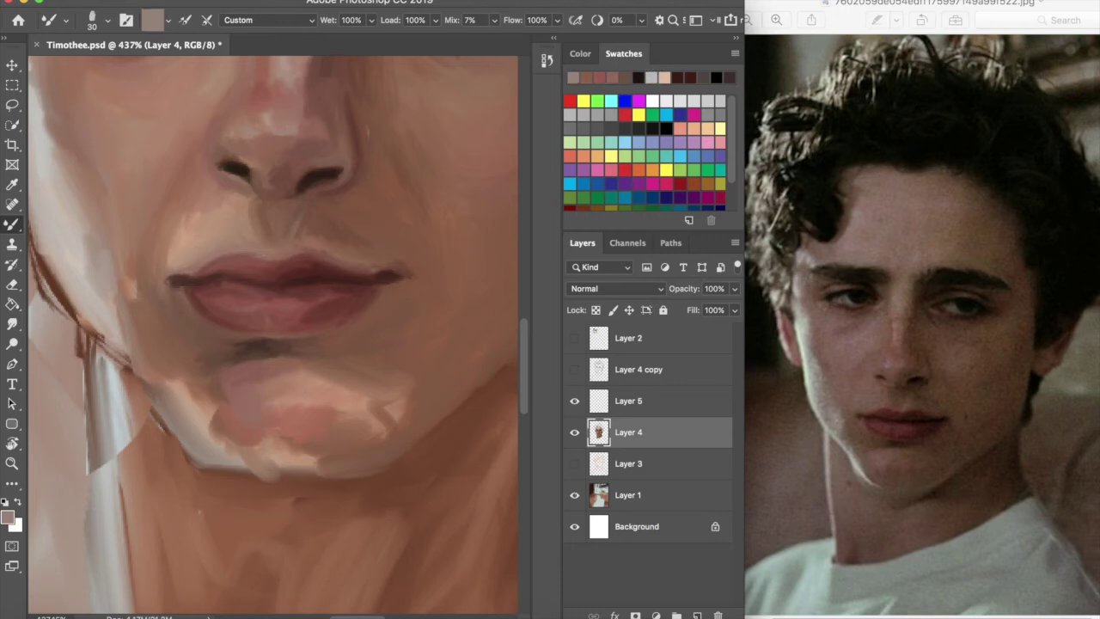
pyautogui.click(592, 77)
pyautogui.moveTo(266, 438)
pyautogui.mouseDown()
pyautogui.moveTo(309, 402)
pyautogui.moveTo(358, 406)
pyautogui.mouseUp()
pyautogui.click(636, 73)
pyautogui.moveTo(311, 454); pyautogui.dragTo(266, 452)
pyautogui.moveTo(290, 440)
pyautogui.mouseDown()
pyautogui.moveTo(386, 455)
pyautogui.moveTo(353, 444)
pyautogui.moveTo(412, 419)
pyautogui.mouseUp()
pyautogui.click(728, 78)
pyautogui.scroll(-10, 427, 385)
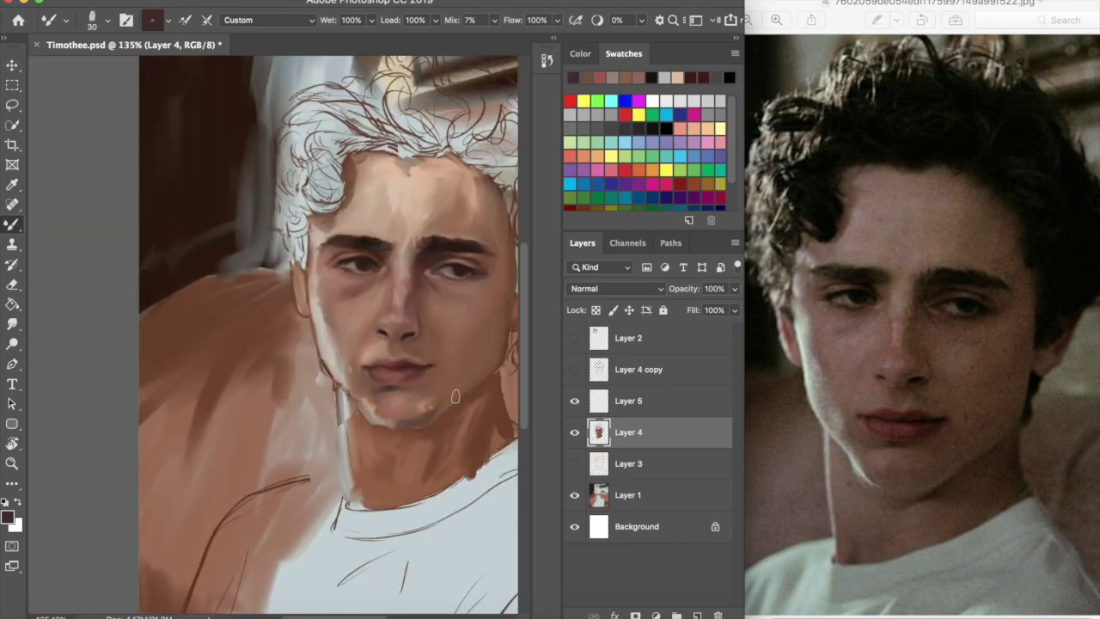
# Paint a grey-brown shadow down the neck below the right jaw and a dark red stroke beneath the chin
pyautogui.scroll(5, 331, 327)
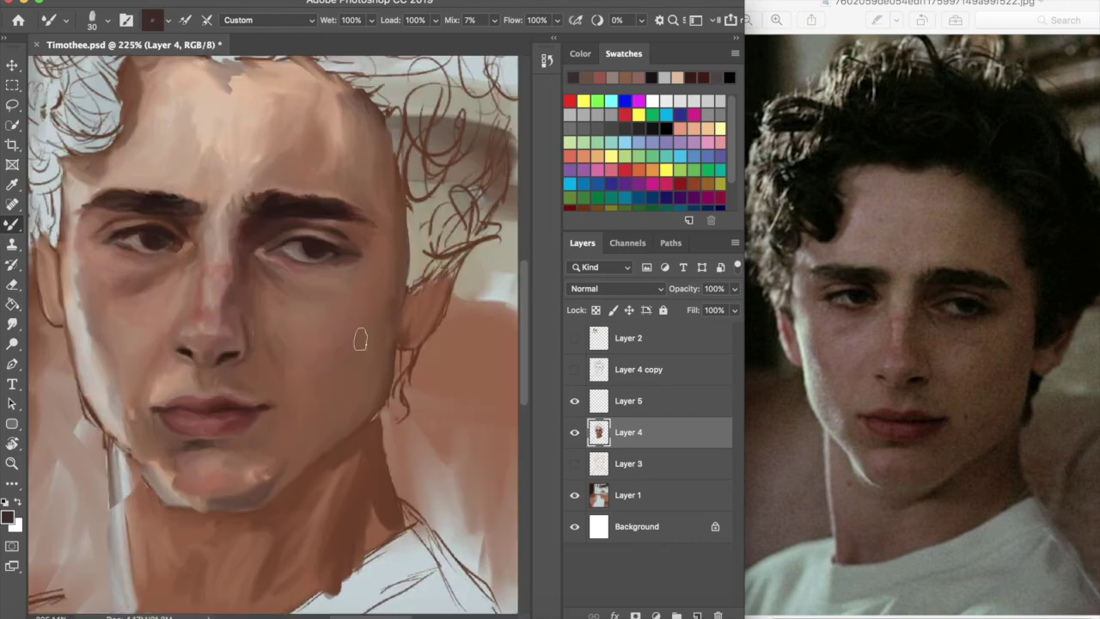
pyautogui.click(623, 77)
pyautogui.click(580, 54)
pyautogui.click(631, 172)
pyautogui.moveTo(254, 507)
pyautogui.mouseDown()
pyautogui.moveTo(316, 412)
pyautogui.moveTo(286, 496)
pyautogui.moveTo(328, 459)
pyautogui.moveTo(380, 500)
pyautogui.moveTo(242, 597)
pyautogui.mouseUp()
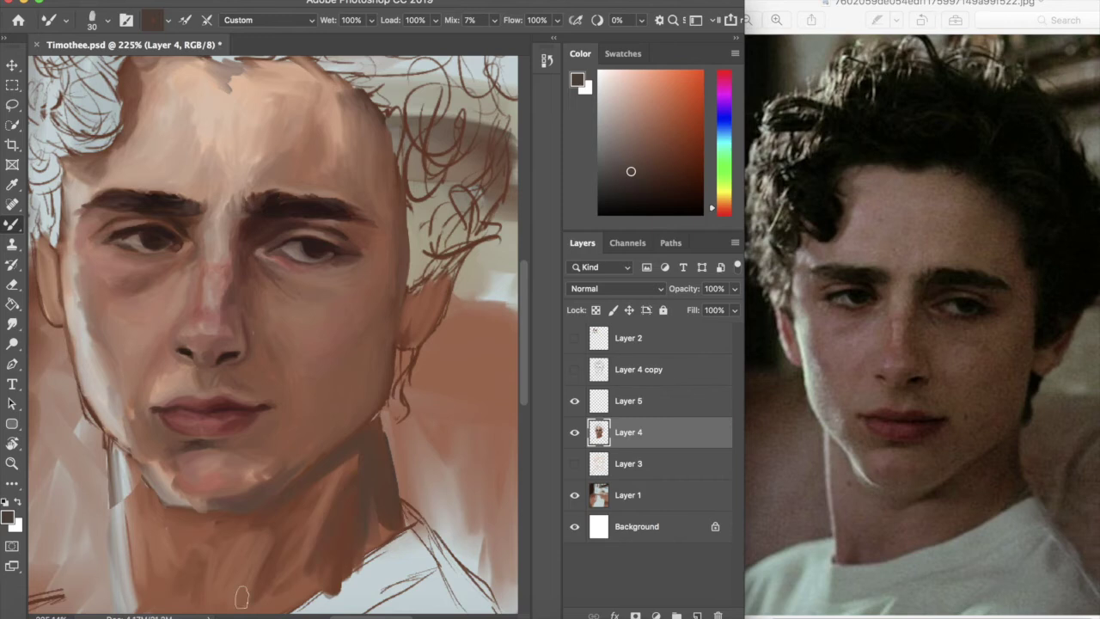
pyautogui.click(623, 54)
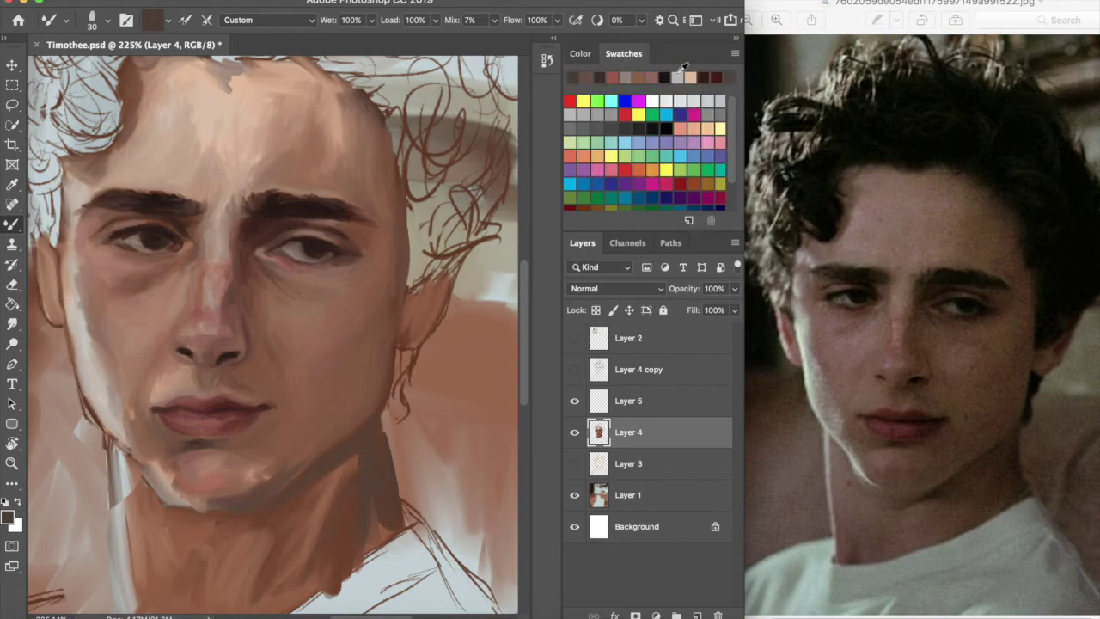
pyautogui.click(703, 77)
pyautogui.moveTo(232, 527); pyautogui.dragTo(281, 517)
# Soften the chin's lower edge and right jawline with sampled mid-brown, orange-brown and dark grey-brown tones
pyautogui.click(604, 76)
pyautogui.moveTo(200, 504)
pyautogui.mouseDown()
pyautogui.moveTo(177, 473)
pyautogui.moveTo(199, 502)
pyautogui.moveTo(162, 458)
pyautogui.moveTo(169, 476)
pyautogui.moveTo(236, 498)
pyautogui.mouseUp()
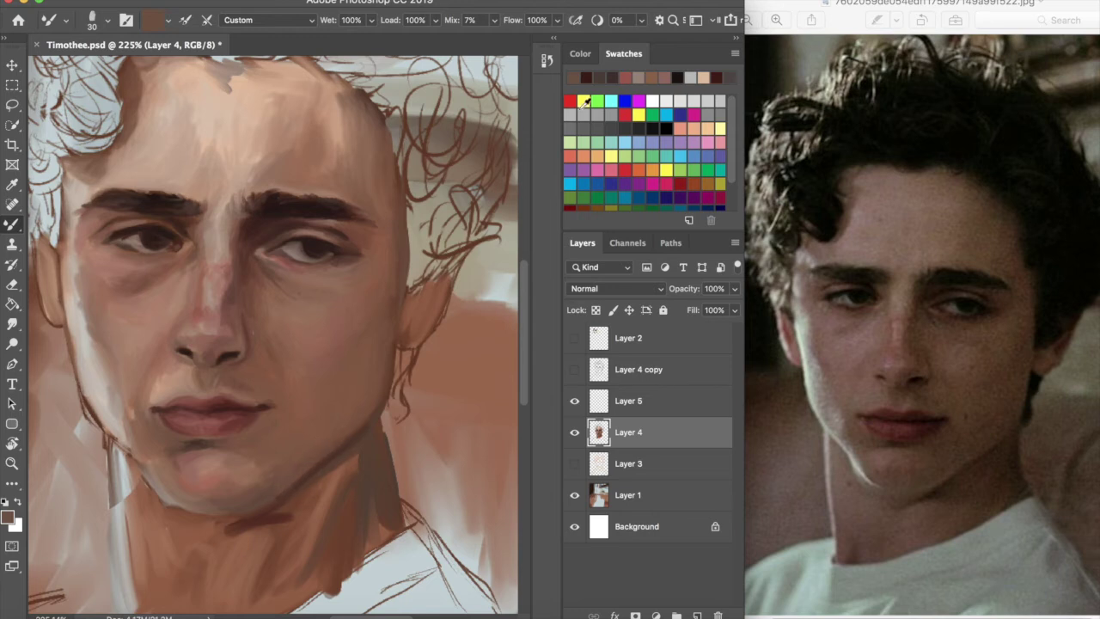
pyautogui.click(587, 78)
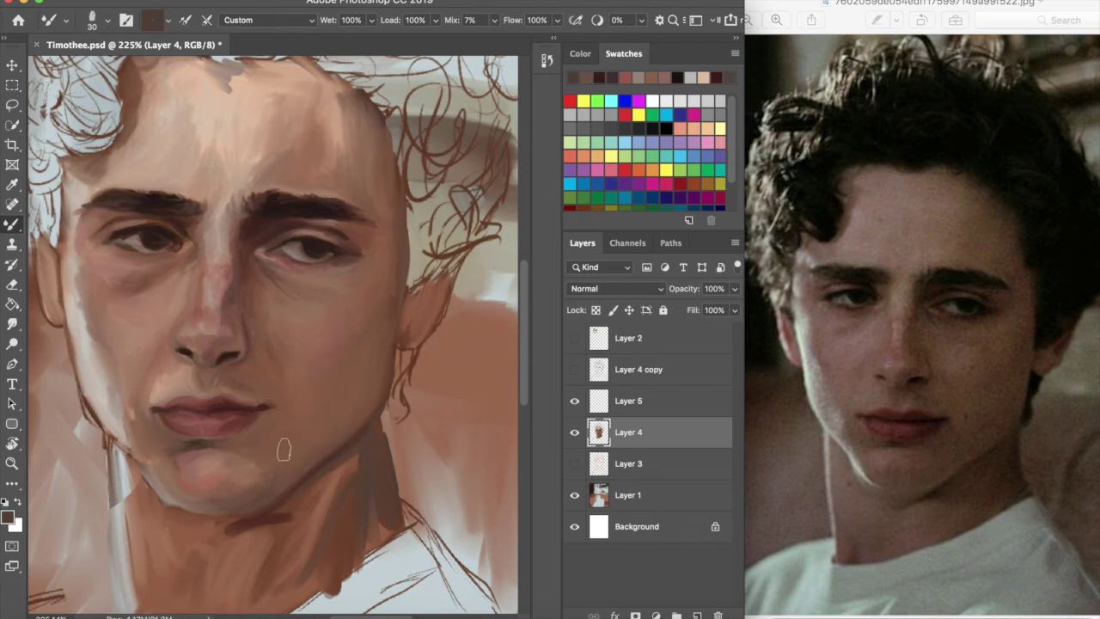
pyautogui.click(587, 78)
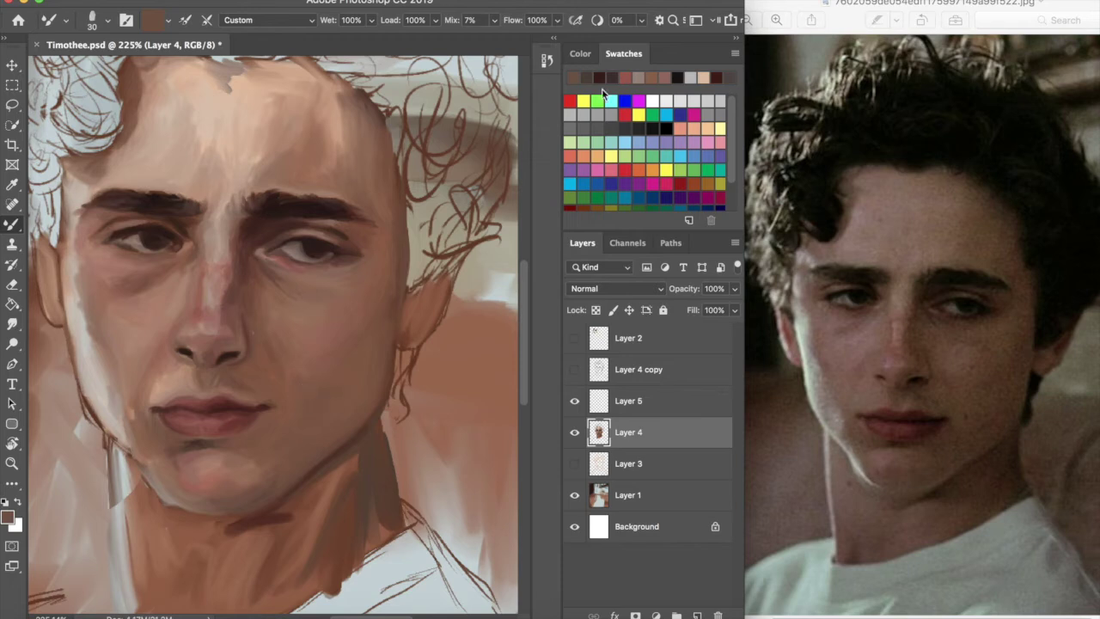
pyautogui.keyDown('alt'); pyautogui.click(338, 404); pyautogui.keyUp('alt')
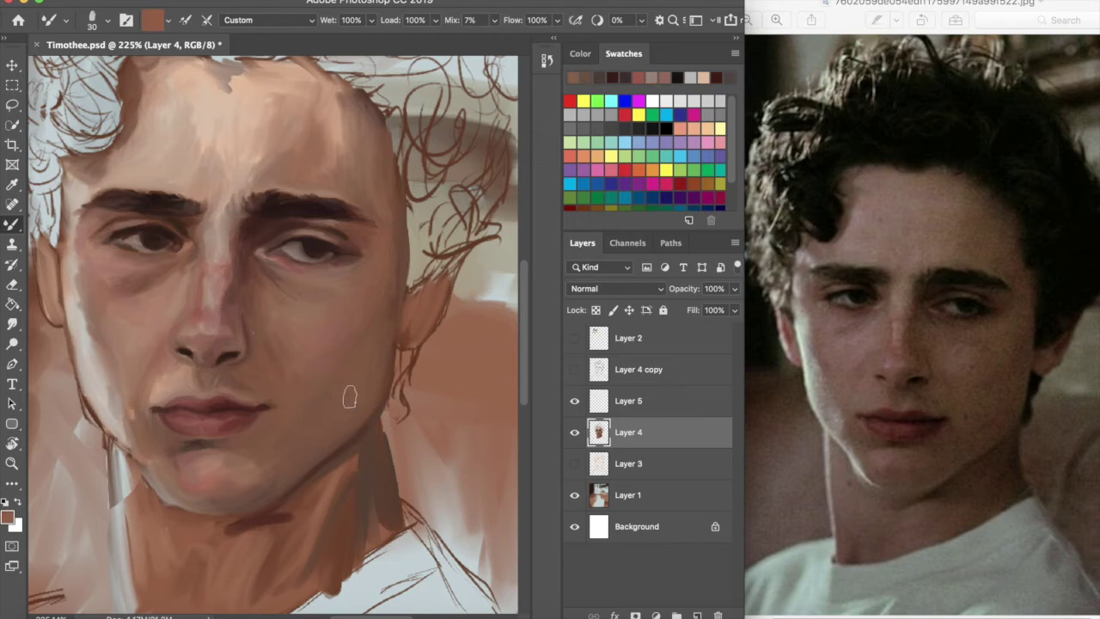
pyautogui.click(650, 78)
pyautogui.moveTo(260, 501); pyautogui.dragTo(284, 488)
pyautogui.click(589, 79)
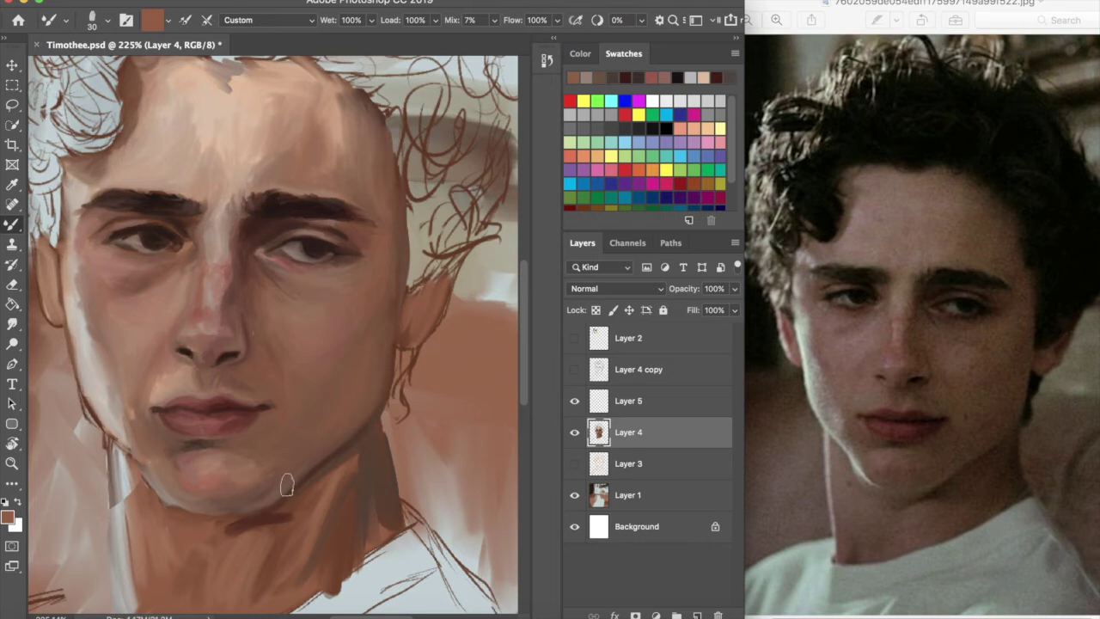
pyautogui.keyDown('alt'); pyautogui.click(275, 490); pyautogui.keyUp('alt')
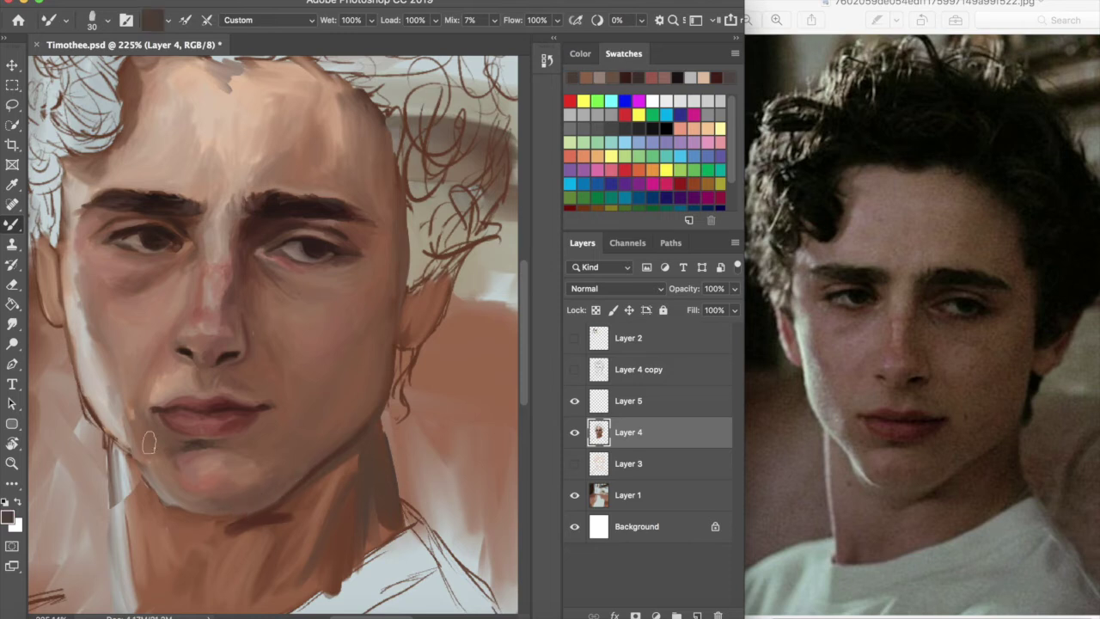
# Blend grey-pink and brown tones into the upper forehead, filling the skin up to the hairline
pyautogui.click(600, 78)
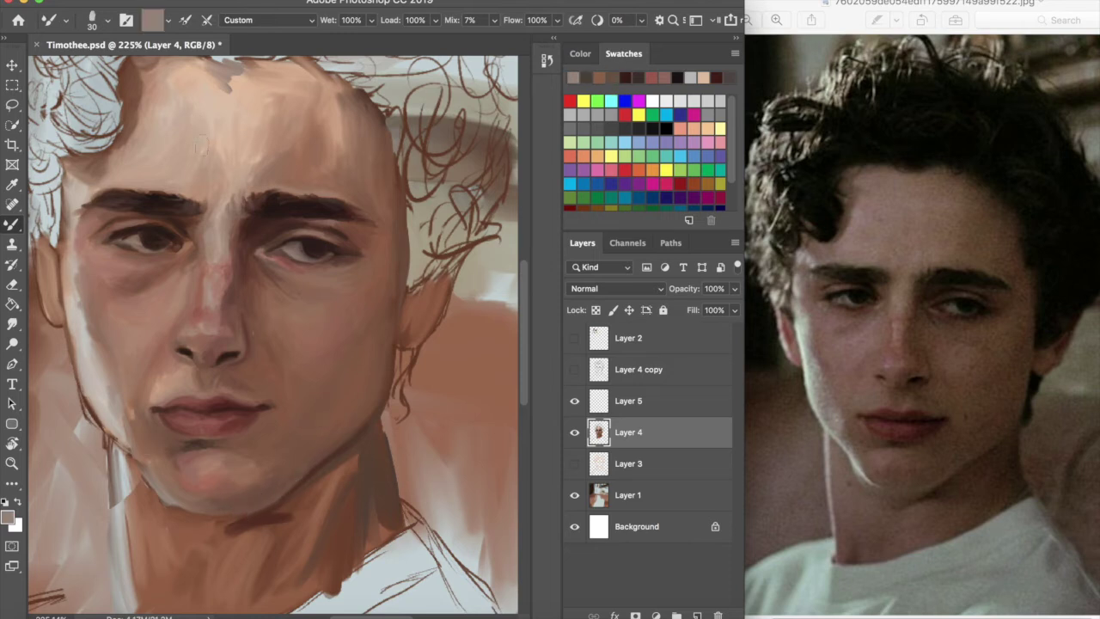
pyautogui.moveTo(220, 89); pyautogui.dragTo(287, 67)
pyautogui.scroll(2, 525, 286)
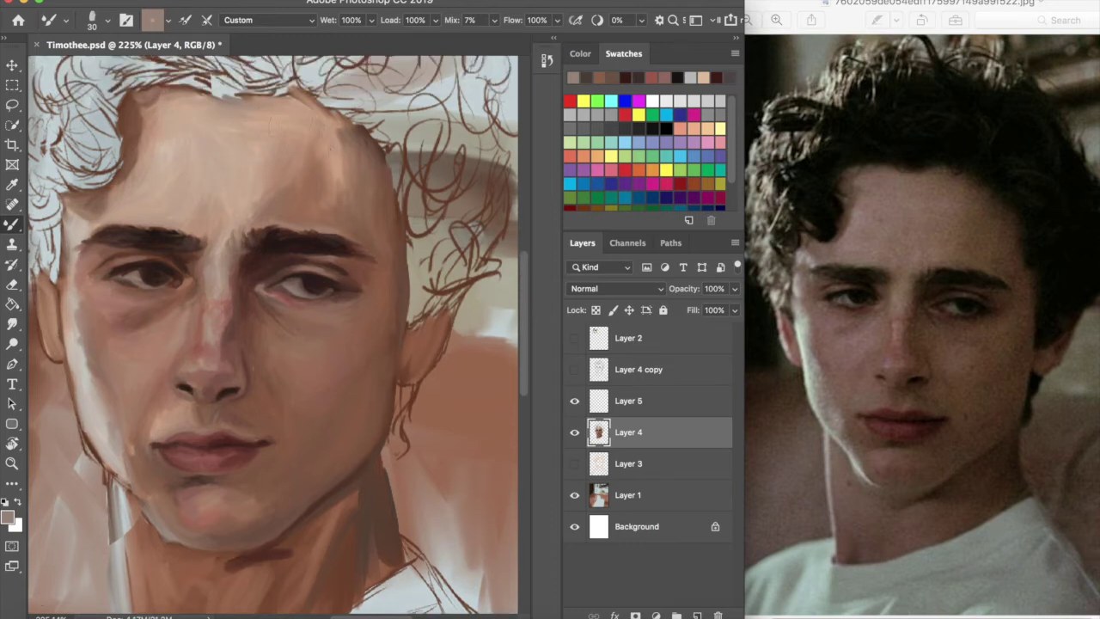
pyautogui.click(612, 77)
pyautogui.moveTo(331, 186)
pyautogui.mouseDown()
pyautogui.moveTo(317, 138)
pyautogui.moveTo(337, 150)
pyautogui.moveTo(332, 119)
pyautogui.moveTo(340, 176)
pyautogui.mouseUp()
# Darken the right temple and hairline from the forehead's edge downward with orange-brown and dark reddish-brown
pyautogui.click(633, 78)
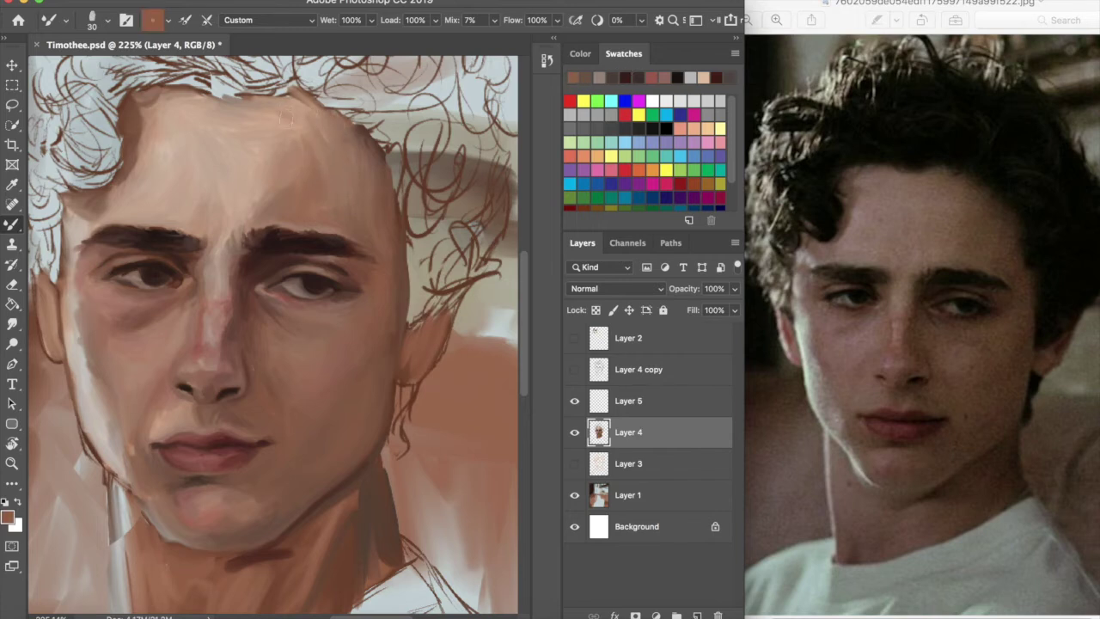
pyautogui.click(632, 76)
pyautogui.click(638, 76)
pyautogui.moveTo(322, 103)
pyautogui.mouseDown()
pyautogui.moveTo(390, 172)
pyautogui.moveTo(391, 215)
pyautogui.mouseUp()
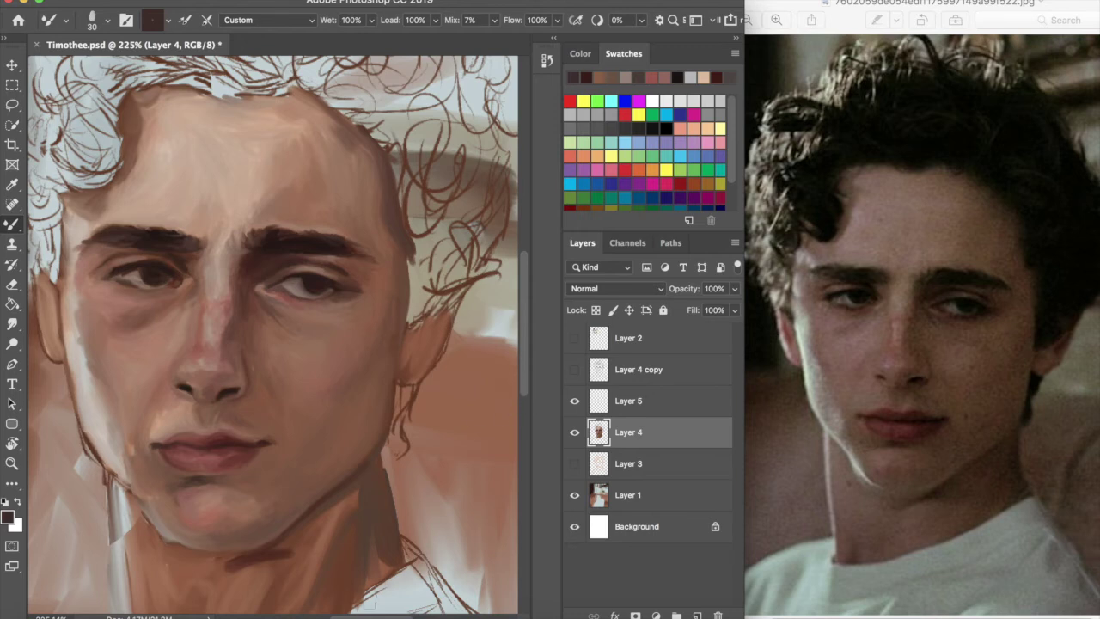
# Deepen the dark red shadow beneath the chin and trim the left eyebrow's outer end with sampled skin brown
pyautogui.moveTo(369, 616); pyautogui.dragTo(358, 616)
pyautogui.moveTo(524, 336); pyautogui.dragTo(524, 357)
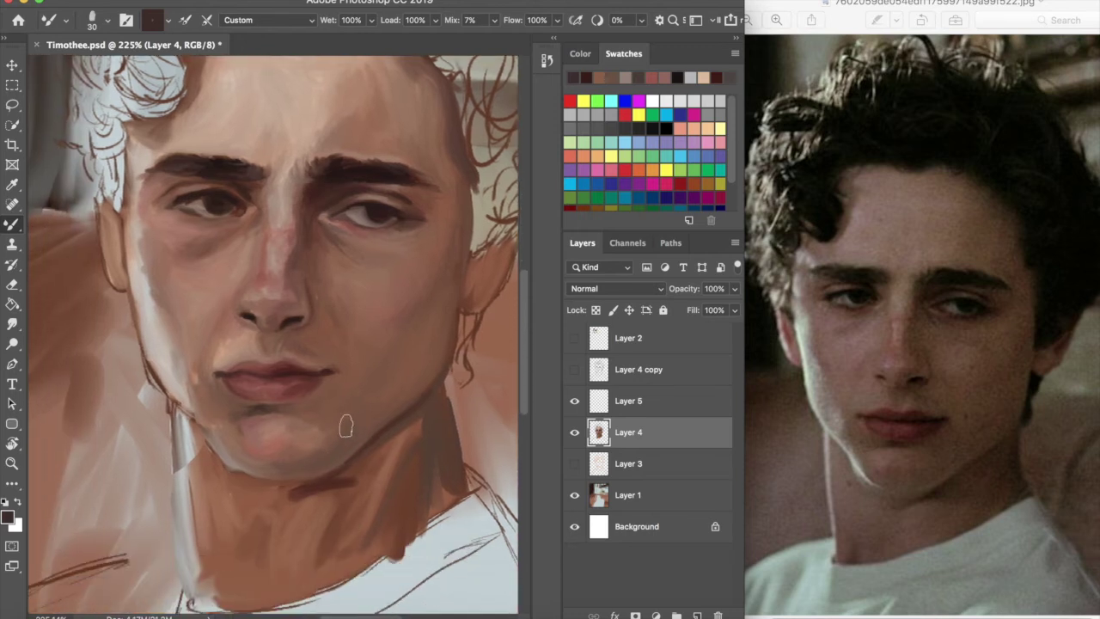
pyautogui.click(614, 76)
pyautogui.click(596, 78)
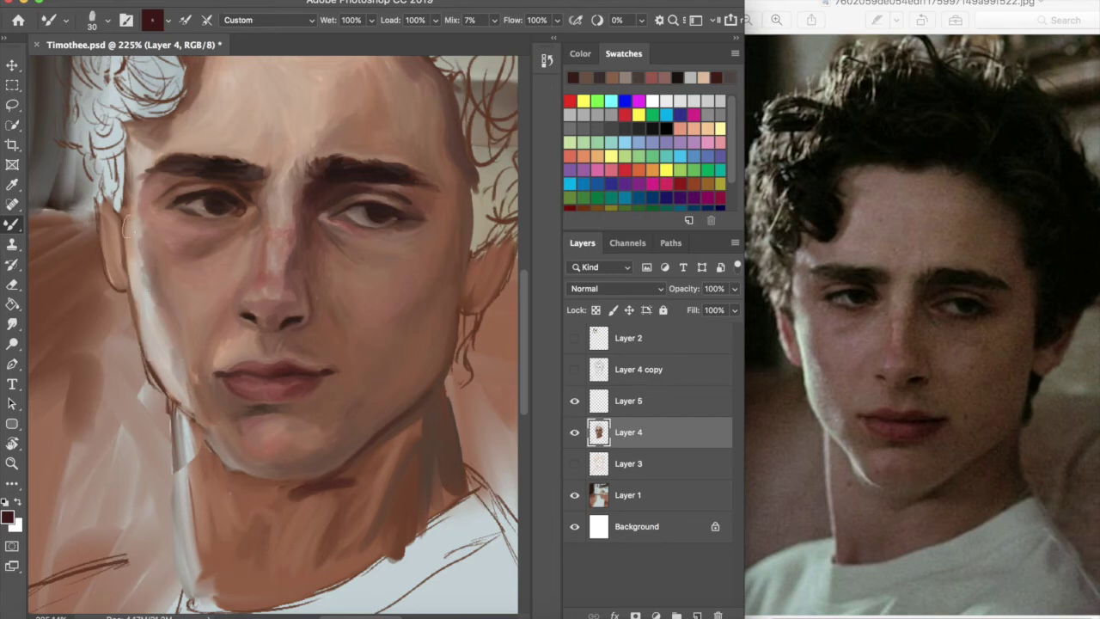
pyautogui.keyDown('alt'); pyautogui.click(145, 165); pyautogui.keyUp('alt')
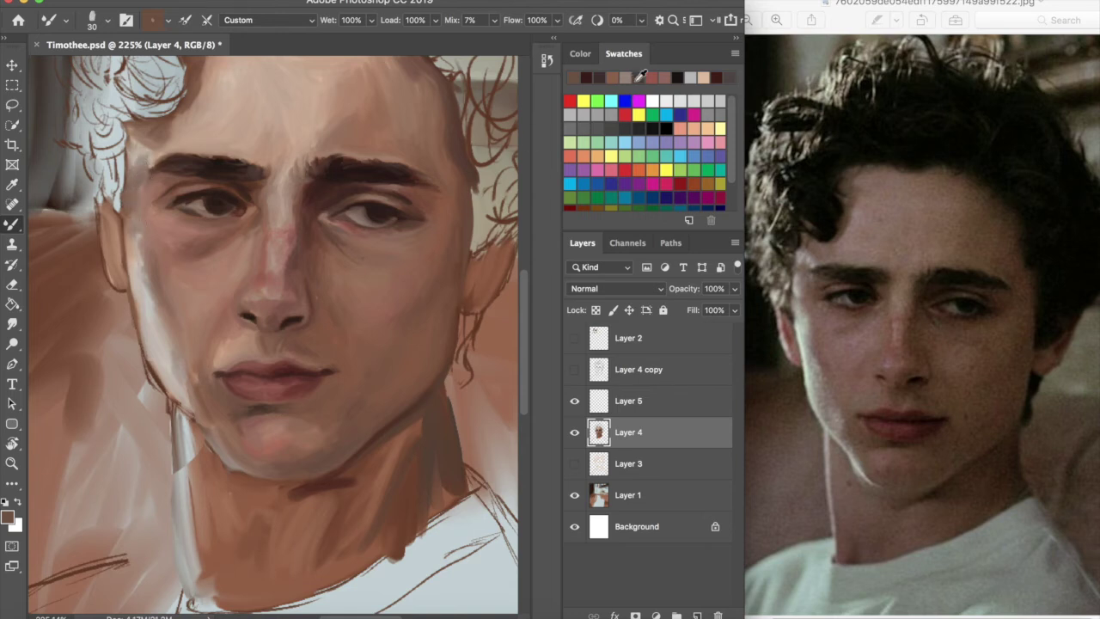
# Lighten the left temple beside the hairline with light grey, blending in sampled dusty pink and grey-pink
pyautogui.click(665, 78)
pyautogui.moveTo(465, 265); pyautogui.dragTo(520, 266)
pyautogui.click(690, 77)
pyautogui.moveTo(174, 179); pyautogui.dragTo(178, 225)
pyautogui.moveTo(181, 160); pyautogui.dragTo(183, 132)
pyautogui.keyDown('alt'); pyautogui.click(240, 162); pyautogui.keyUp('alt')
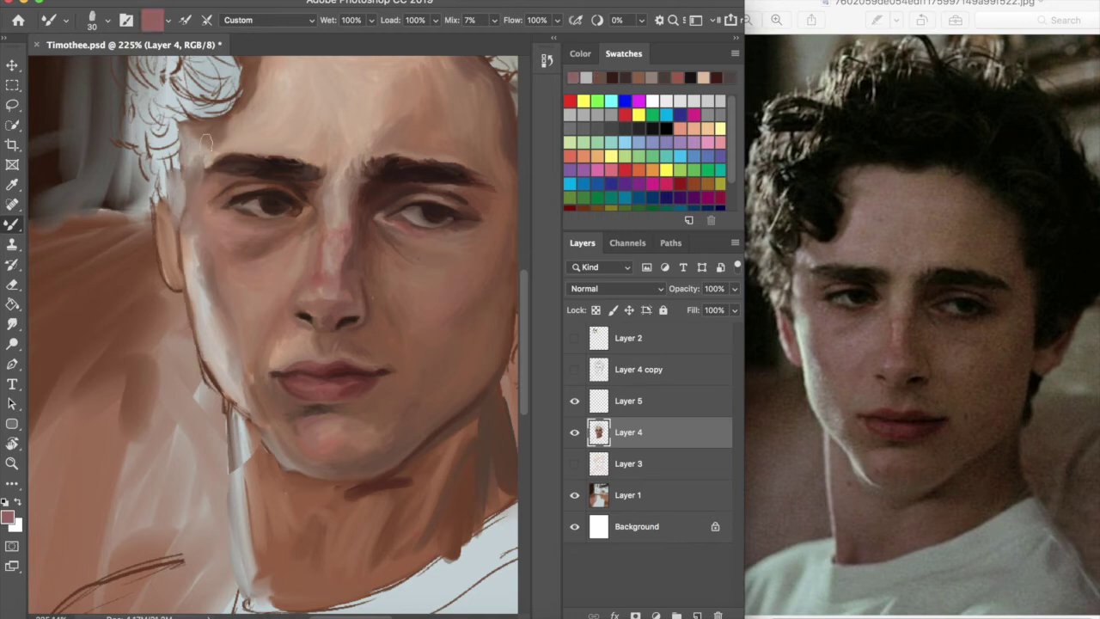
pyautogui.keyDown('alt'); pyautogui.click(213, 157); pyautogui.keyUp('alt')
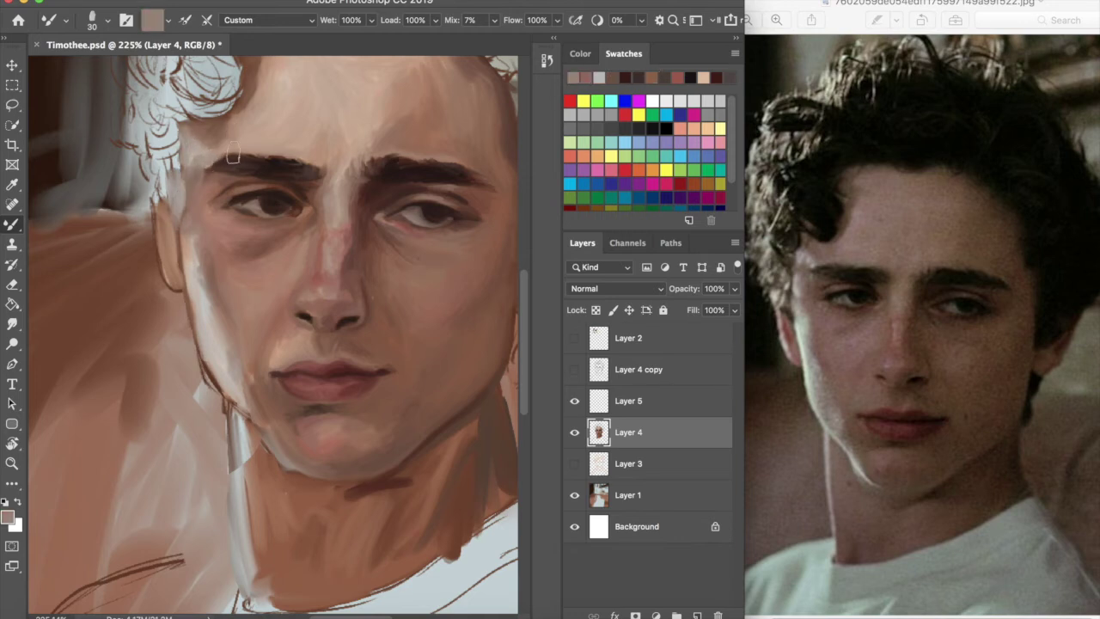
pyautogui.keyDown('alt'); pyautogui.click(286, 84); pyautogui.keyUp('alt')
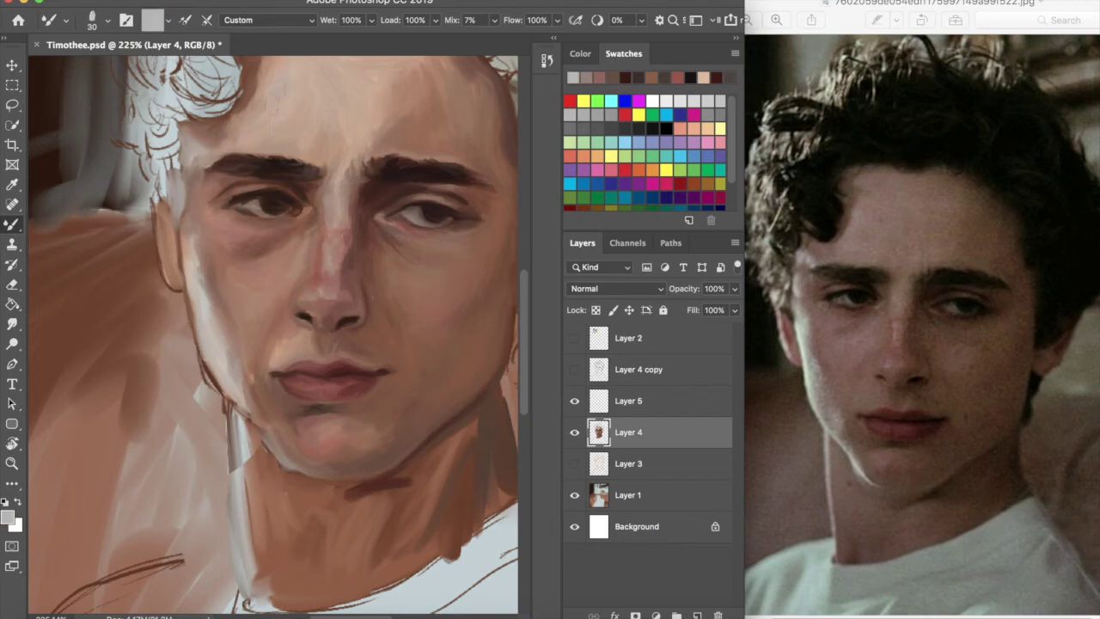
# Paint a light grey rim highlight along the left cheek and jaw, covering the sketch line
pyautogui.scroll(3, 424, 244)
pyautogui.moveTo(171, 344); pyautogui.dragTo(212, 492)
pyautogui.moveTo(183, 318)
pyautogui.mouseDown()
pyautogui.moveTo(177, 354)
pyautogui.moveTo(201, 457)
pyautogui.moveTo(258, 524)
pyautogui.moveTo(197, 399)
pyautogui.mouseUp()
pyautogui.moveTo(174, 279); pyautogui.dragTo(178, 198)
# Extend the light grey highlight from the left jaw corner down the neck's left edge
pyautogui.moveTo(525, 360); pyautogui.dragTo(525, 390)
pyautogui.moveTo(229, 406)
pyautogui.mouseDown()
pyautogui.moveTo(229, 419)
pyautogui.moveTo(229, 389)
pyautogui.mouseUp()
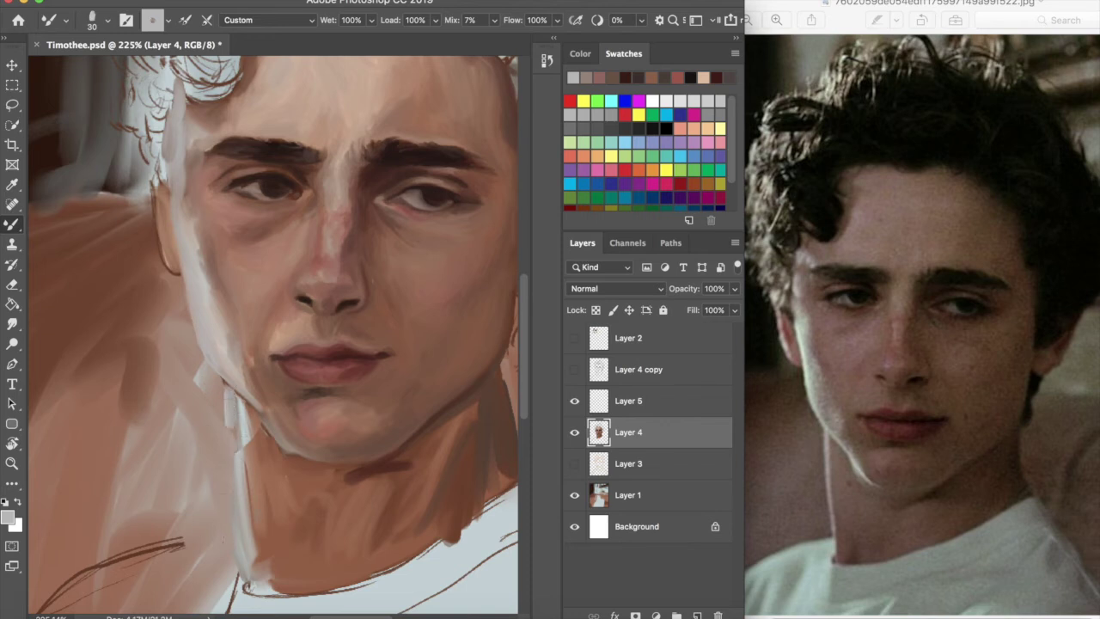
pyautogui.moveTo(229, 443)
pyautogui.mouseDown()
pyautogui.moveTo(232, 507)
pyautogui.moveTo(226, 430)
pyautogui.mouseUp()
pyautogui.moveTo(224, 469)
pyautogui.mouseDown()
pyautogui.moveTo(222, 392)
pyautogui.moveTo(234, 559)
pyautogui.moveTo(248, 593)
pyautogui.moveTo(245, 405)
pyautogui.mouseUp()
# Blend dusty red and brown along the neck's left side and across its base above the collar
pyautogui.click(600, 75)
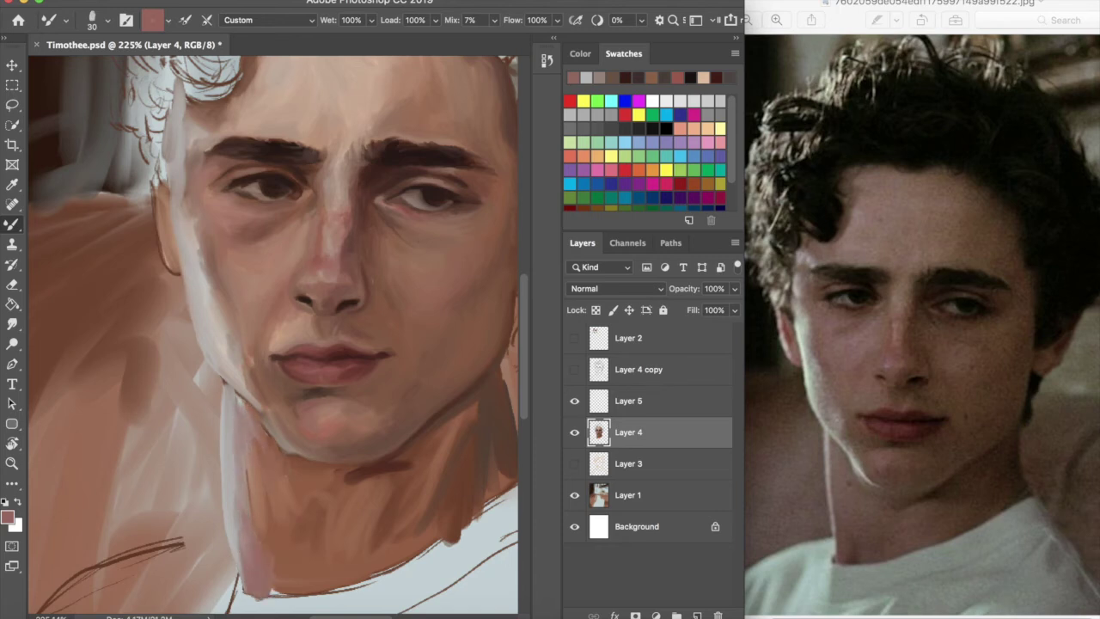
pyautogui.click(612, 76)
pyautogui.moveTo(258, 490)
pyautogui.mouseDown()
pyautogui.moveTo(256, 513)
pyautogui.moveTo(251, 454)
pyautogui.mouseUp()
pyautogui.moveTo(252, 455); pyautogui.dragTo(266, 492)
pyautogui.moveTo(273, 582)
pyautogui.mouseDown()
pyautogui.moveTo(268, 536)
pyautogui.moveTo(325, 513)
pyautogui.mouseUp()
pyautogui.moveTo(361, 562)
pyautogui.mouseDown()
pyautogui.moveTo(398, 504)
pyautogui.moveTo(428, 535)
pyautogui.mouseUp()
pyautogui.moveTo(483, 499); pyautogui.dragTo(469, 524)
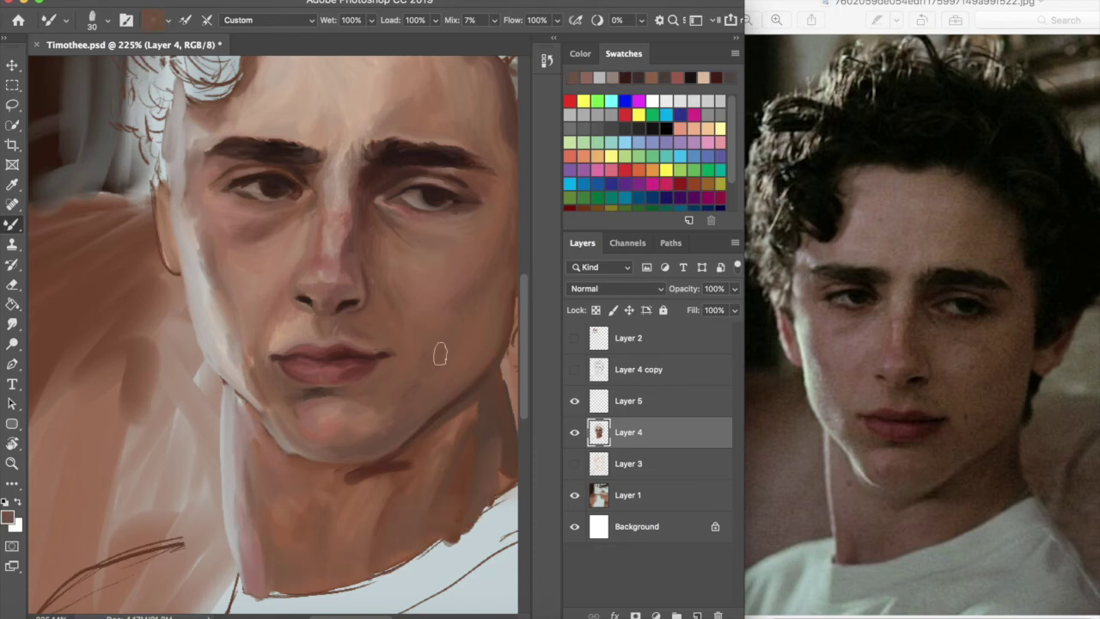
# Darken the shadow under the jaw and chin with dark brown and the neck's right edge with near-black
pyautogui.keyDown('alt'); pyautogui.click(461, 430); pyautogui.keyUp('alt')
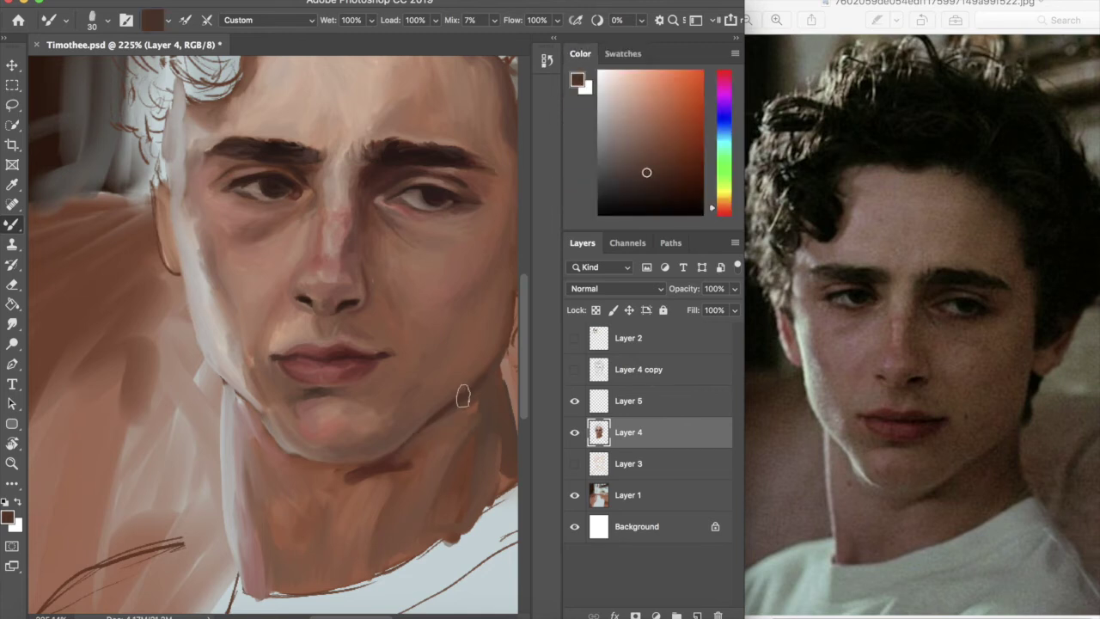
pyautogui.moveTo(464, 405); pyautogui.dragTo(416, 445)
pyautogui.click(623, 54)
pyautogui.moveTo(371, 477)
pyautogui.mouseDown()
pyautogui.moveTo(400, 459)
pyautogui.moveTo(343, 476)
pyautogui.mouseUp()
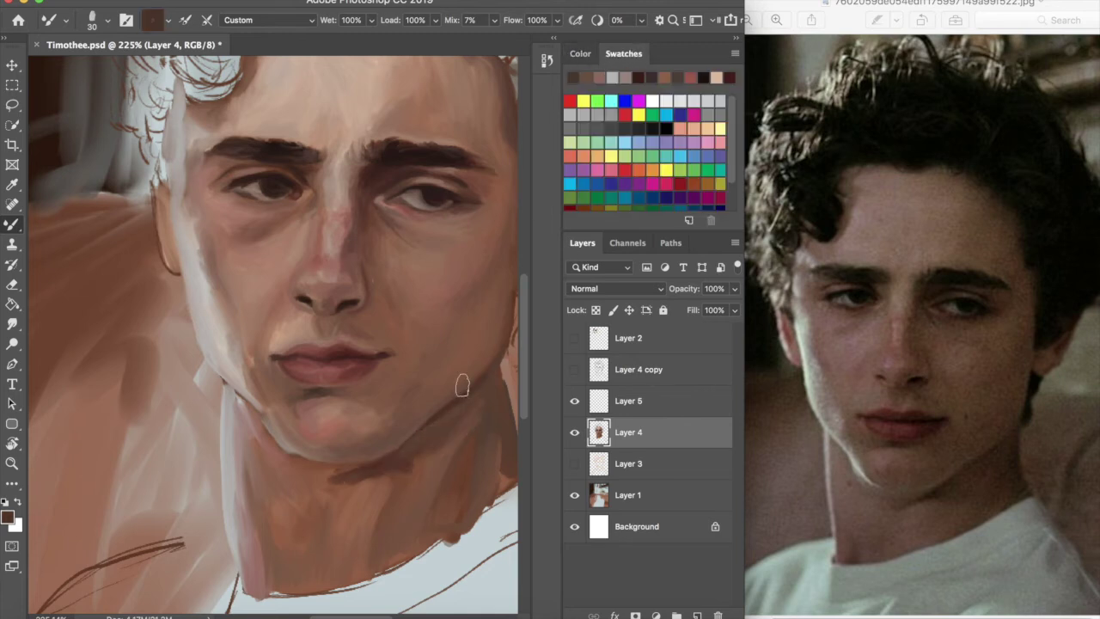
pyautogui.moveTo(368, 617); pyautogui.dragTo(383, 617)
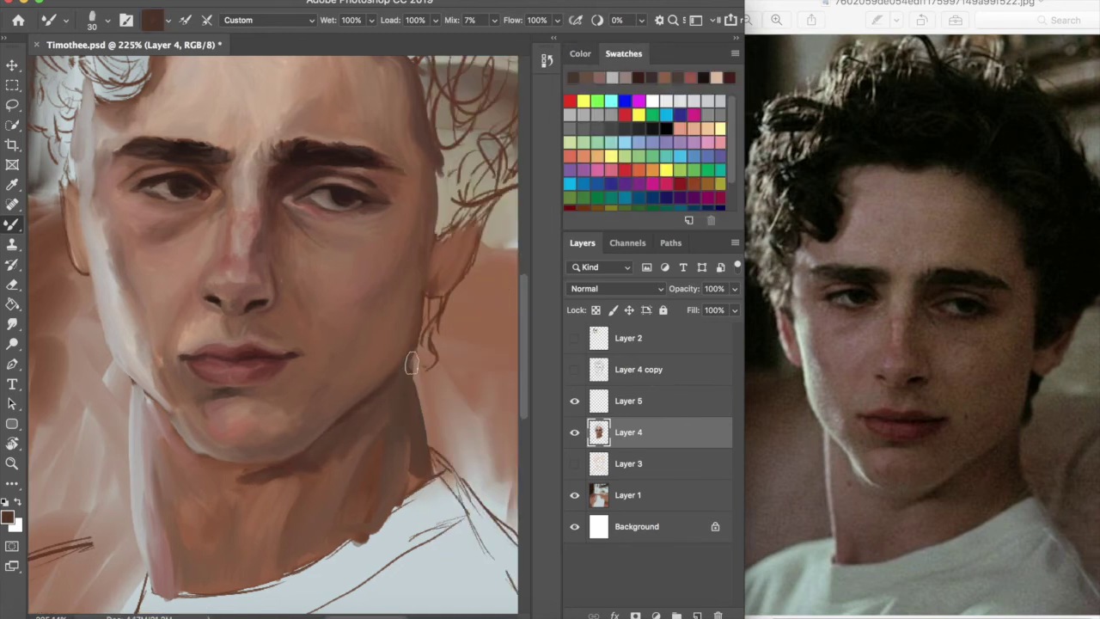
pyautogui.press('d')
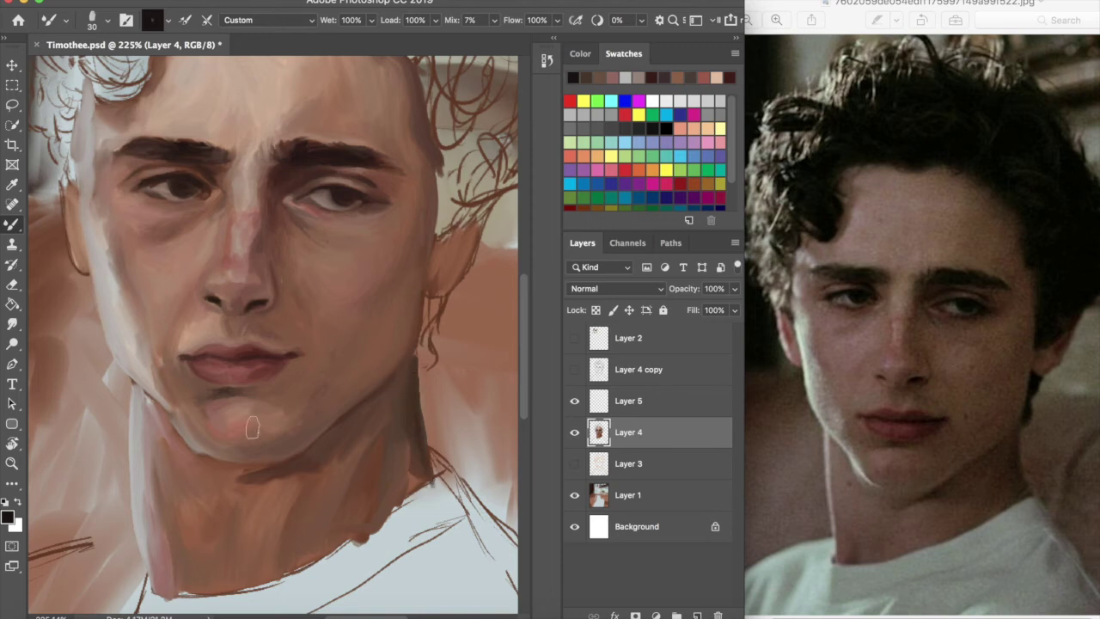
# Show only the Layer 2 colour palette over the background and add near-black and brown colour dabs to it
pyautogui.click(626, 78)
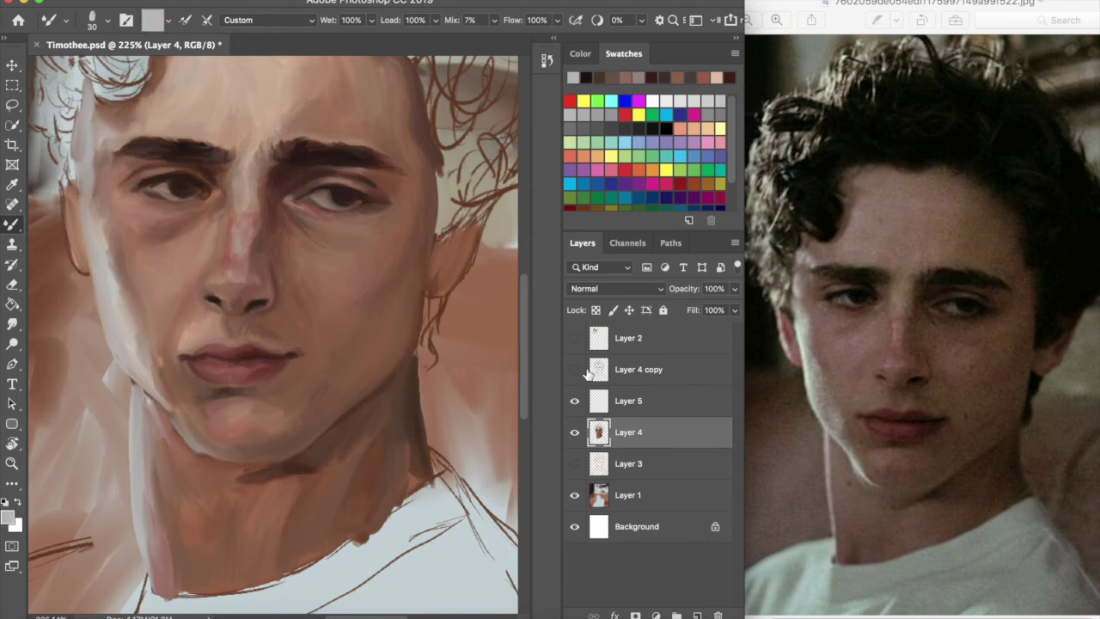
pyautogui.click(575, 432)
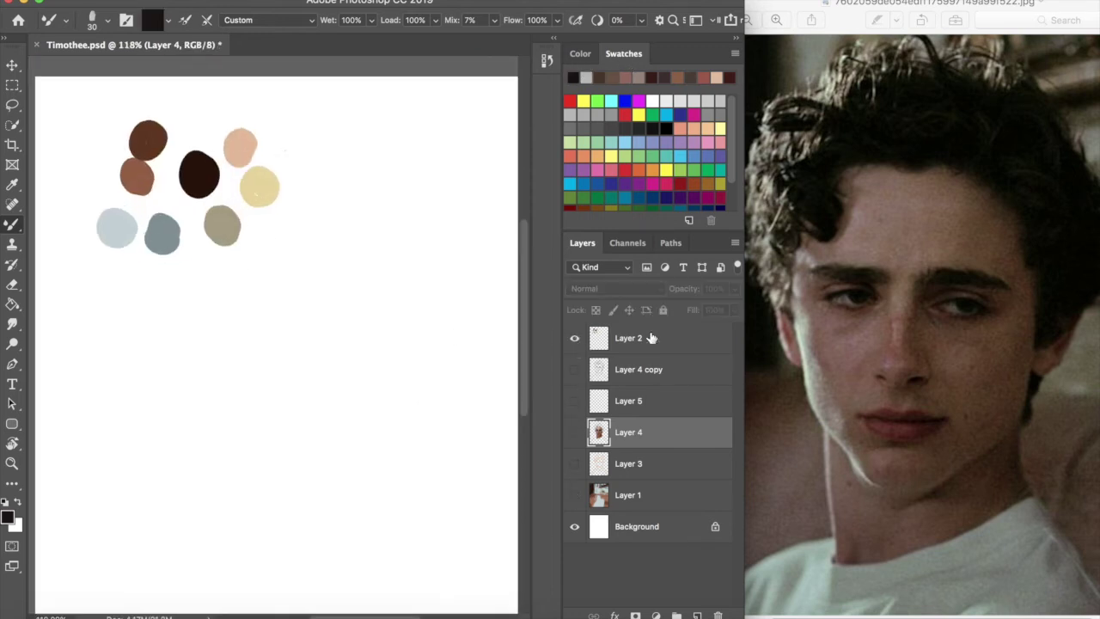
pyautogui.click(651, 336)
pyautogui.moveTo(305, 244); pyautogui.dragTo(306, 255)
pyautogui.click(601, 81)
pyautogui.moveTo(330, 210)
pyautogui.mouseDown()
pyautogui.moveTo(332, 223)
pyautogui.moveTo(372, 220)
pyautogui.moveTo(370, 208)
pyautogui.moveTo(440, 210)
pyautogui.mouseUp()
# Add more recently used skin tones to the Layer 2 palette, including dusty pink, red, orange-brown and dark reds
pyautogui.click(611, 77)
pyautogui.click(625, 77)
pyautogui.click(702, 77)
pyautogui.click(690, 78)
pyautogui.moveTo(371, 240)
pyautogui.mouseDown()
pyautogui.moveTo(344, 255)
pyautogui.moveTo(326, 279)
pyautogui.mouseUp()
pyautogui.click(705, 78)
pyautogui.click(704, 80)
pyautogui.click(698, 78)
pyautogui.moveTo(455, 174); pyautogui.dragTo(476, 206)
# Add a light grey dab to the palette and sample the pale blue-grey dab as the paint colour
pyautogui.click(729, 77)
pyautogui.click(715, 78)
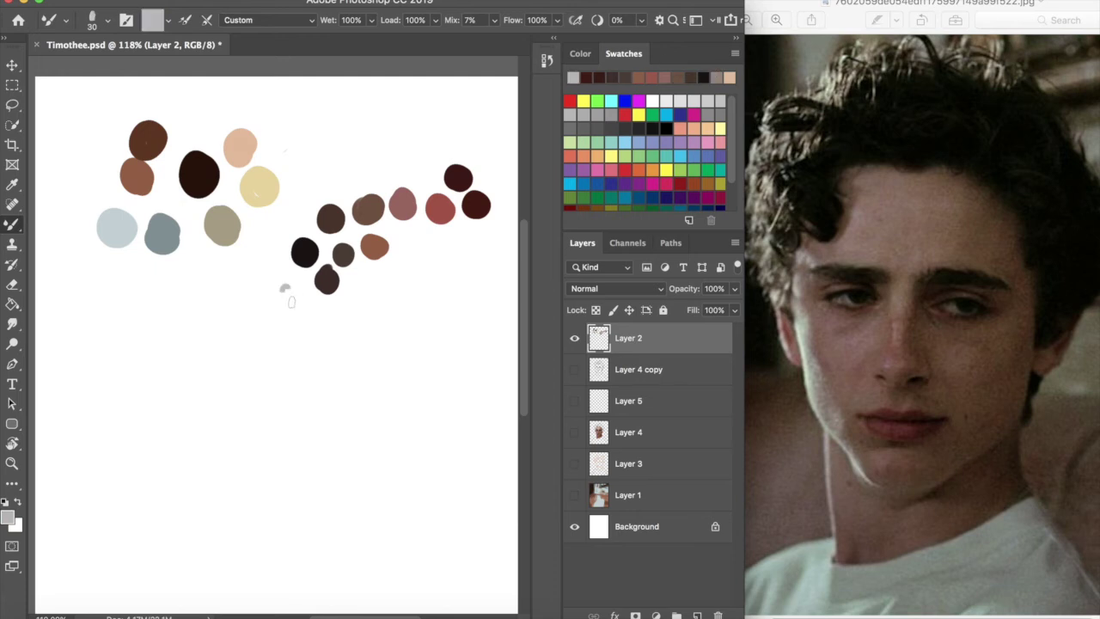
pyautogui.moveTo(284, 290); pyautogui.dragTo(289, 295)
pyautogui.keyDown('alt'); pyautogui.click(133, 235); pyautogui.keyUp('alt')
pyautogui.scroll(5, 133, 234)
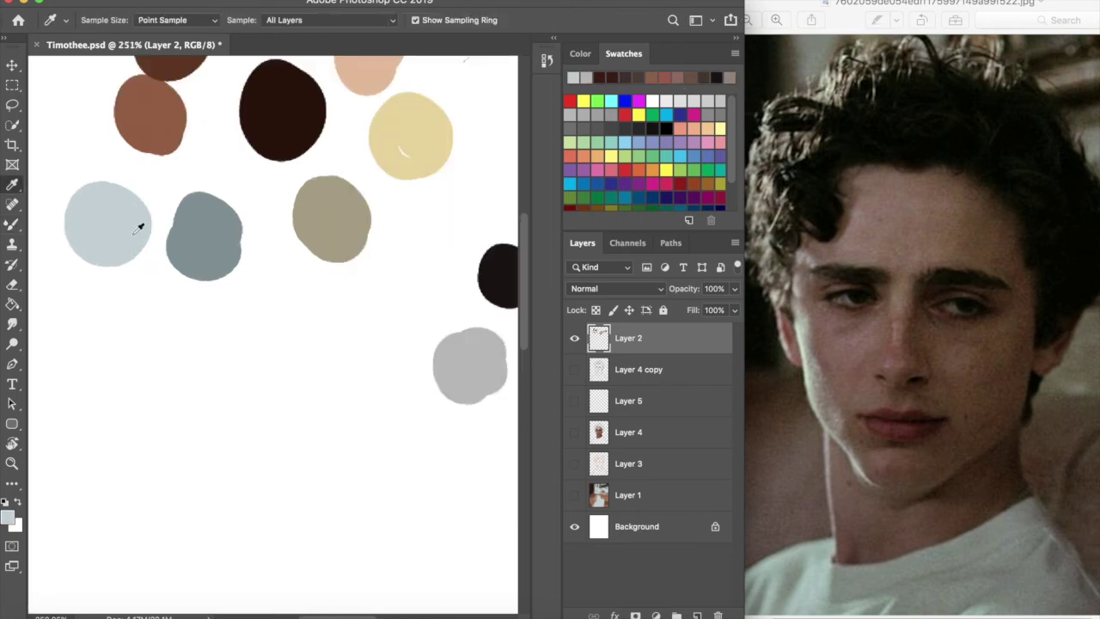
# Hide Layer 2, show Layer 4 and Layer 1 again, and make Layer 4 the active layer
pyautogui.click(574, 338)
pyautogui.click(574, 432)
pyautogui.scroll(-5, 513, 369)
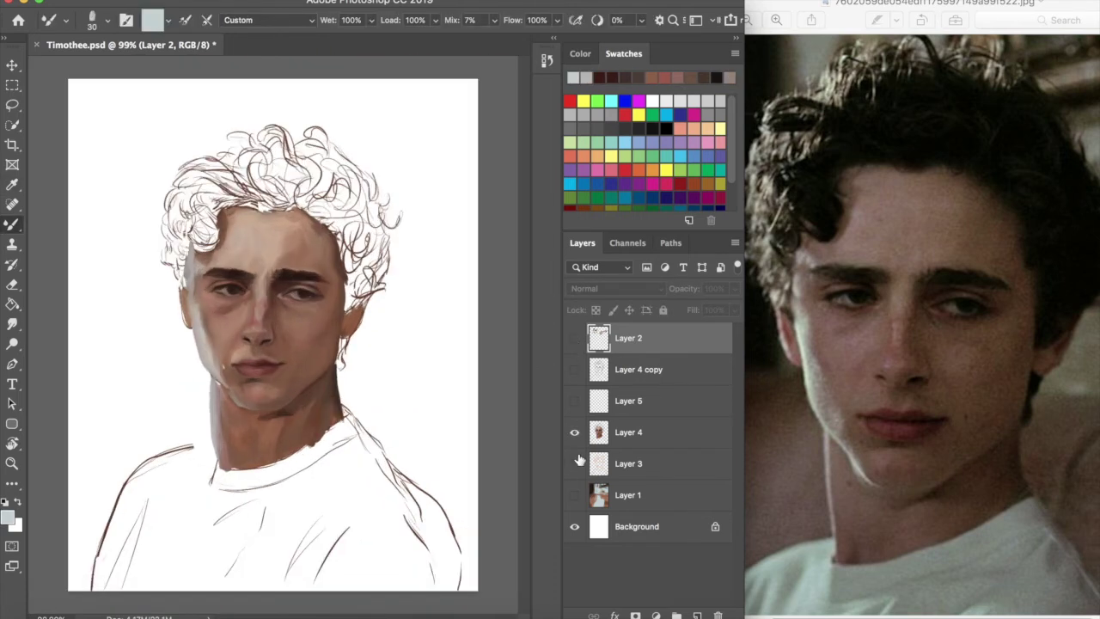
pyautogui.click(574, 494)
pyautogui.click(574, 492)
pyautogui.click(575, 494)
pyautogui.moveTo(240, 394); pyautogui.dragTo(499, 378)
pyautogui.click(629, 432)
# Brighten the rim light along the left cheek, jaw and neck with pale blue-grey strokes
pyautogui.moveTo(143, 293)
pyautogui.mouseDown()
pyautogui.moveTo(163, 359)
pyautogui.moveTo(221, 455)
pyautogui.mouseUp()
pyautogui.moveTo(142, 282); pyautogui.dragTo(147, 329)
pyautogui.moveTo(140, 230); pyautogui.dragTo(147, 296)
pyautogui.moveTo(129, 171); pyautogui.dragTo(161, 365)
pyautogui.scroll(-5, 526, 346)
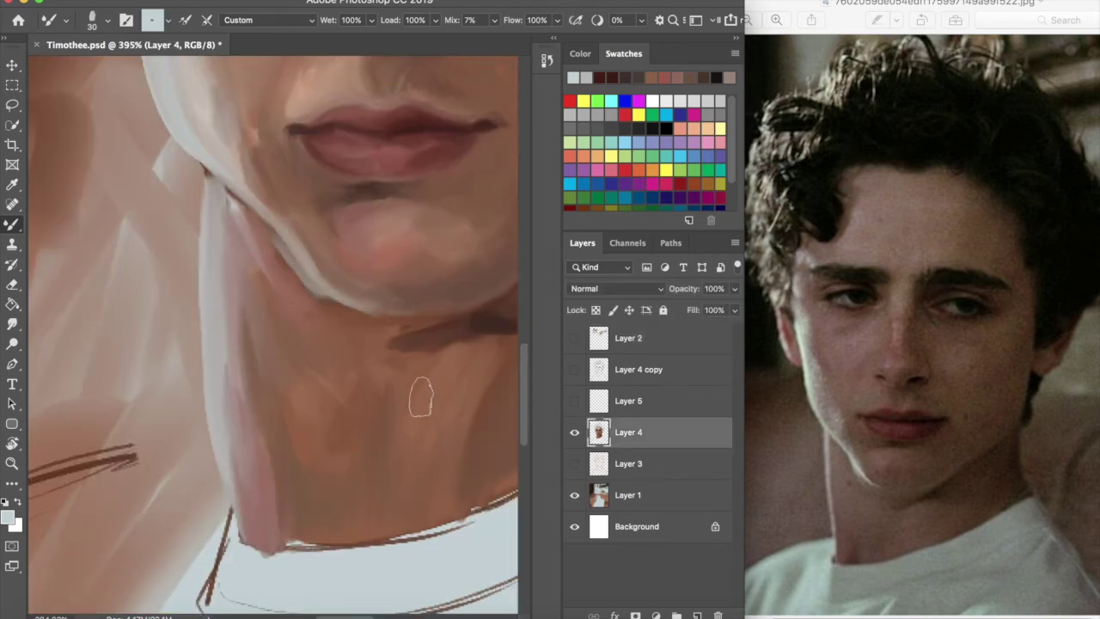
pyautogui.moveTo(422, 396); pyautogui.dragTo(207, 391)
pyautogui.moveTo(203, 272)
pyautogui.mouseDown()
pyautogui.moveTo(279, 270)
pyautogui.moveTo(374, 238)
pyautogui.mouseUp()
# Paint a broad dark grey-brown shadow over the right side of the neck, blending it down toward the collar
pyautogui.click(586, 78)
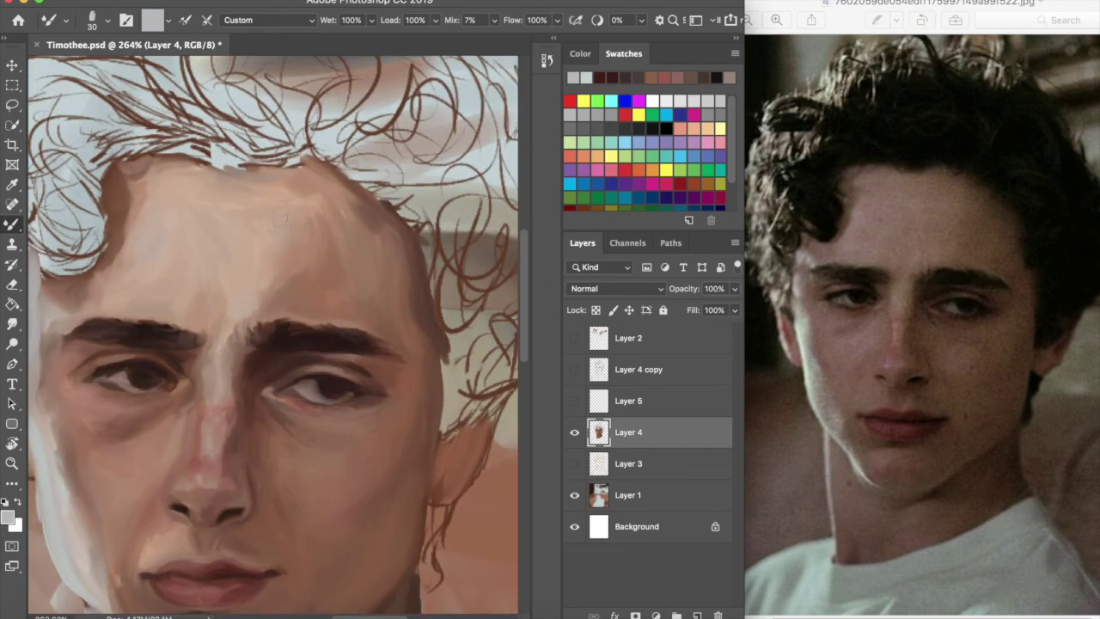
pyautogui.moveTo(525, 276); pyautogui.dragTo(517, 338)
pyautogui.click(639, 79)
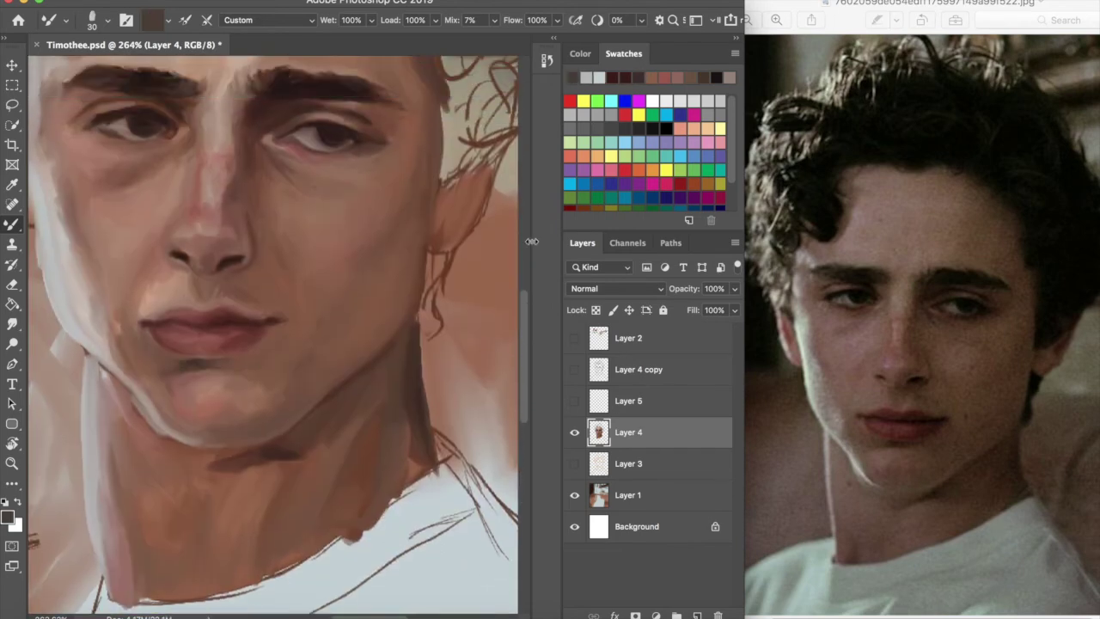
pyautogui.moveTo(337, 537); pyautogui.dragTo(277, 567)
pyautogui.moveTo(345, 505)
pyautogui.mouseDown()
pyautogui.moveTo(388, 404)
pyautogui.moveTo(352, 446)
pyautogui.moveTo(340, 517)
pyautogui.mouseUp()
pyautogui.click(646, 78)
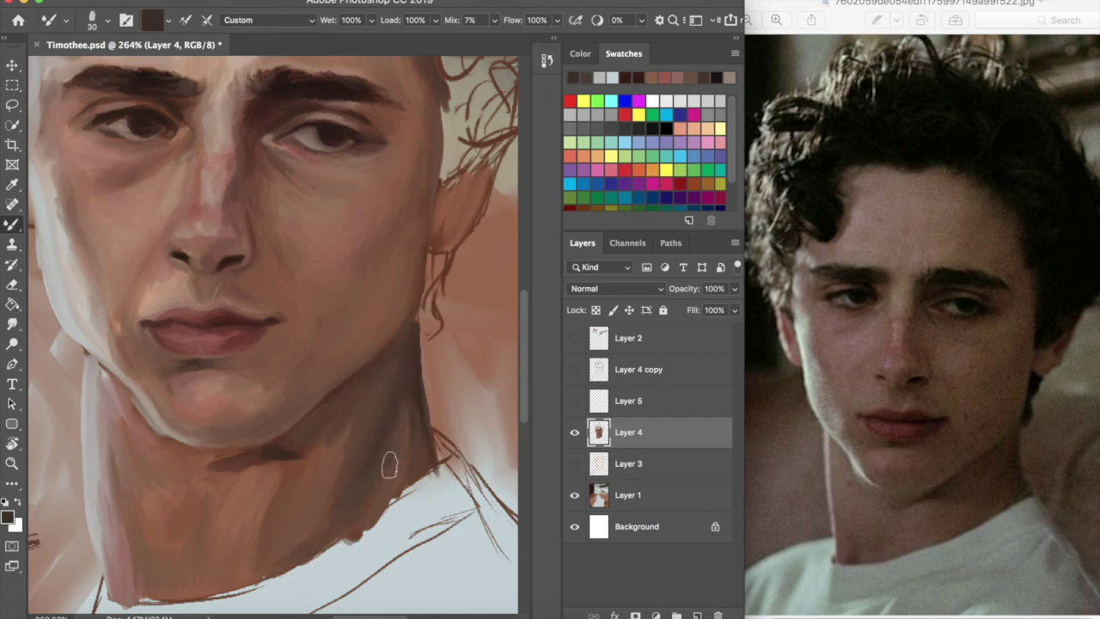
# Blend warm brown, muted red and dark brown strokes into the shadow on the right side of the neck
pyautogui.moveTo(417, 472)
pyautogui.mouseDown()
pyautogui.moveTo(388, 484)
pyautogui.moveTo(399, 483)
pyautogui.mouseUp()
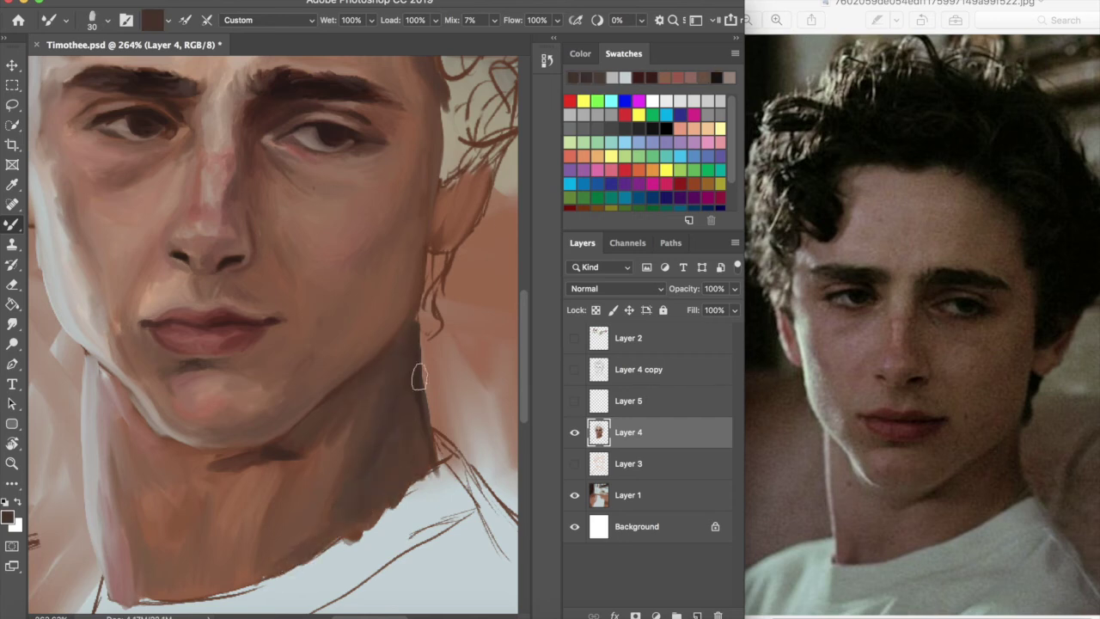
pyautogui.click(664, 77)
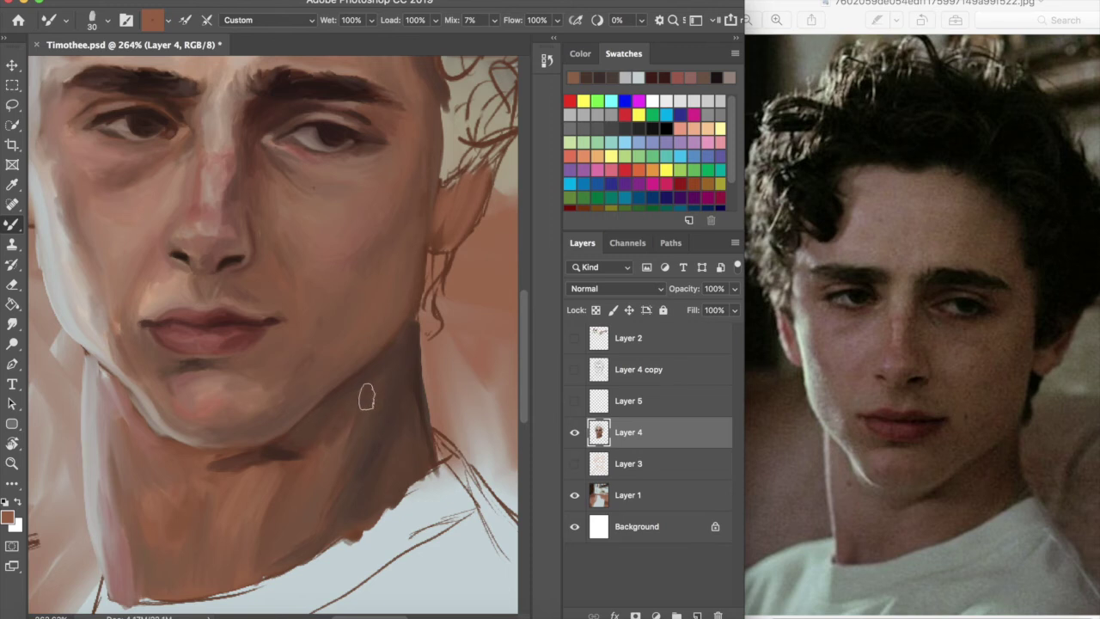
pyautogui.click(689, 77)
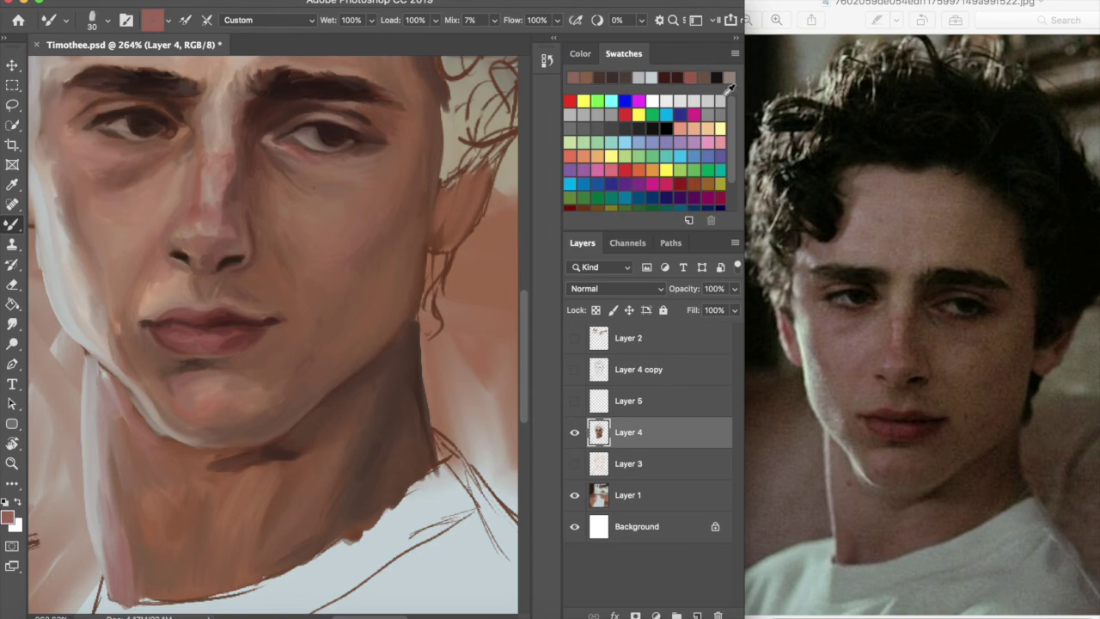
pyautogui.click(703, 78)
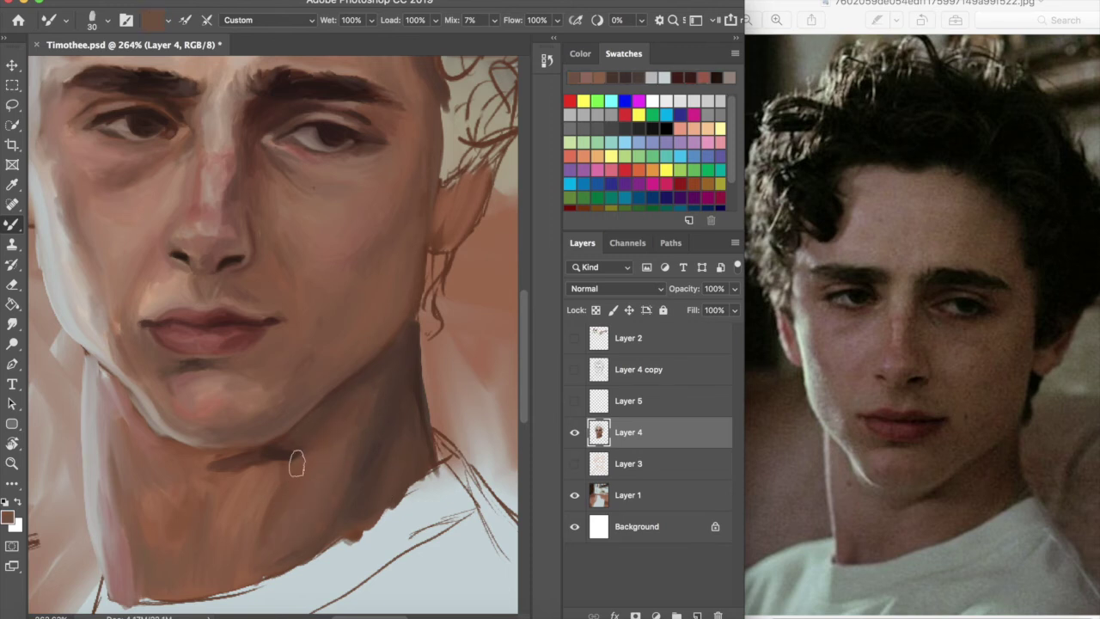
pyautogui.click(646, 77)
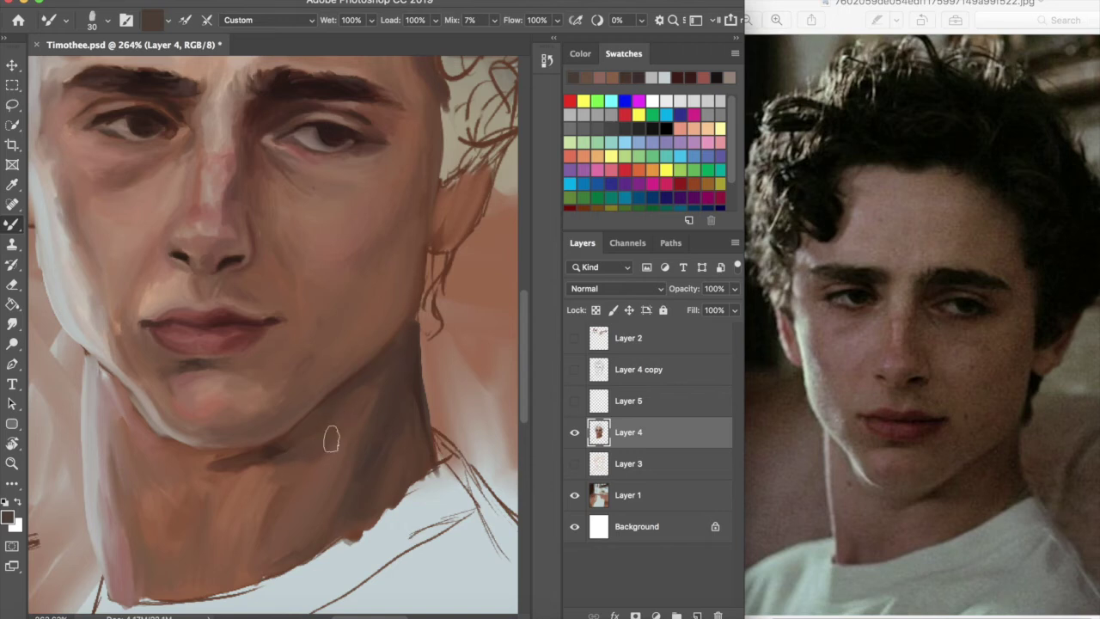
# Deepen the shadow directly beneath the chin and right jawline with dark red and grey-brown tones
pyautogui.keyDown('alt'); pyautogui.click(305, 440); pyautogui.keyUp('alt')
pyautogui.click(678, 78)
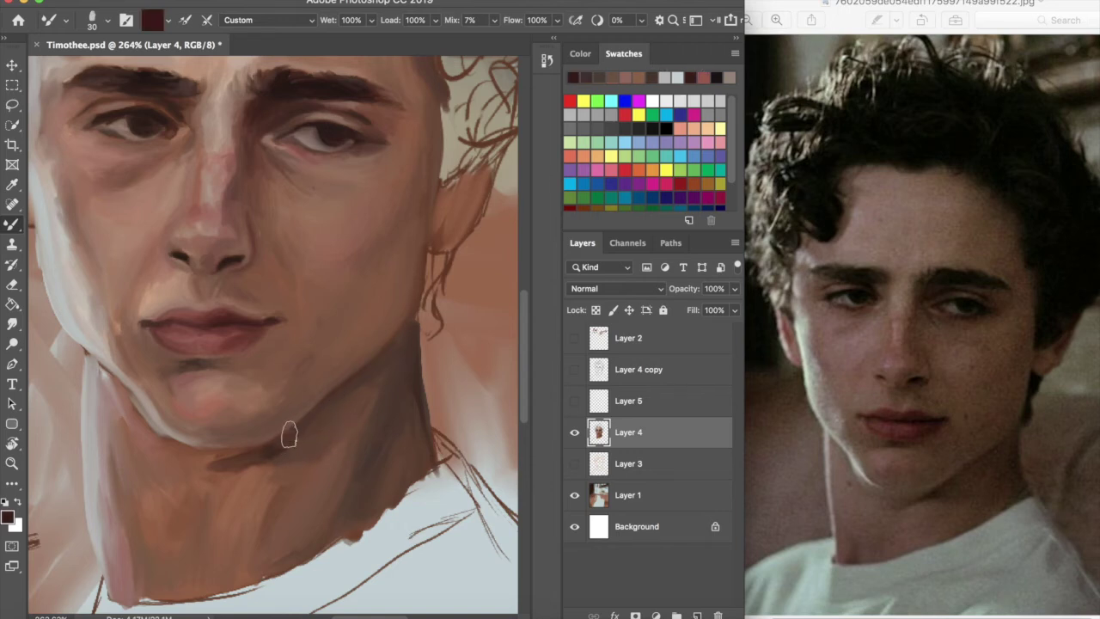
pyautogui.click(728, 77)
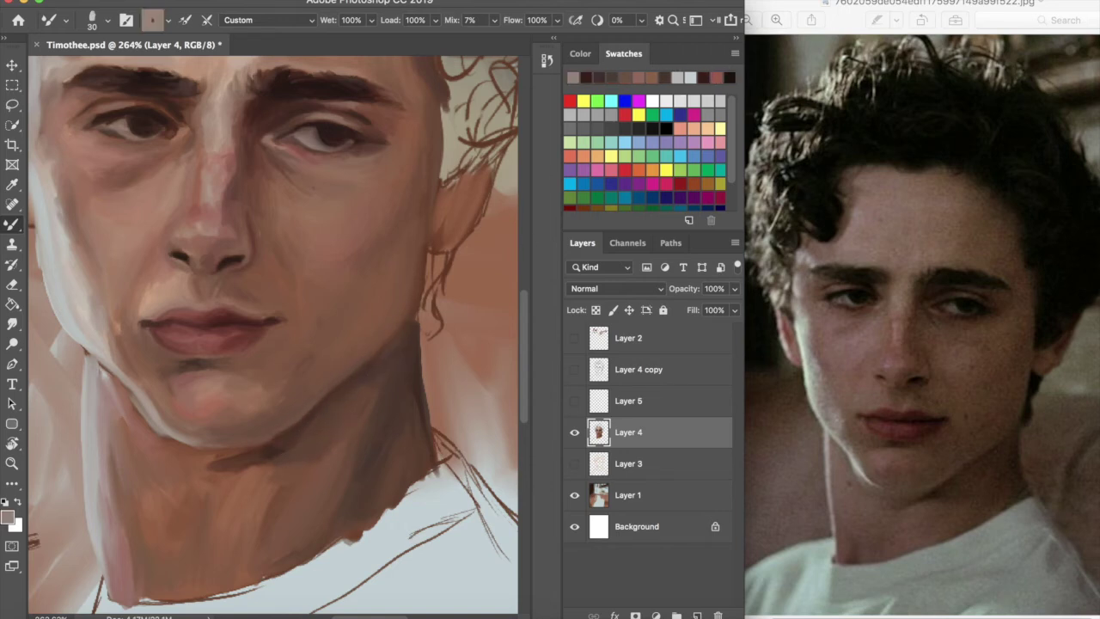
pyautogui.click(730, 76)
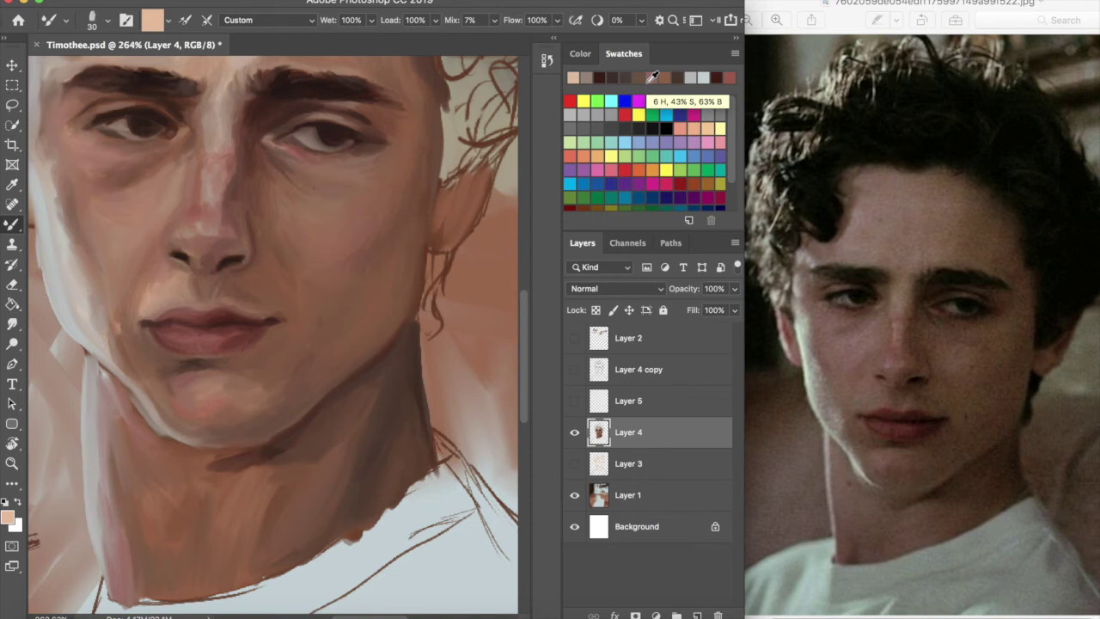
# Mix a near-black brown, set the brush size to 12 and paint the dark lock of hair below the right ear
pyautogui.click(580, 53)
pyautogui.click(634, 192)
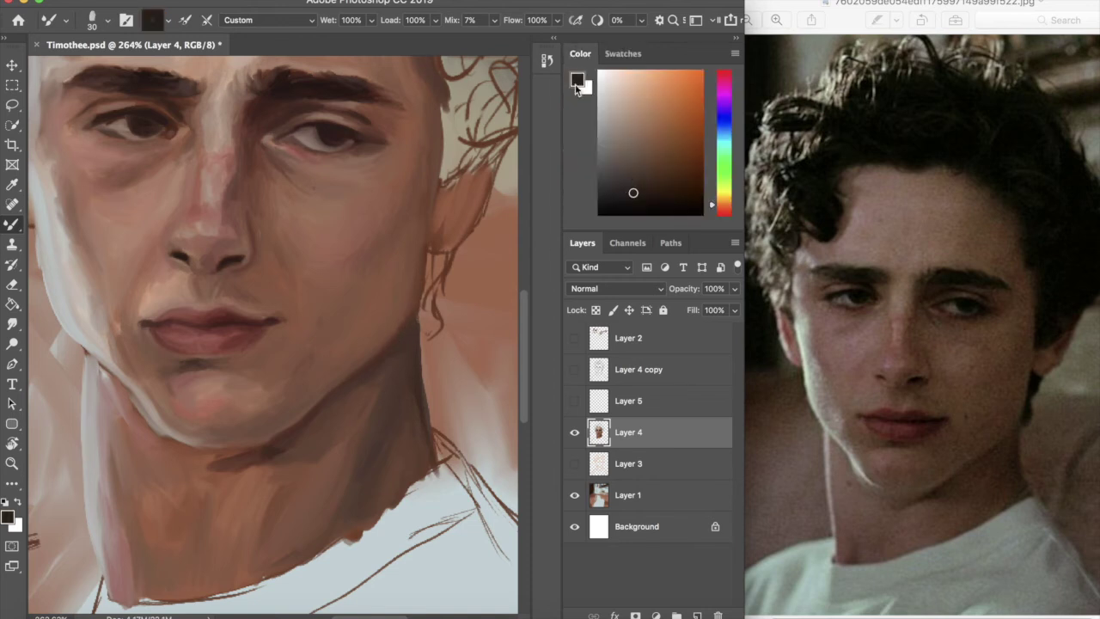
pyautogui.click(623, 53)
pyautogui.click(108, 20)
pyautogui.moveTo(96, 67); pyautogui.dragTo(82, 67)
pyautogui.click(396, 340)
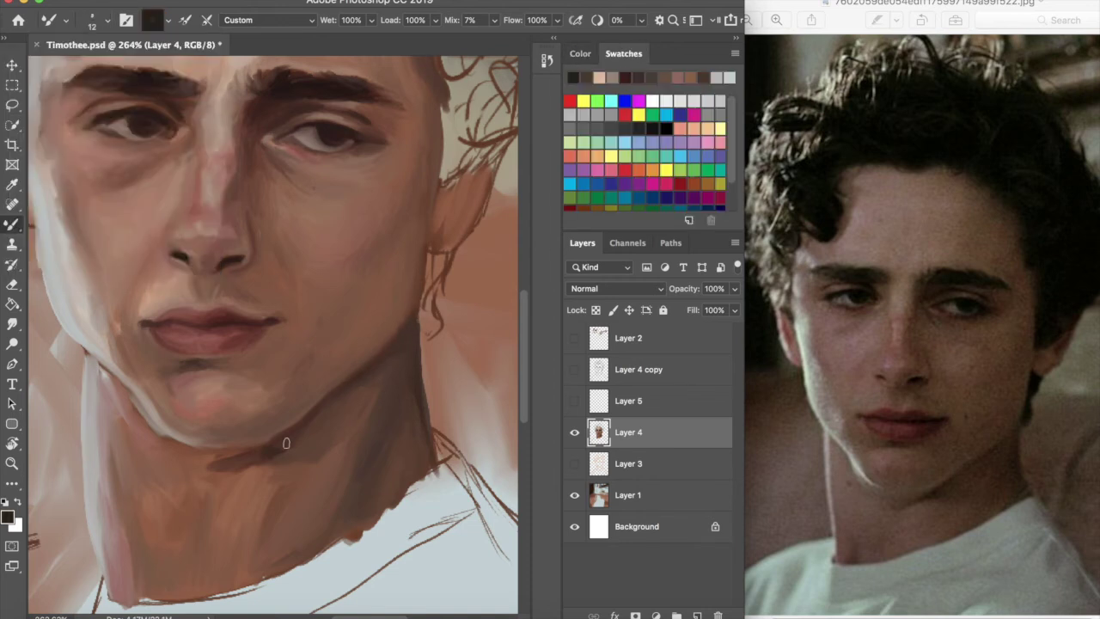
pyautogui.moveTo(432, 244)
pyautogui.mouseDown()
pyautogui.moveTo(446, 269)
pyautogui.moveTo(433, 252)
pyautogui.moveTo(434, 329)
pyautogui.mouseUp()
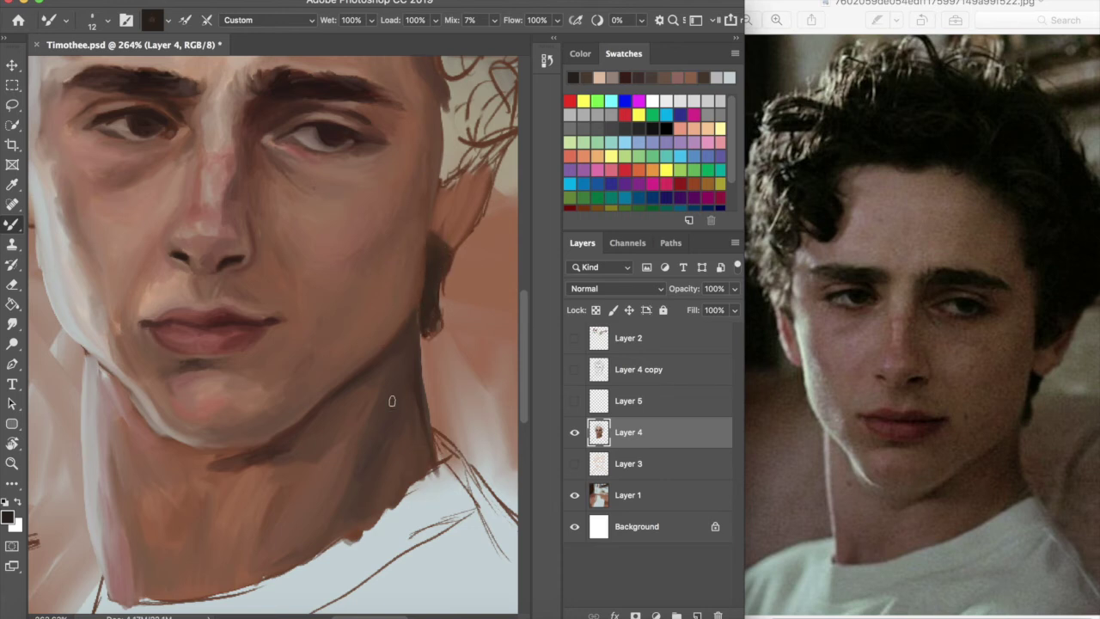
# Reduce the brush size to 7 and sharpen the left eye's upper lash line and outer corner with near-black
pyautogui.click(670, 97)
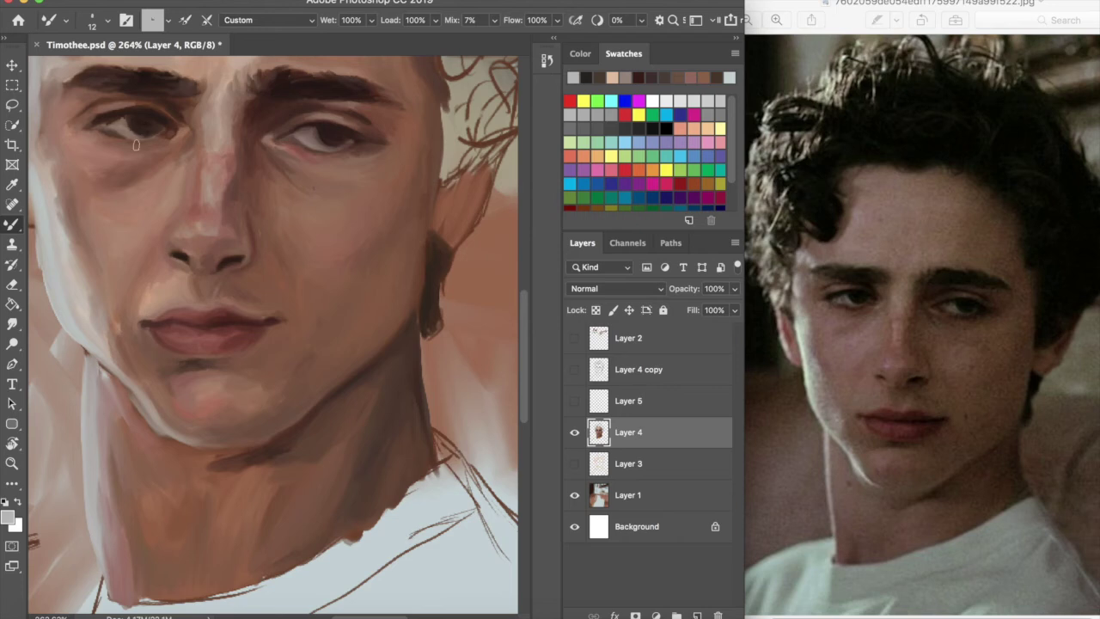
pyautogui.click(587, 78)
pyautogui.click(107, 20)
pyautogui.doubleClick(102, 137)
pyautogui.scroll(4, 99, 136)
pyautogui.scroll(5, 200, 293)
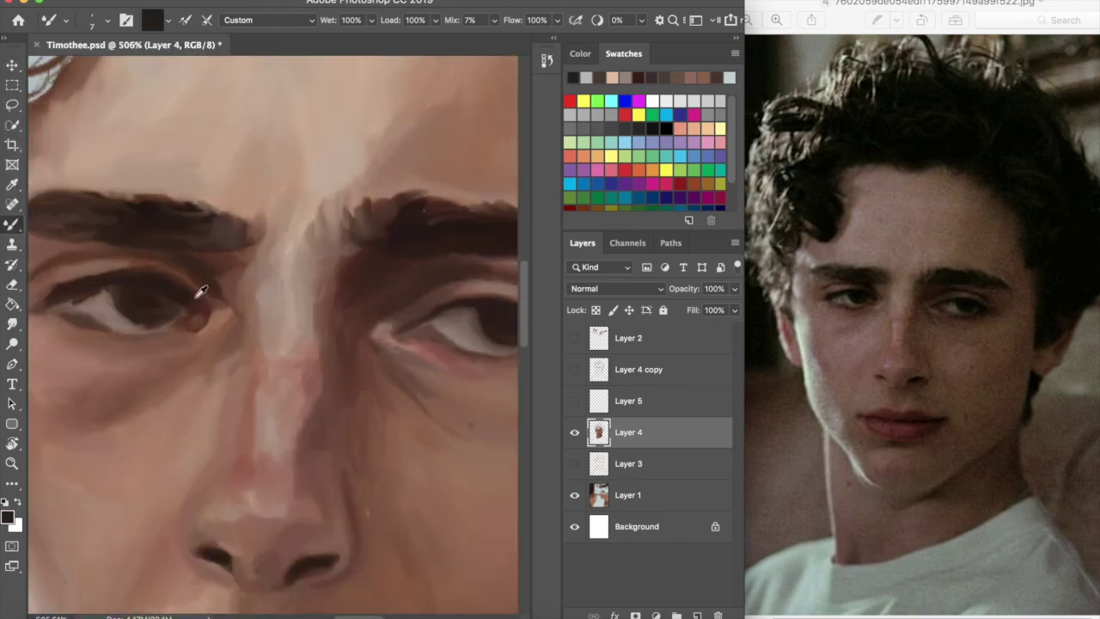
pyautogui.hscroll(-5, 189, 279)
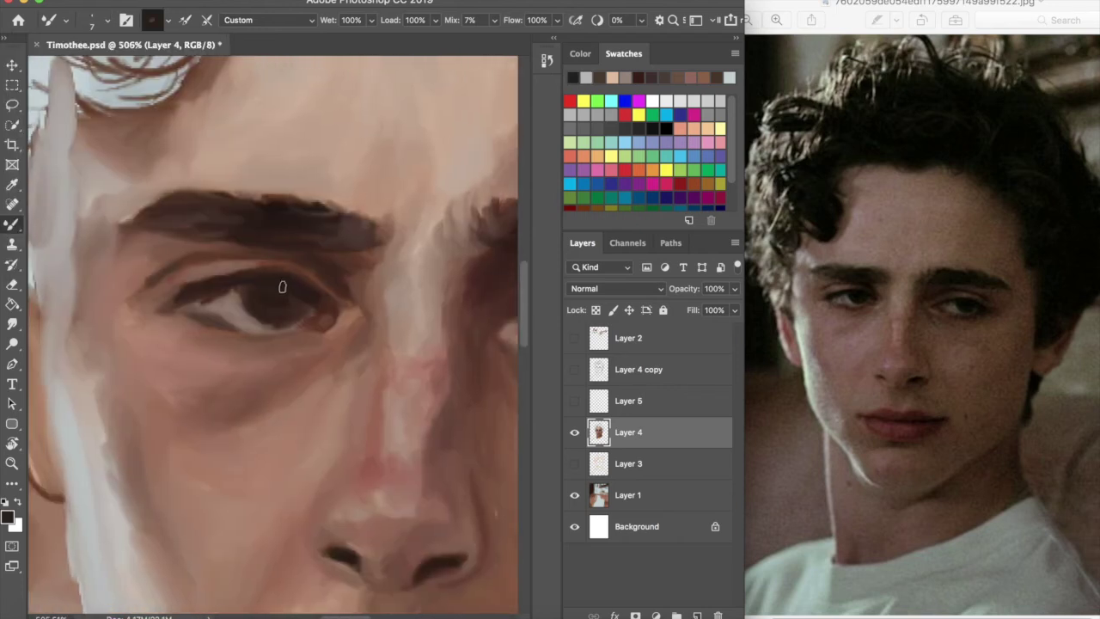
pyautogui.moveTo(184, 293)
pyautogui.mouseDown()
pyautogui.moveTo(156, 308)
pyautogui.moveTo(204, 306)
pyautogui.mouseUp()
# Refine the left eye's inner corner and lid with brown, dark red and dark grey-brown, undoing the stray scribble on the cheek
pyautogui.click(704, 78)
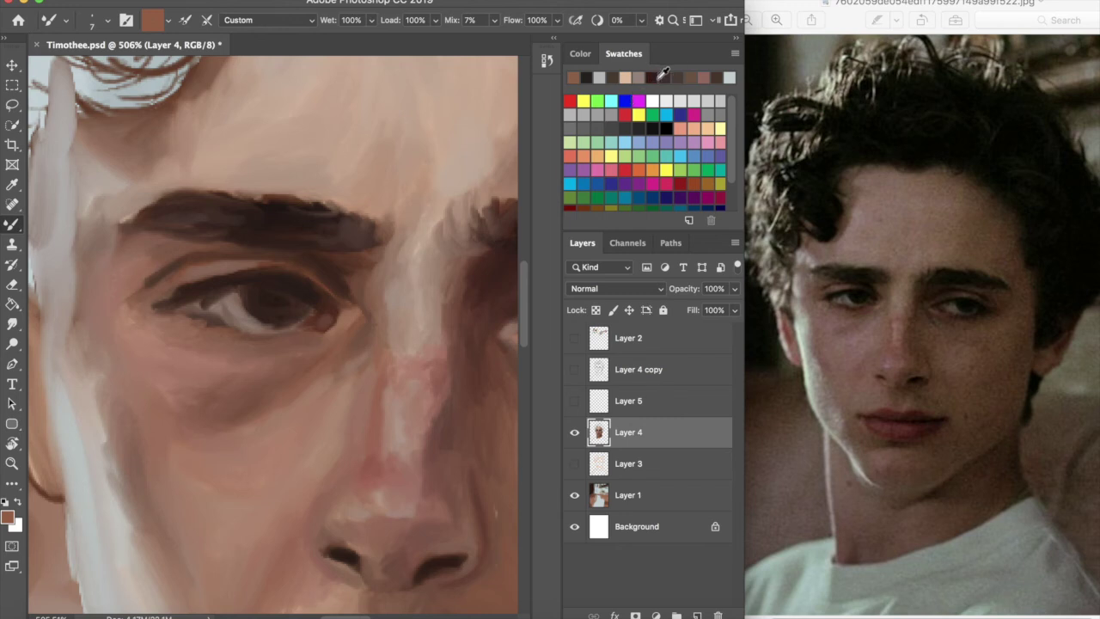
pyautogui.click(664, 77)
pyautogui.moveTo(318, 323); pyautogui.dragTo(346, 315)
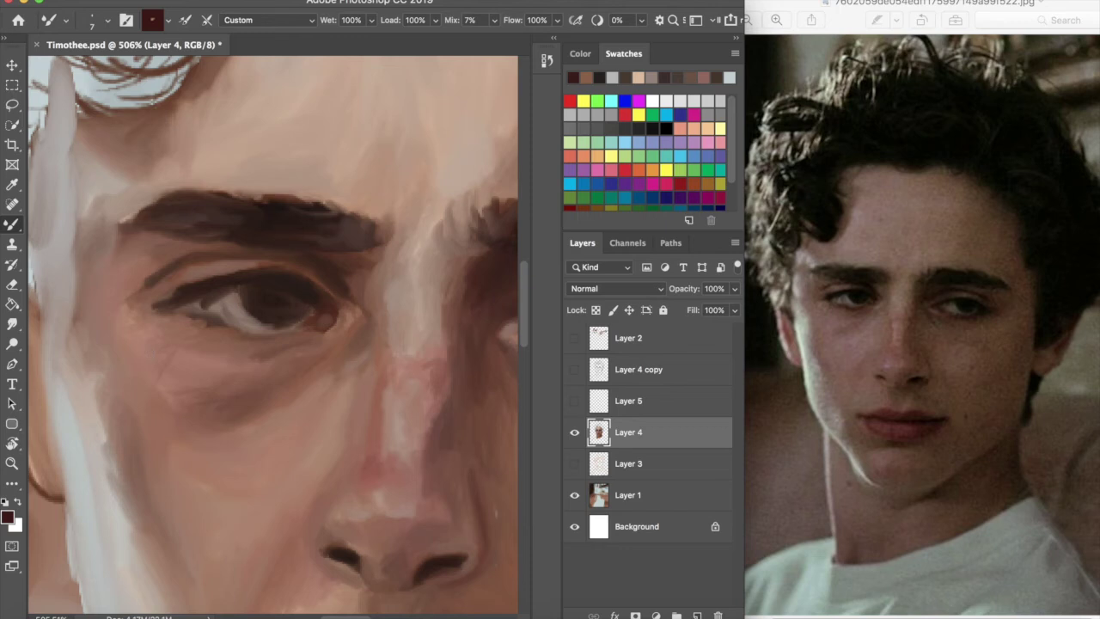
pyautogui.click(709, 77)
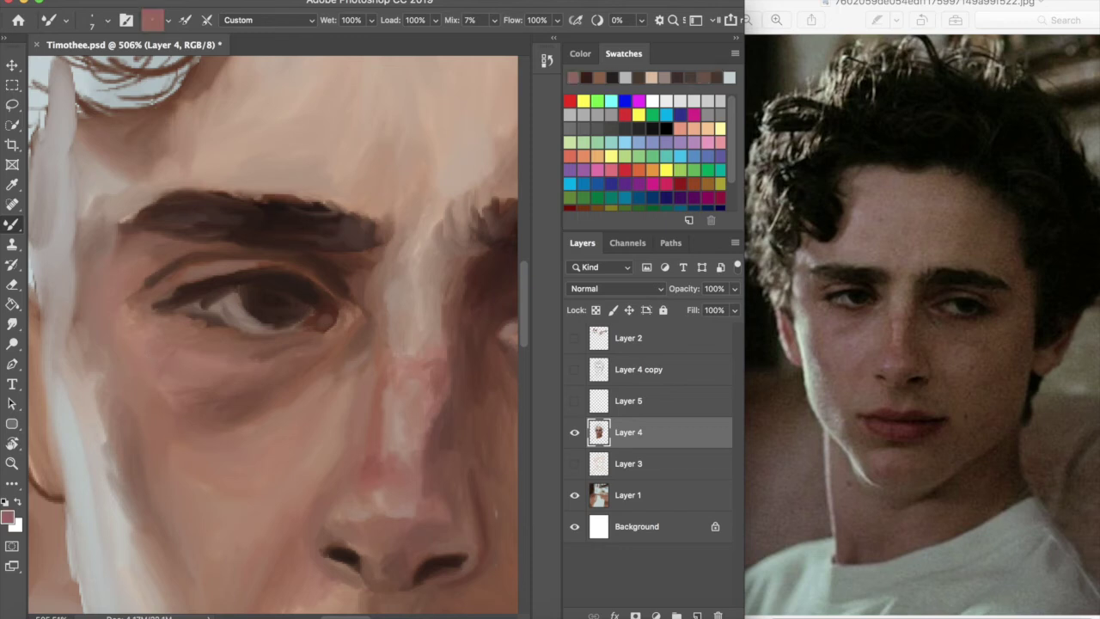
pyautogui.click(601, 78)
pyautogui.click(646, 78)
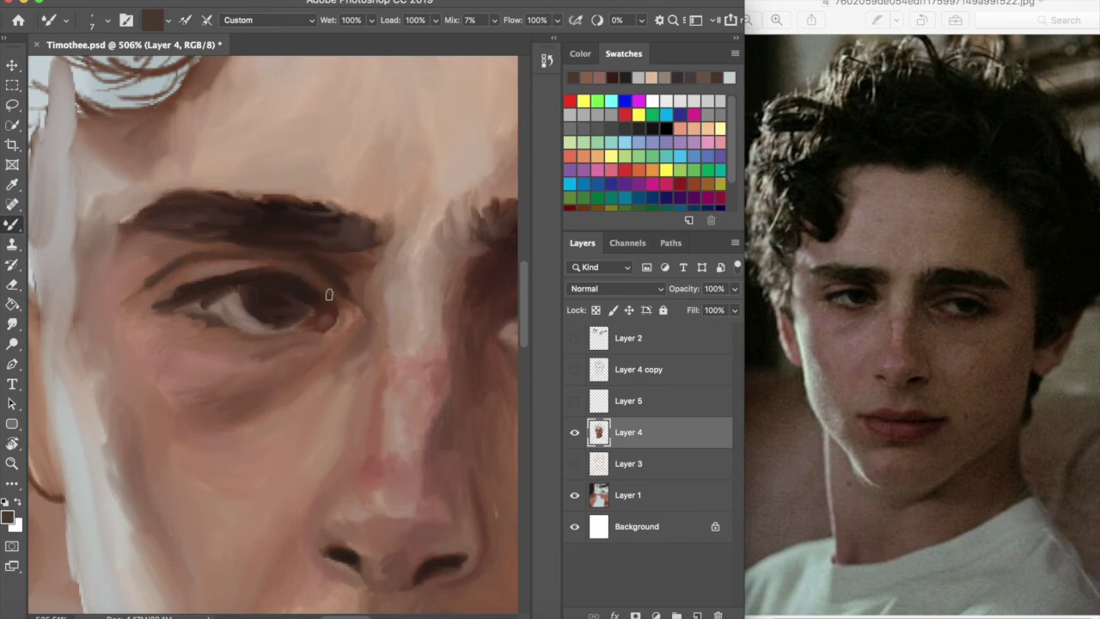
pyautogui.click(625, 78)
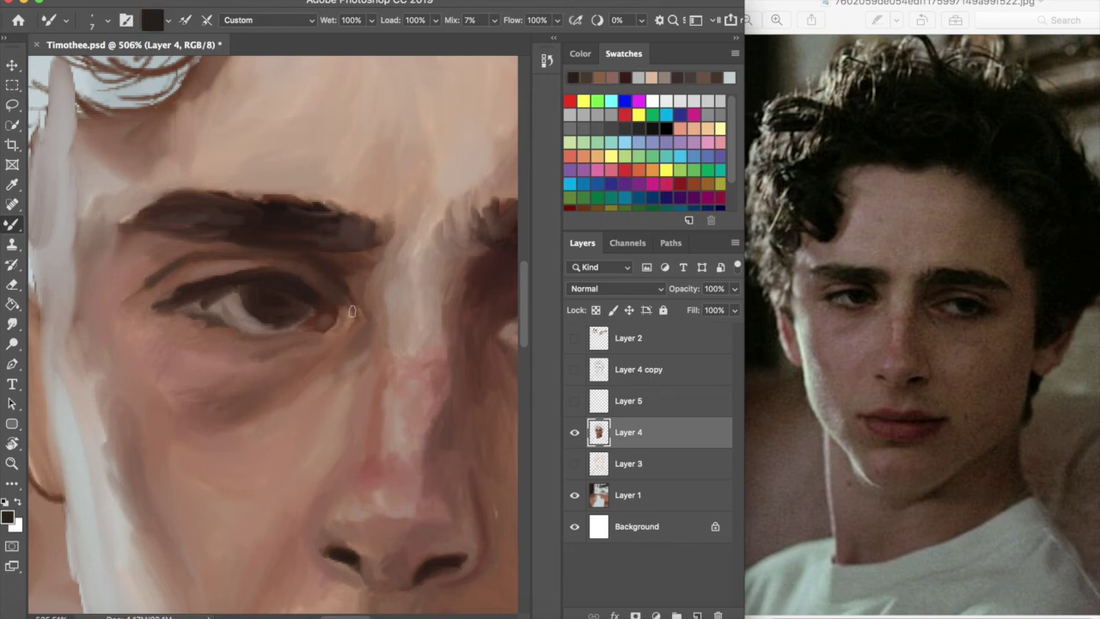
pyautogui.moveTo(193, 430)
pyautogui.mouseDown()
pyautogui.moveTo(229, 400)
pyautogui.moveTo(230, 500)
pyautogui.mouseUp()
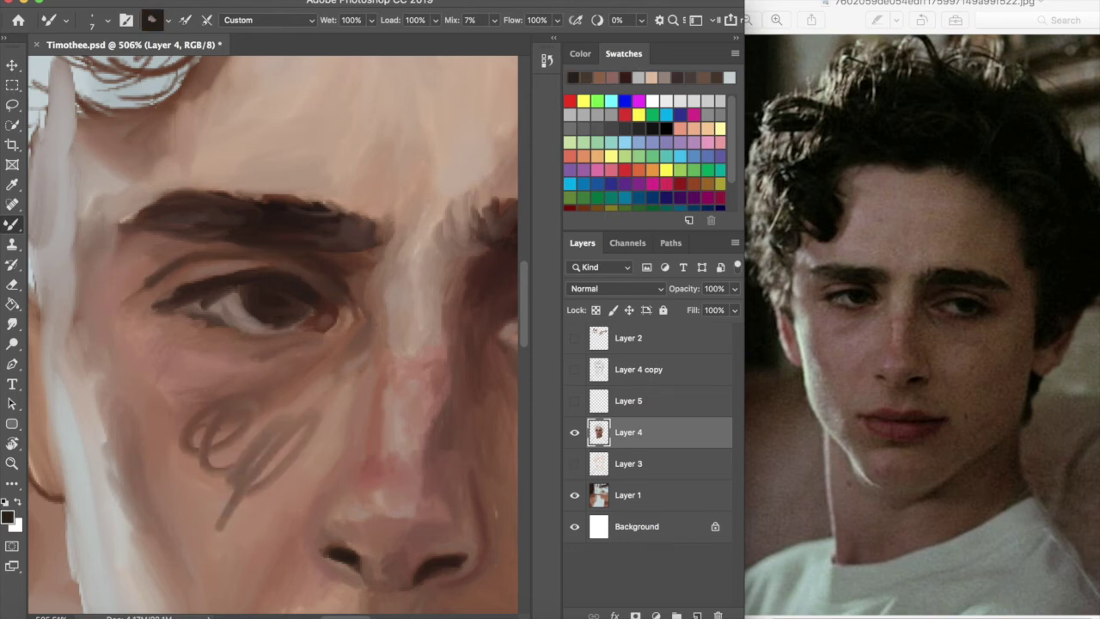
pyautogui.press('super+z')
# Mix a deeper near-black brown and darken the left eye's upper lash line
pyautogui.scroll(-10, 236, 245)
pyautogui.scroll(4, 237, 245)
pyautogui.scroll(5, 315, 387)
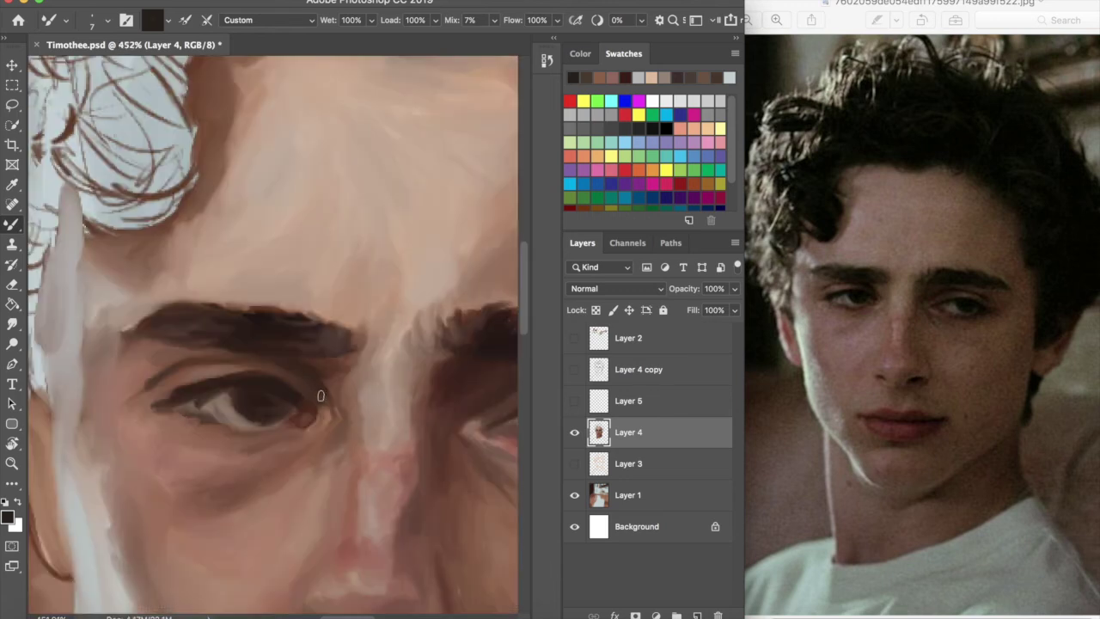
pyautogui.click(581, 53)
pyautogui.moveTo(629, 196); pyautogui.dragTo(690, 201)
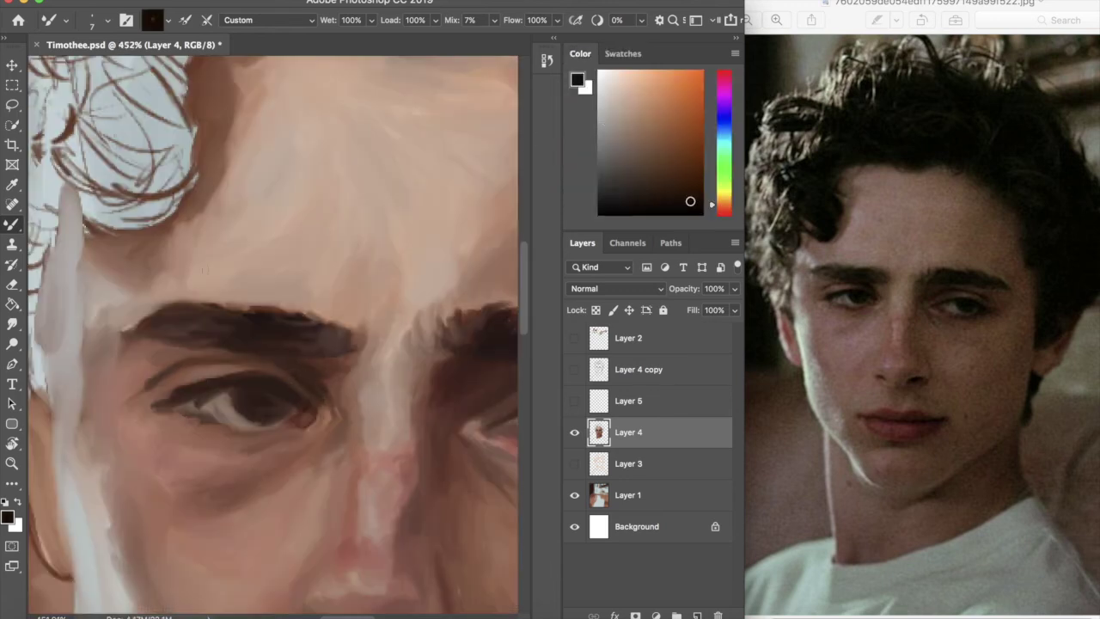
pyautogui.moveTo(245, 382); pyautogui.dragTo(126, 389)
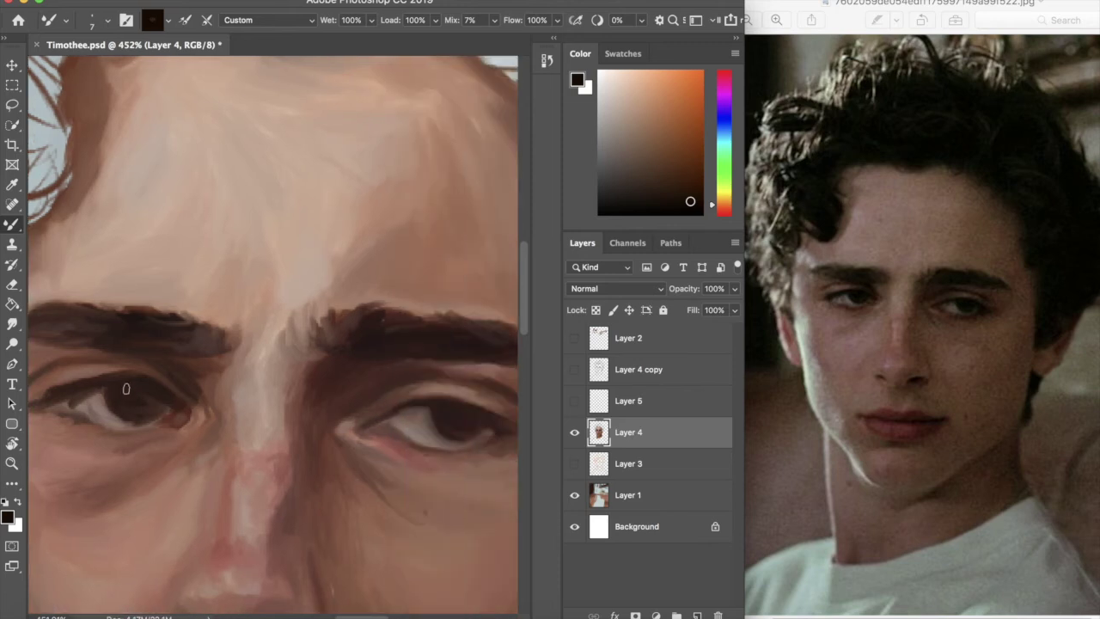
# Darken the left eye's iris and define its lower lid with dark red and near-black paint
pyautogui.click(624, 53)
pyautogui.click(600, 78)
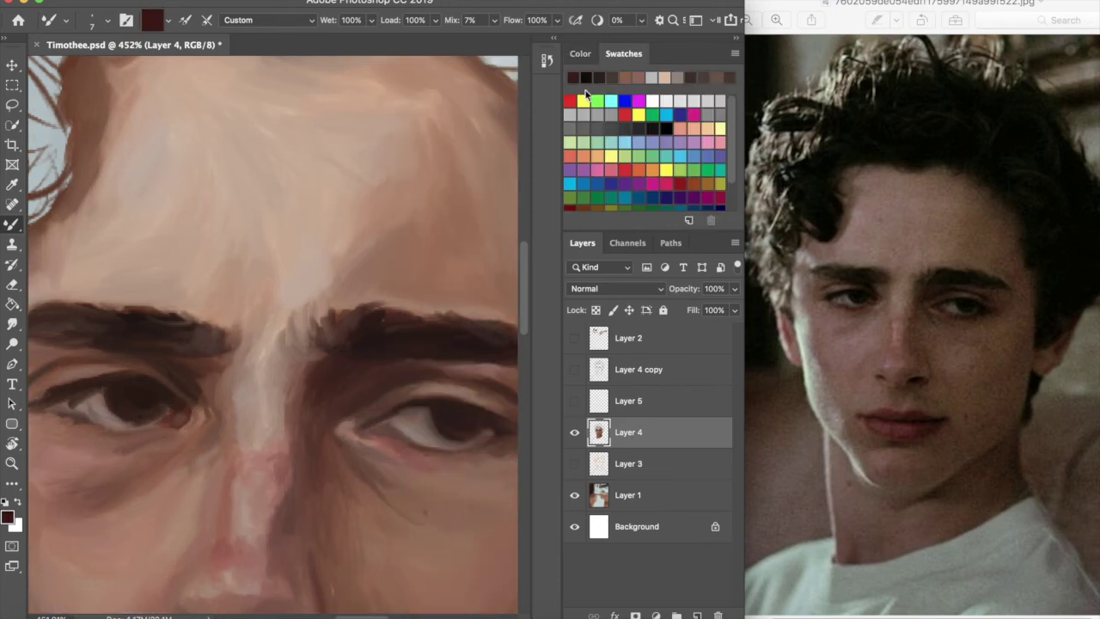
pyautogui.click(587, 77)
pyautogui.moveTo(89, 426); pyautogui.dragTo(155, 426)
# Lighten the whites of the eyes with light grey and touch up the left eyelid with grey-brown and near-black
pyautogui.click(652, 79)
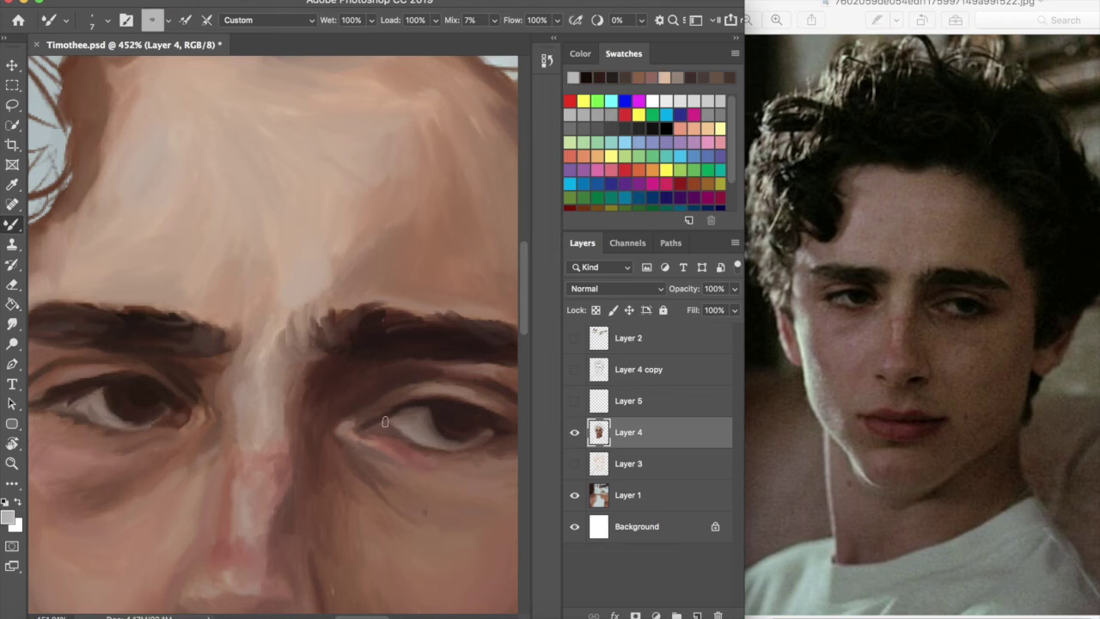
pyautogui.moveTo(419, 422); pyautogui.dragTo(429, 439)
pyautogui.hscroll(-3, 350, 608)
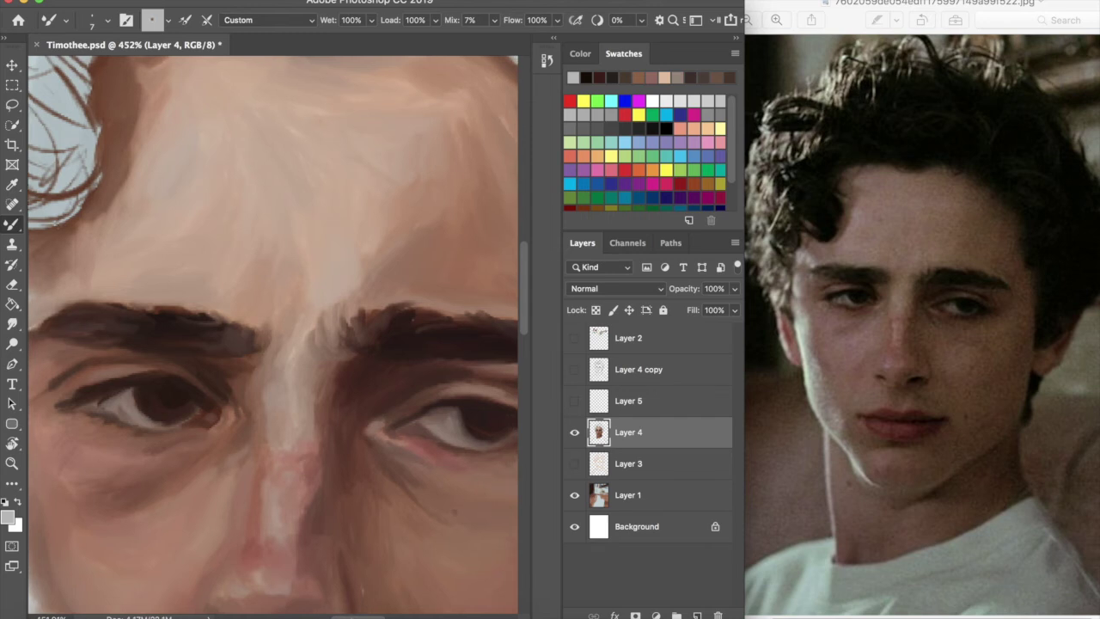
pyautogui.keyDown('alt'); pyautogui.click(75, 415); pyautogui.keyUp('alt')
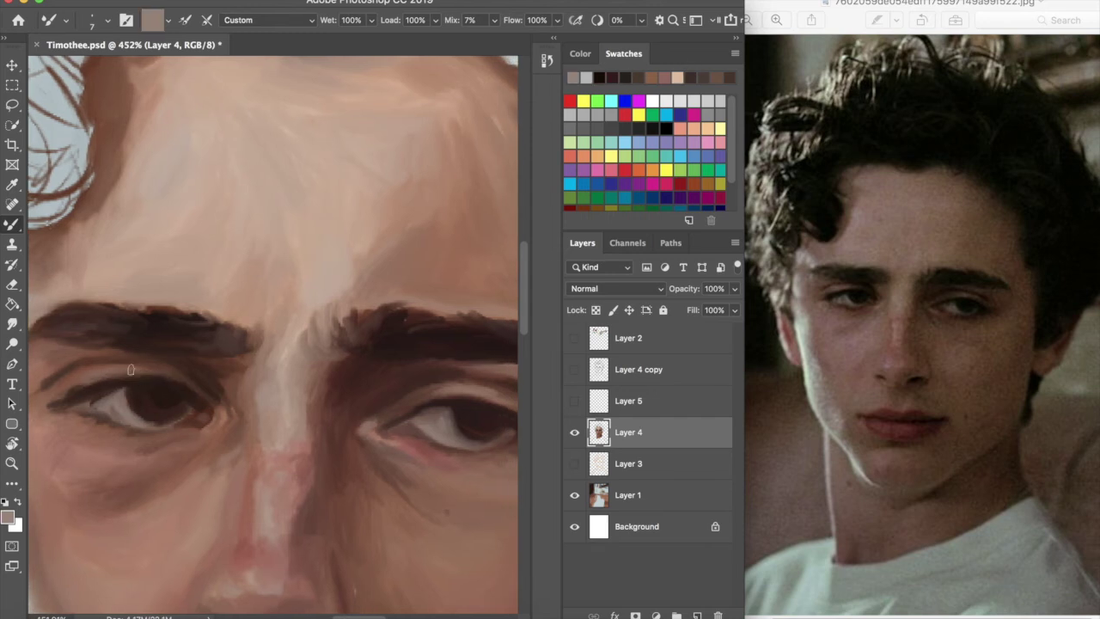
pyautogui.click(608, 75)
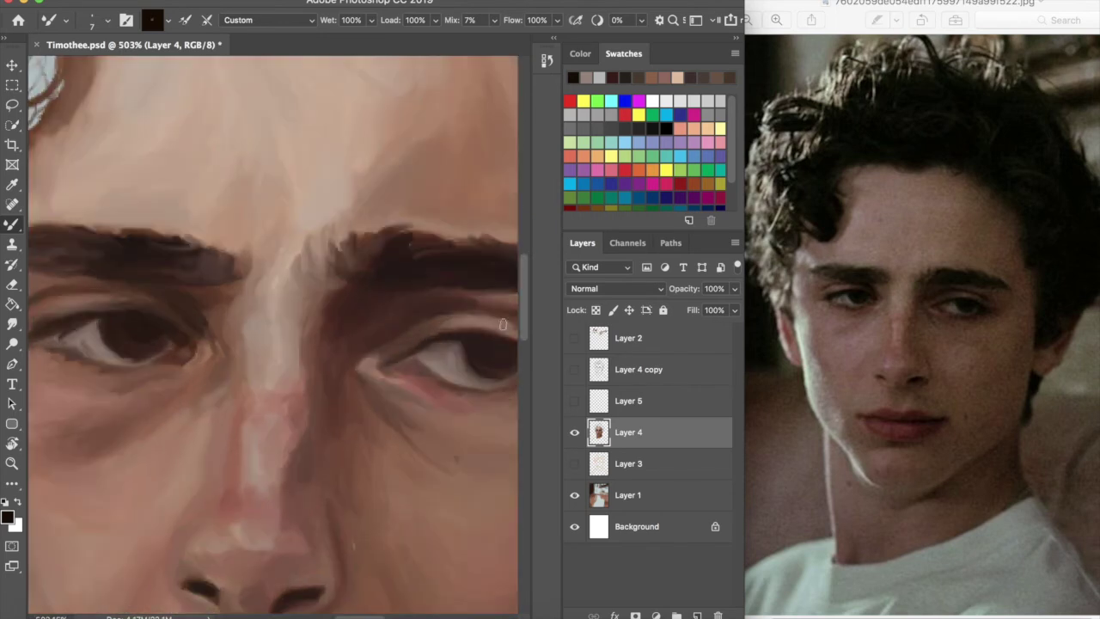
# Blend muted red, grey-brown and reddish-brown strokes into the nose tip and the skin under the left eye
pyautogui.scroll(-5, 503, 324)
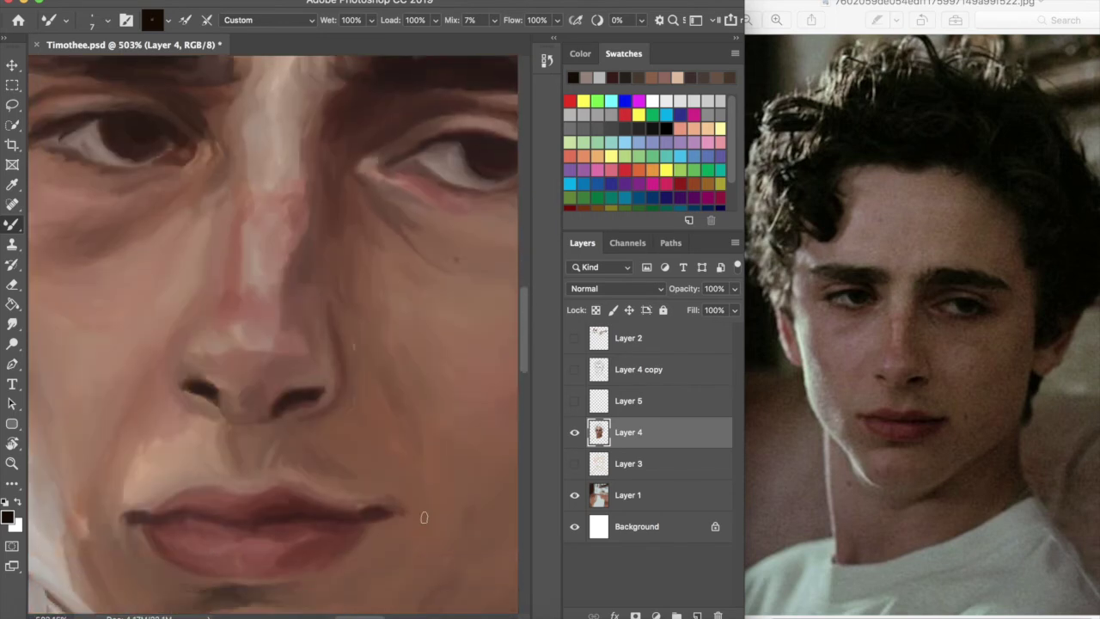
pyautogui.hscroll(-3, 421, 518)
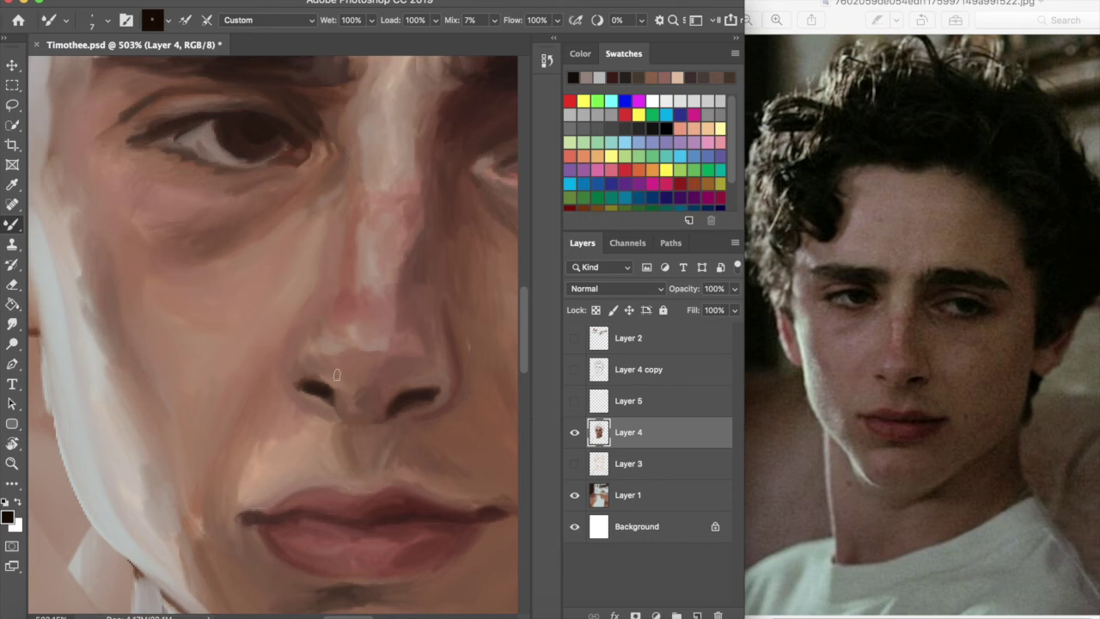
pyautogui.click(665, 71)
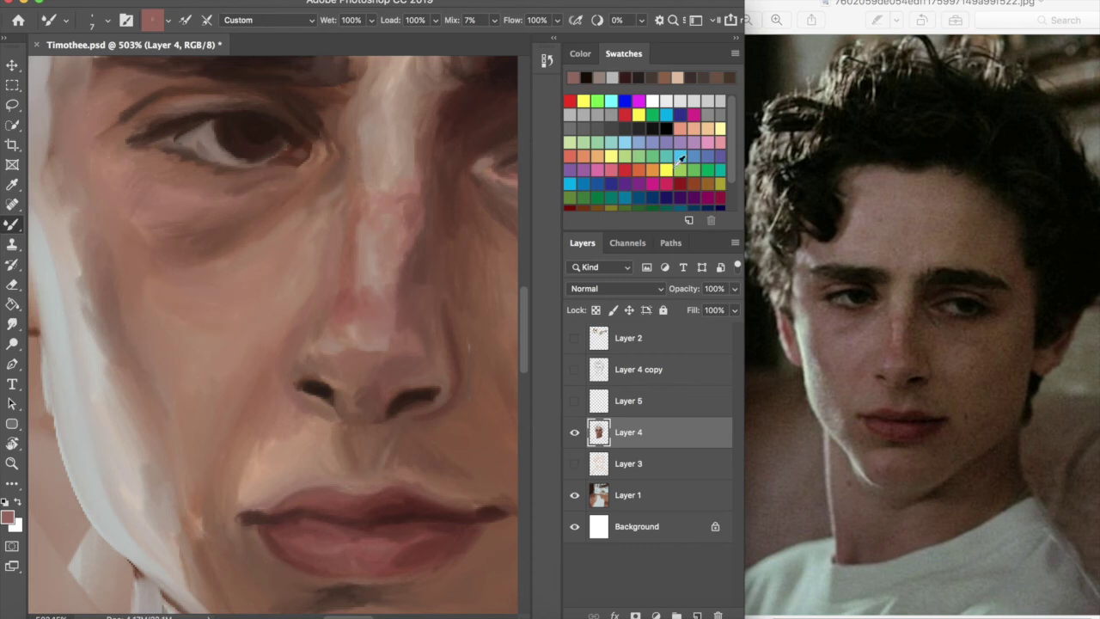
pyautogui.click(600, 77)
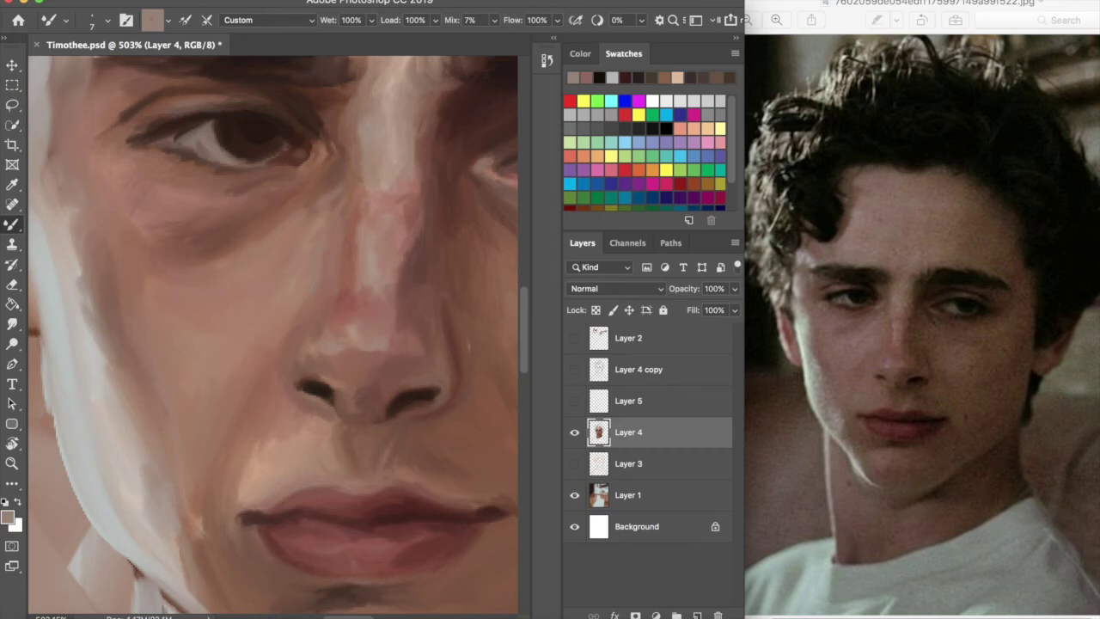
pyautogui.keyDown('alt'); pyautogui.click(467, 182); pyautogui.keyUp('alt')
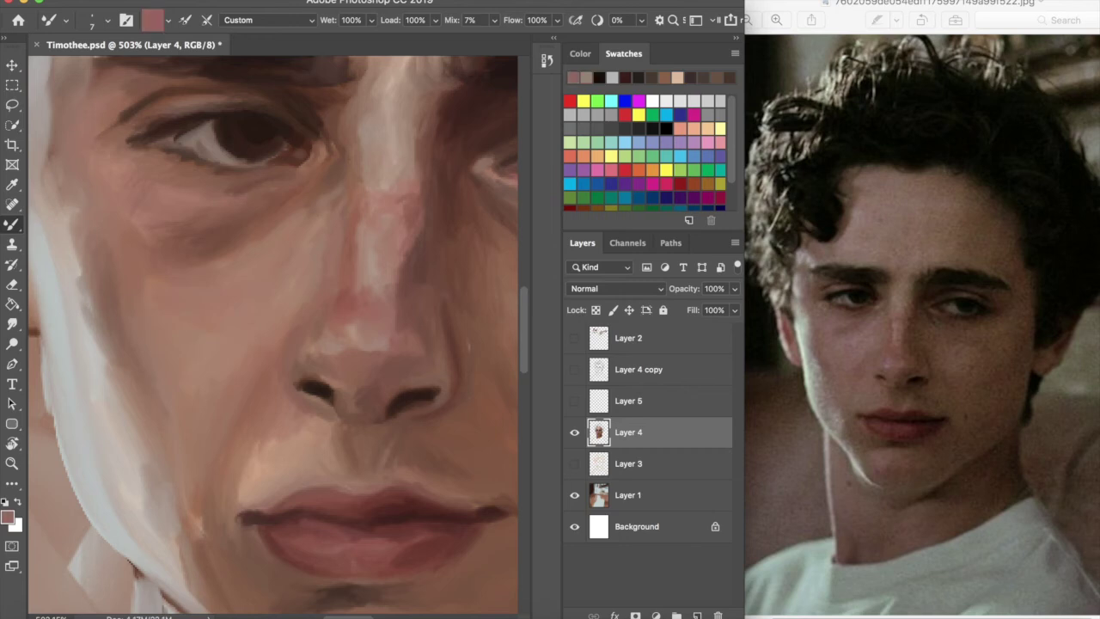
pyautogui.scroll(3, 416, 309)
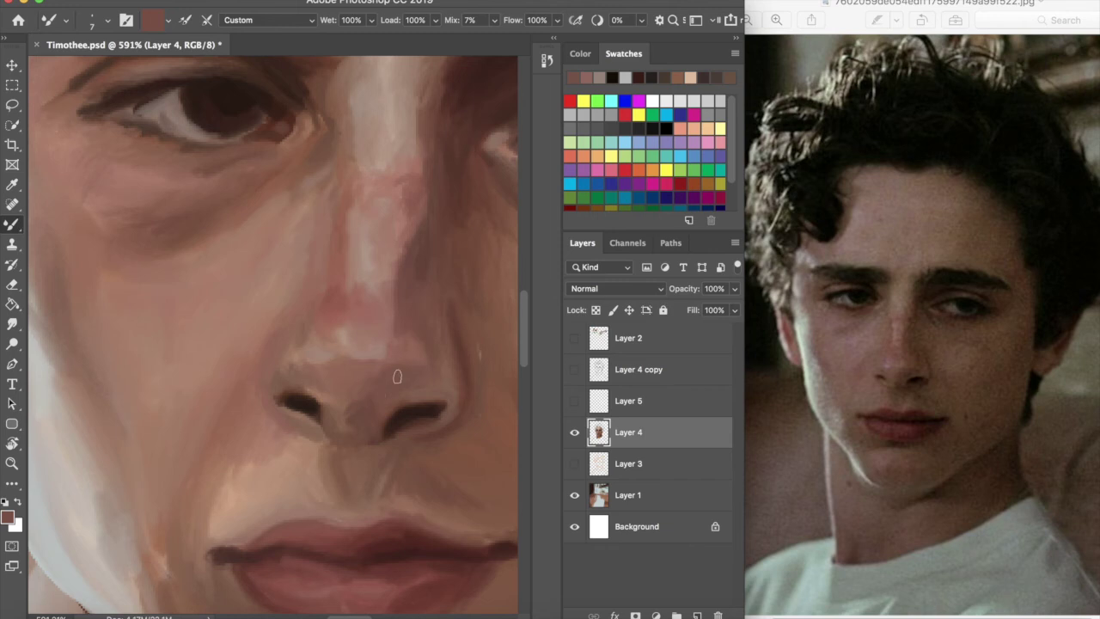
pyautogui.moveTo(172, 225)
pyautogui.mouseDown()
pyautogui.moveTo(198, 198)
pyautogui.moveTo(144, 252)
pyautogui.moveTo(201, 238)
pyautogui.mouseUp()
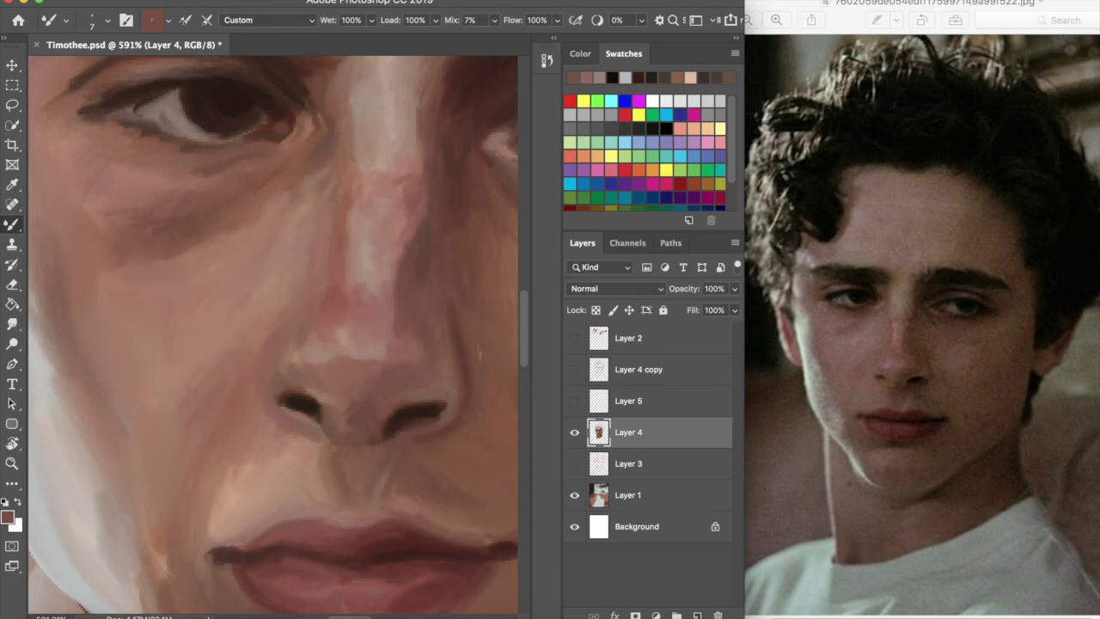
# Blend muted red, grey-brown and light grey paint into the skin under the left eye and across the cheek
pyautogui.click(585, 77)
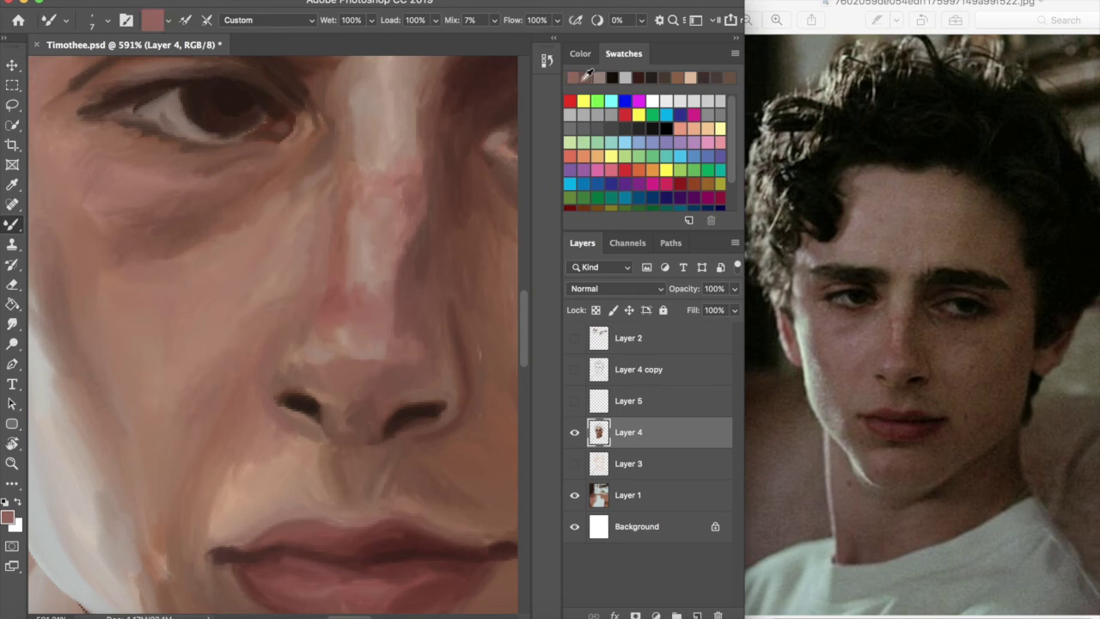
pyautogui.keyDown('alt'); pyautogui.click(92, 265); pyautogui.keyUp('alt')
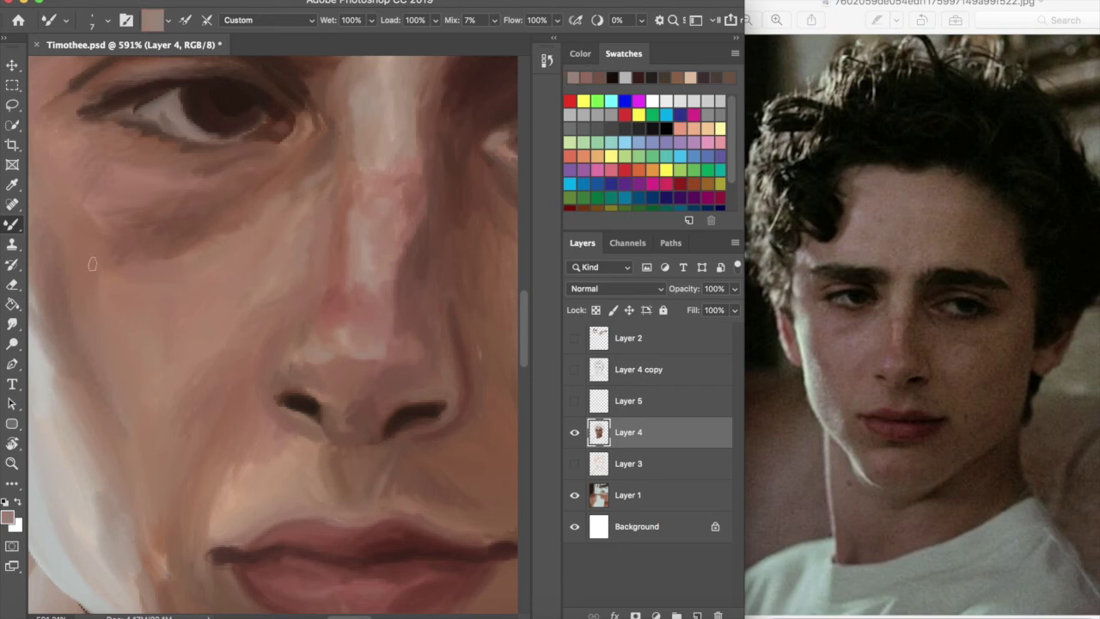
pyautogui.click(626, 77)
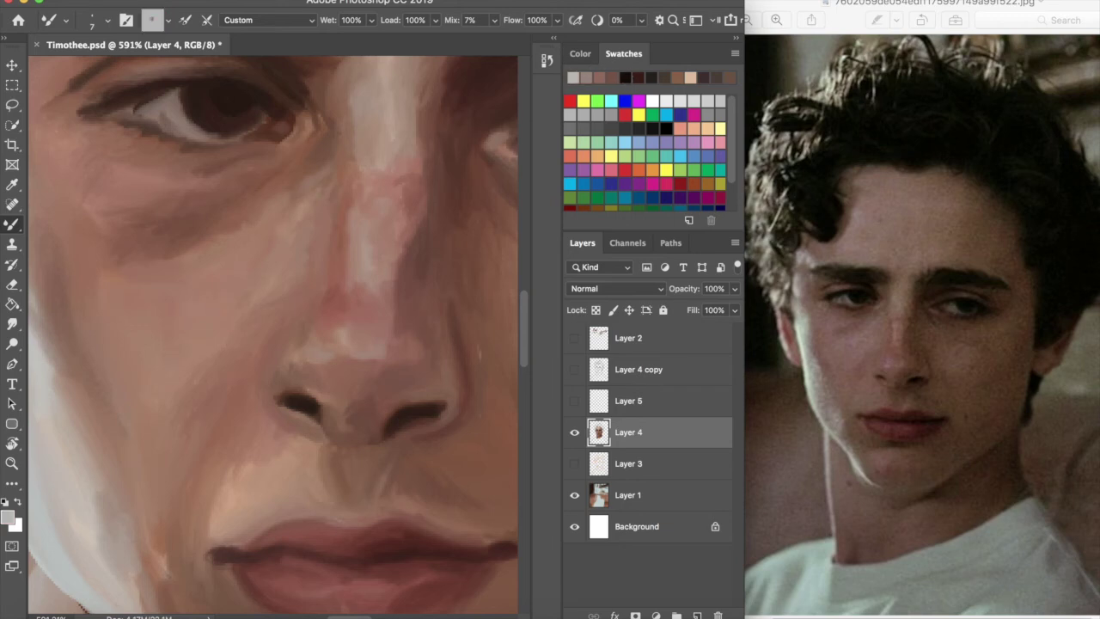
# Strengthen the left eye's lash lines and smooth the eyebrow with dark brown and dark reddish-brown paint
pyautogui.moveTo(524, 313); pyautogui.dragTo(525, 300)
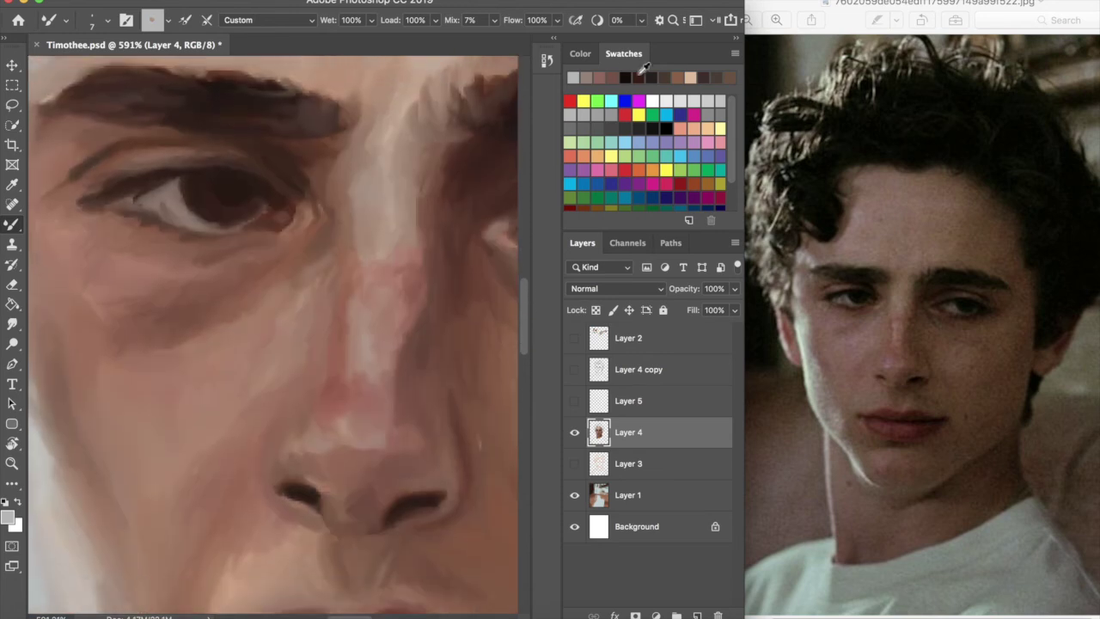
pyautogui.click(670, 77)
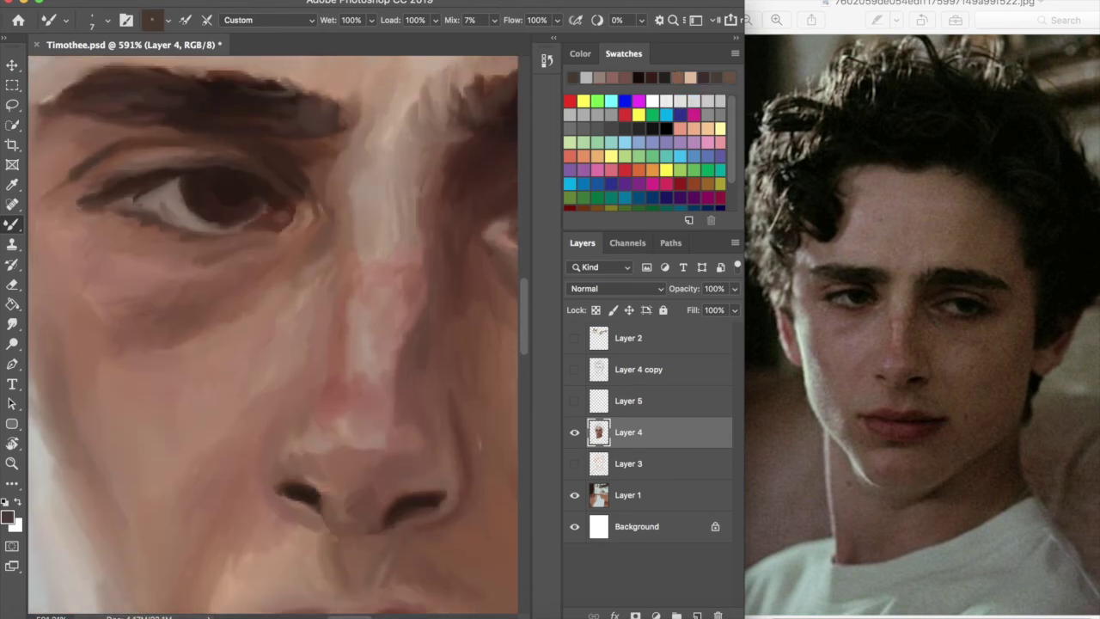
pyautogui.click(710, 77)
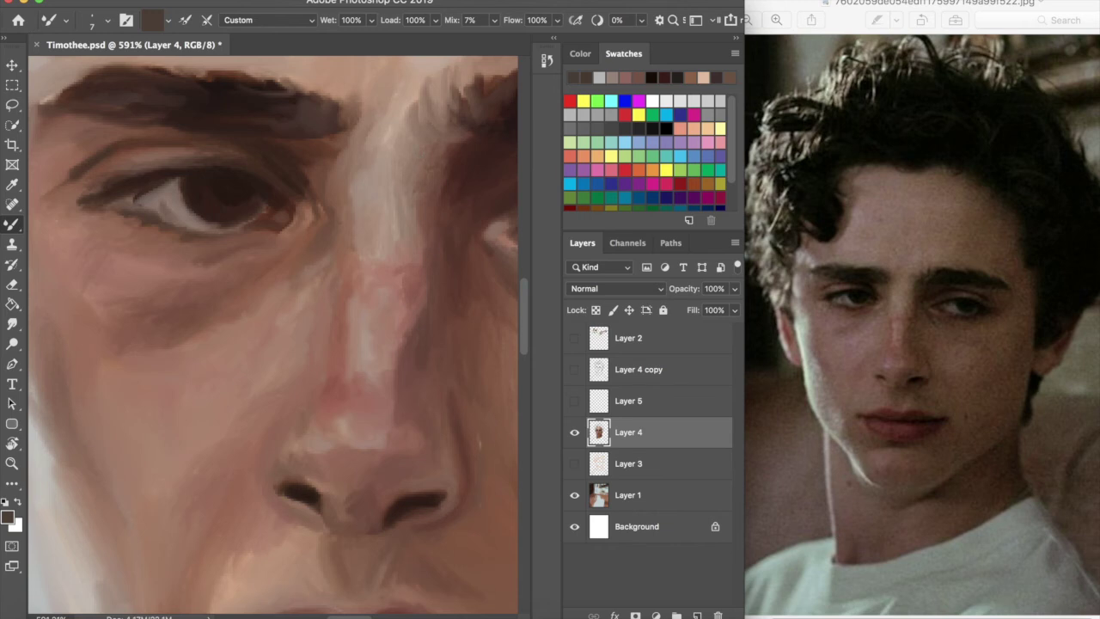
pyautogui.click(669, 75)
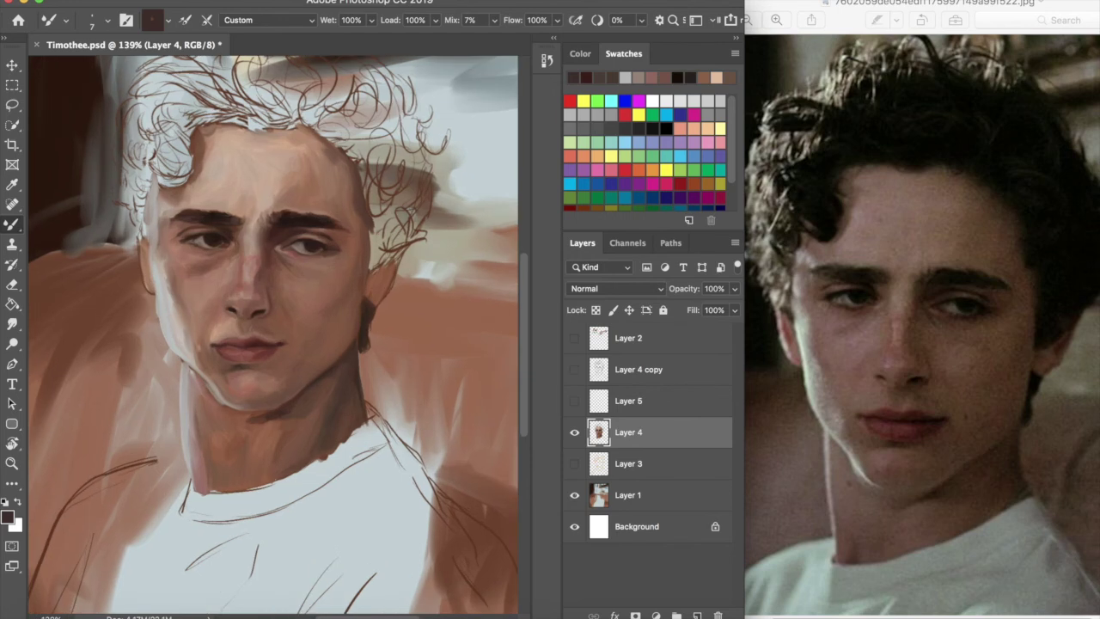
# Darken the upper lip and mouth line with deep red, and soften the upper lip with a sampled muted pink
pyautogui.scroll(10, 243, 359)
pyautogui.click(586, 78)
pyautogui.moveTo(333, 284)
pyautogui.mouseDown()
pyautogui.moveTo(364, 299)
pyautogui.moveTo(342, 291)
pyautogui.mouseUp()
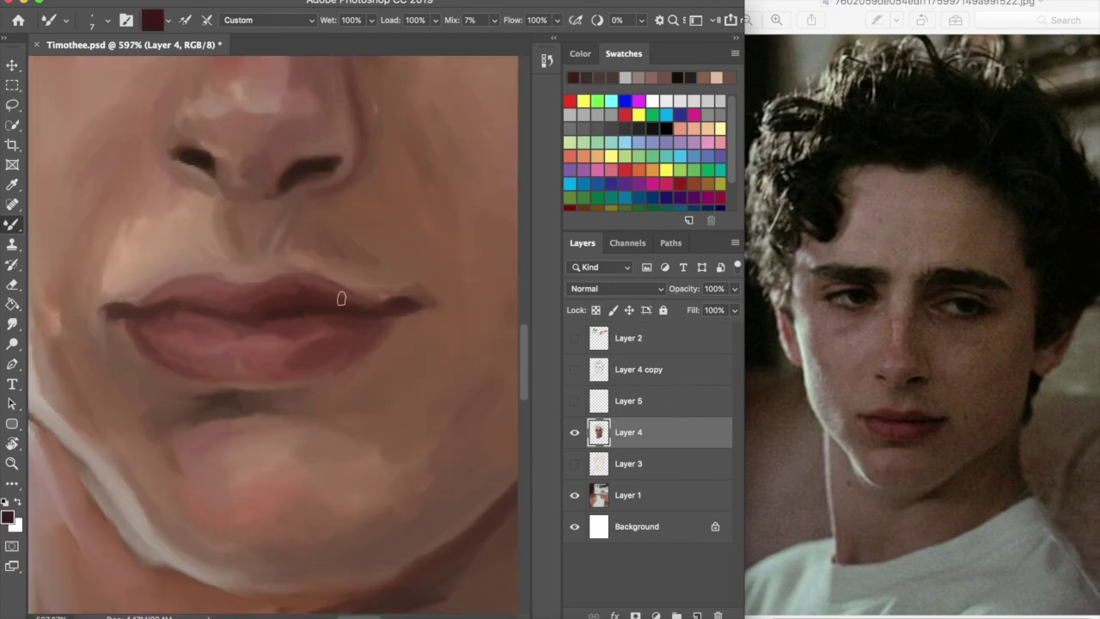
pyautogui.keyDown('alt'); pyautogui.click(290, 279); pyautogui.keyUp('alt')
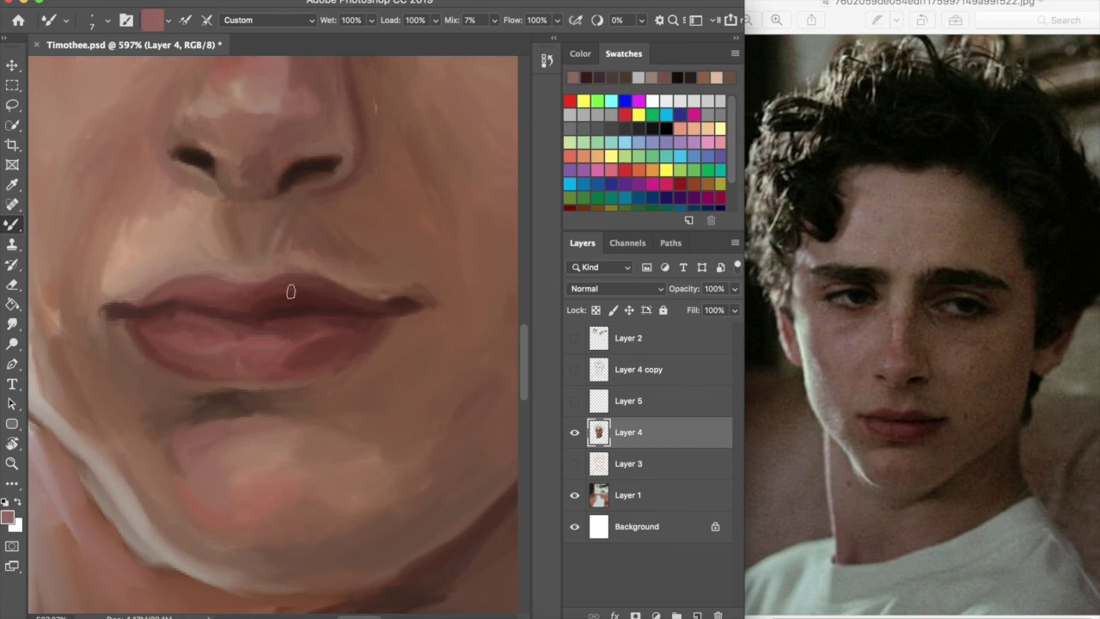
# Show Layer 2 temporarily to sample dark red paint for the lips, and hide the layer again
pyautogui.click(574, 339)
pyautogui.press('super+0')
pyautogui.keyDown('alt'); pyautogui.click(417, 179); pyautogui.keyUp('alt')
pyautogui.keyDown('alt'); pyautogui.click(435, 158); pyautogui.keyUp('alt')
pyautogui.click(450, 177)
pyautogui.press('b')
pyautogui.click(574, 342)
# Deepen the line between the lips with dark red and blend sampled muted reds into the upper lip
pyautogui.scroll(9, 263, 374)
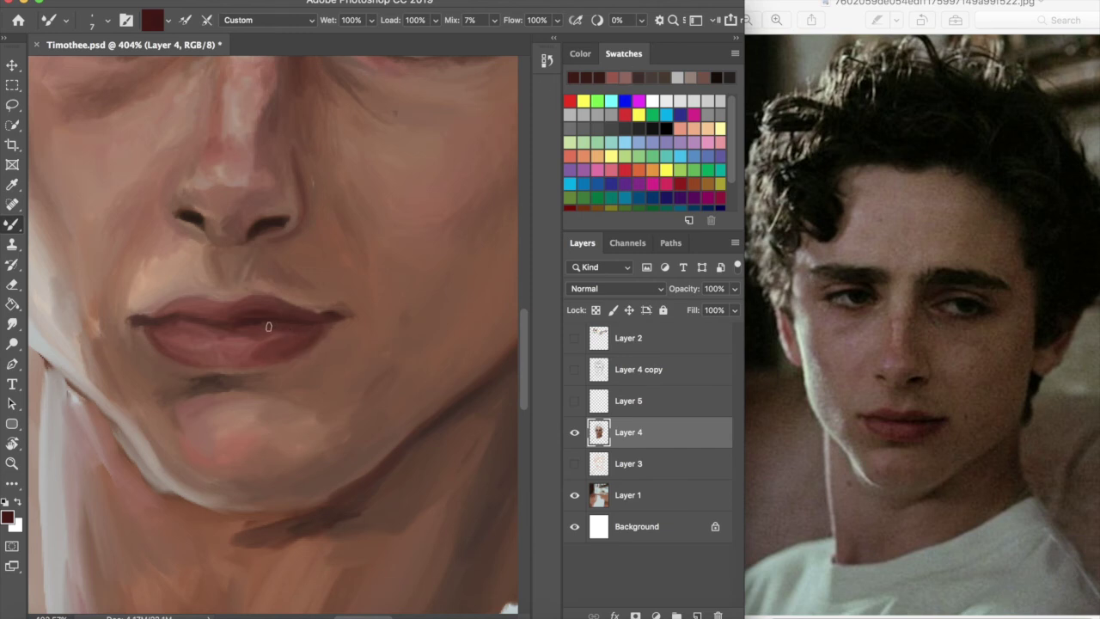
pyautogui.keyDown('alt'); pyautogui.click(187, 299); pyautogui.keyUp('alt')
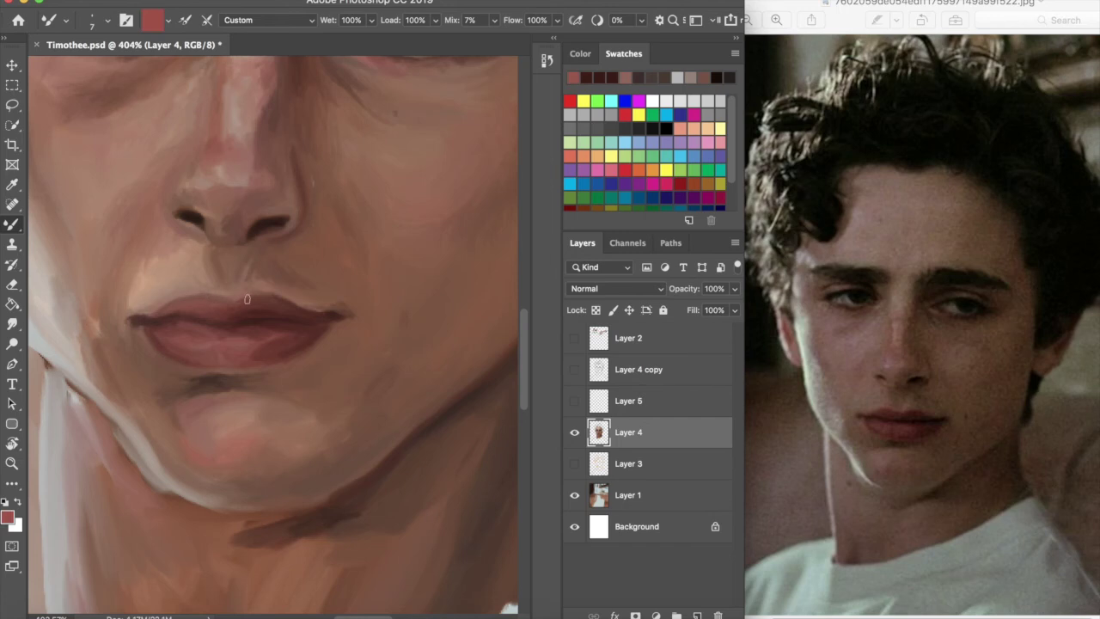
pyautogui.keyDown('alt'); pyautogui.click(175, 311); pyautogui.keyUp('alt')
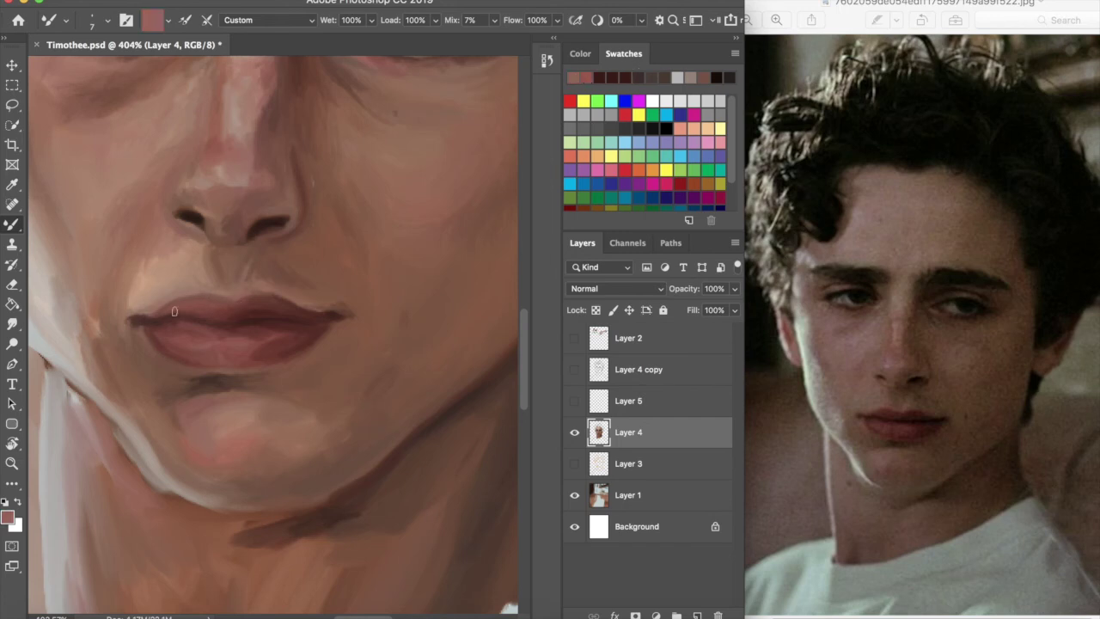
# Blend grey-brown, reddish-brown and dark brown paint into the skin above the upper lip and around the left mouth corner
pyautogui.click(689, 77)
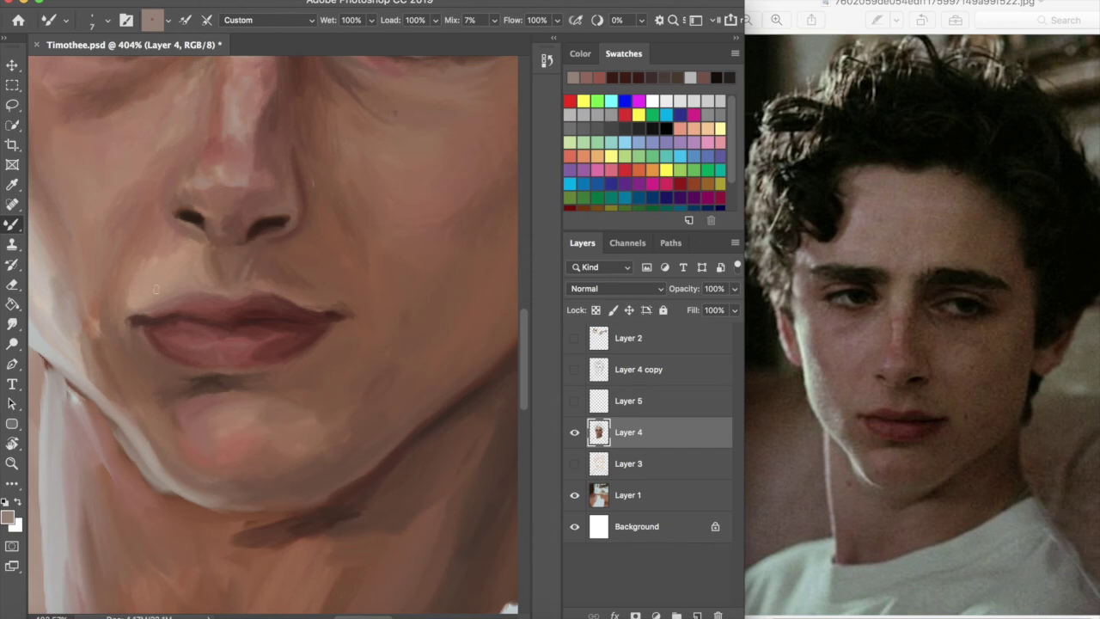
pyautogui.click(705, 79)
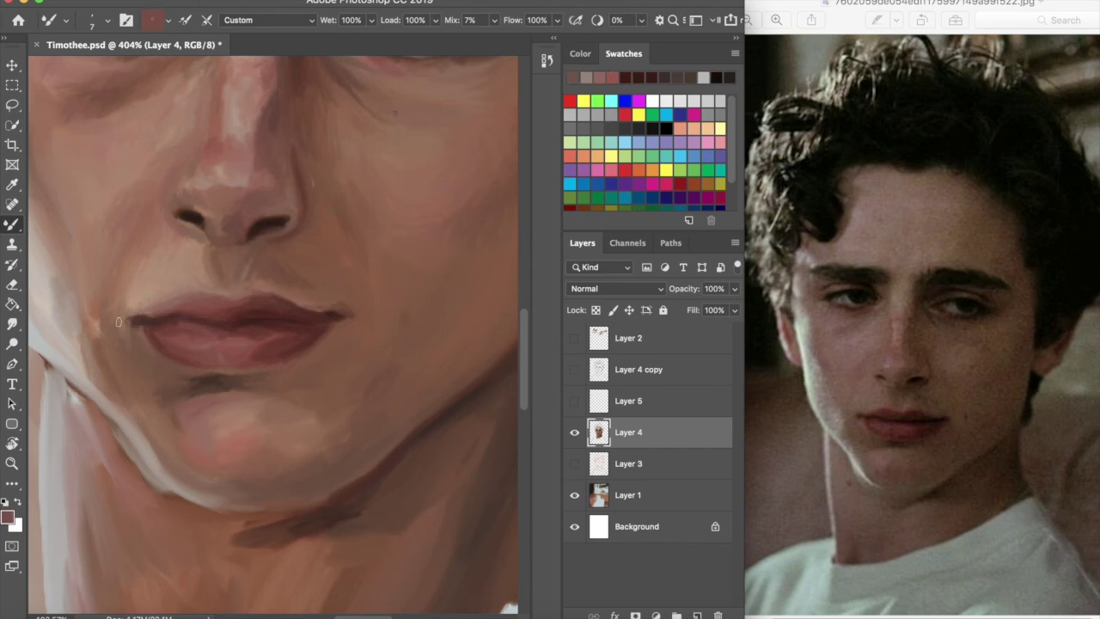
pyautogui.click(684, 78)
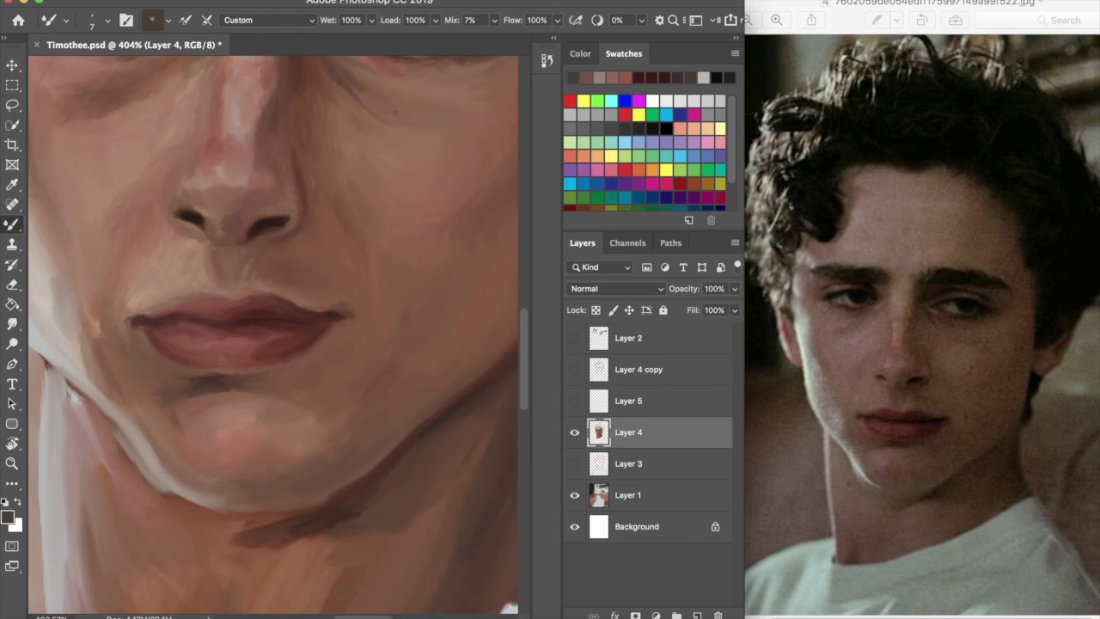
pyautogui.click(588, 78)
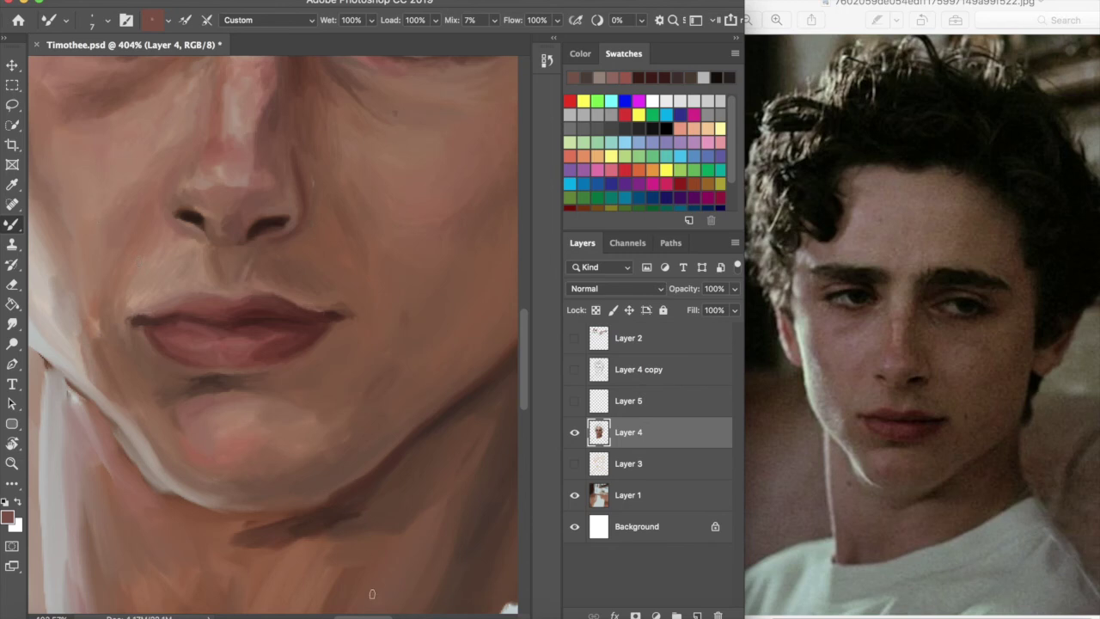
# Soften the left cheek and its bright outer edge with light grey, muted red and reddish-brown strokes
pyautogui.moveTo(373, 616); pyautogui.dragTo(366, 616)
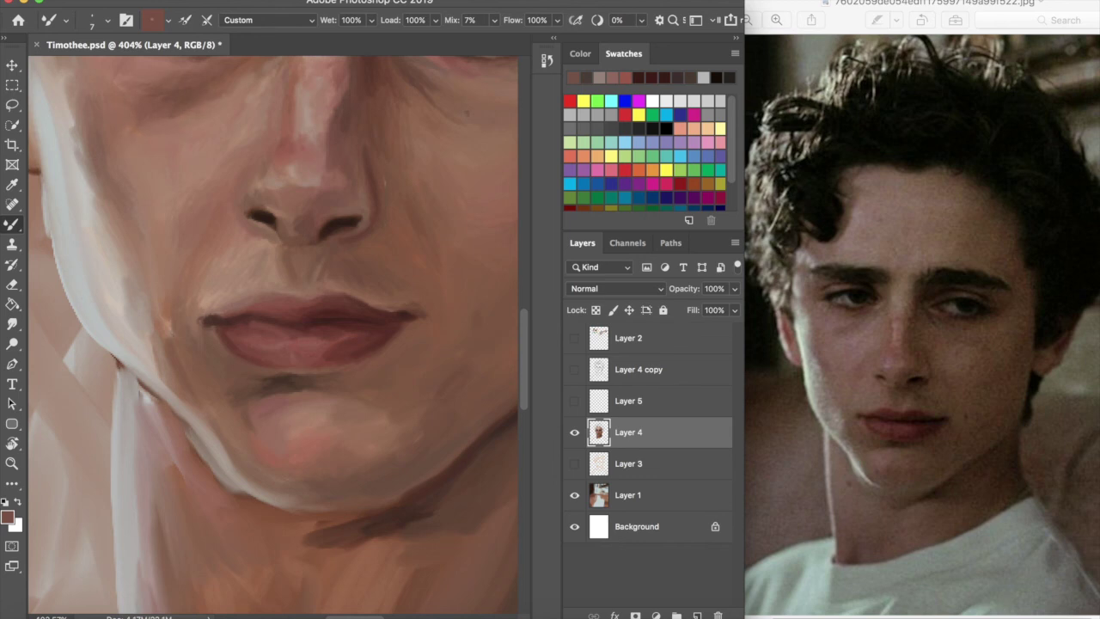
pyautogui.click(702, 75)
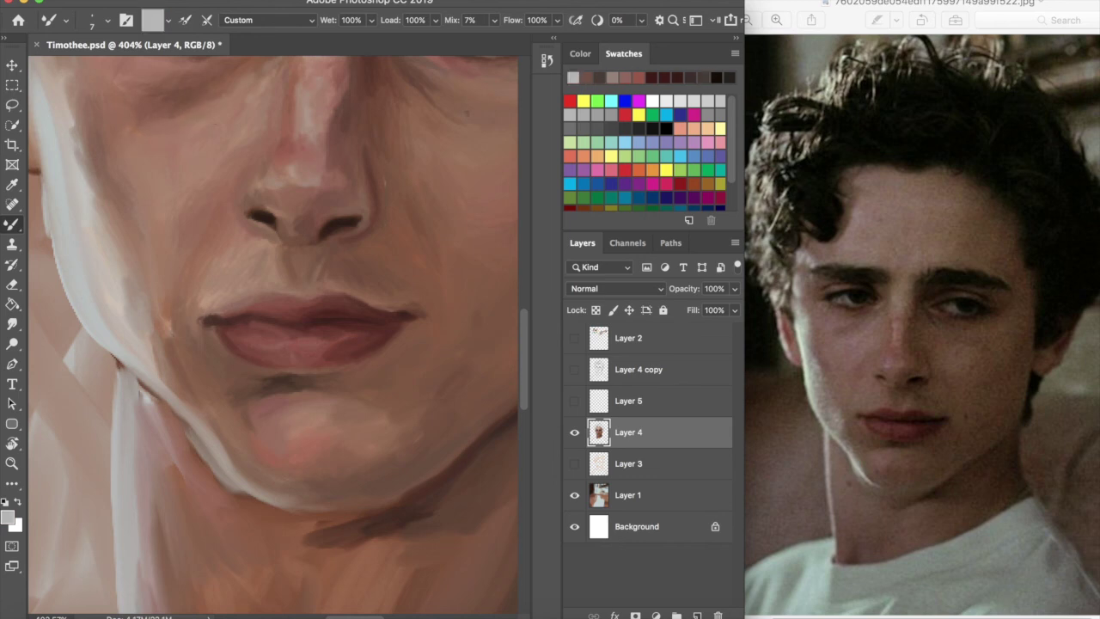
pyautogui.scroll(5, 505, 321)
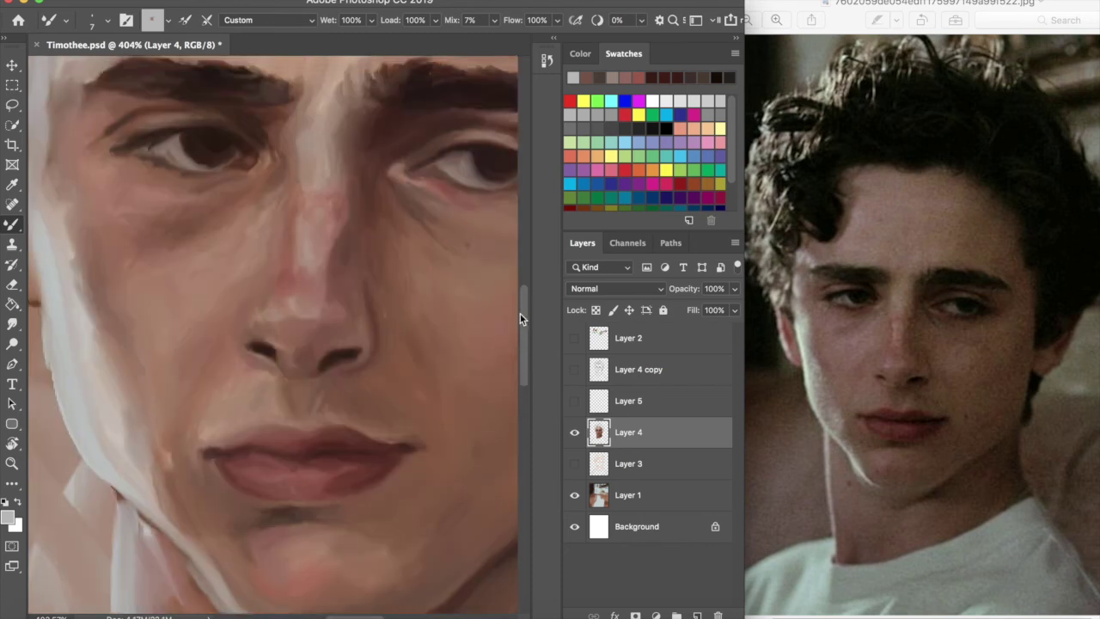
pyautogui.click(626, 77)
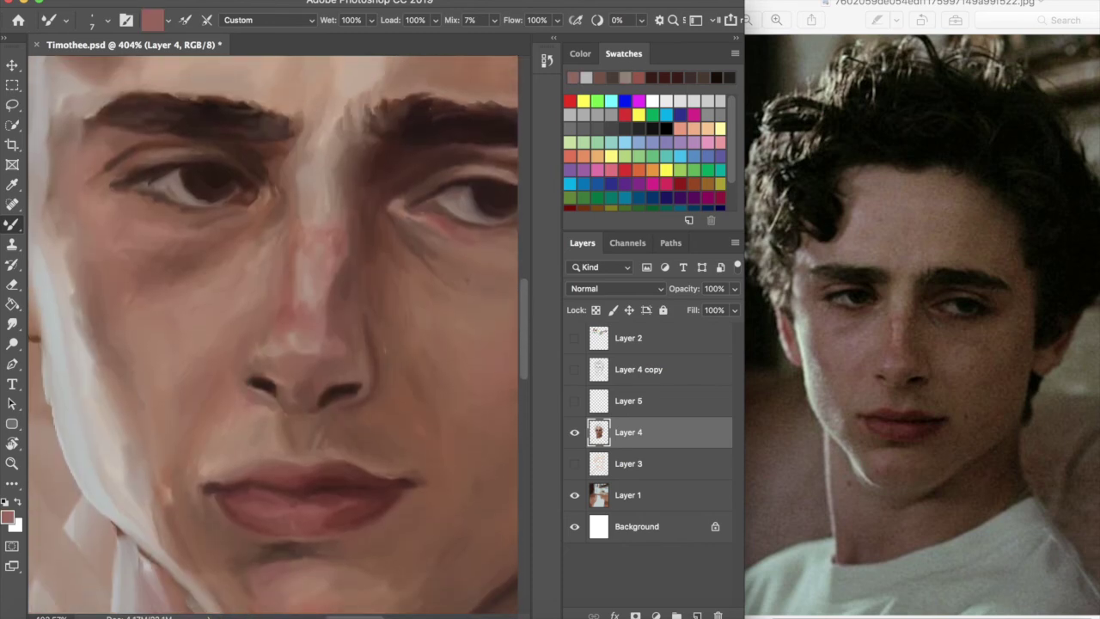
pyautogui.click(587, 76)
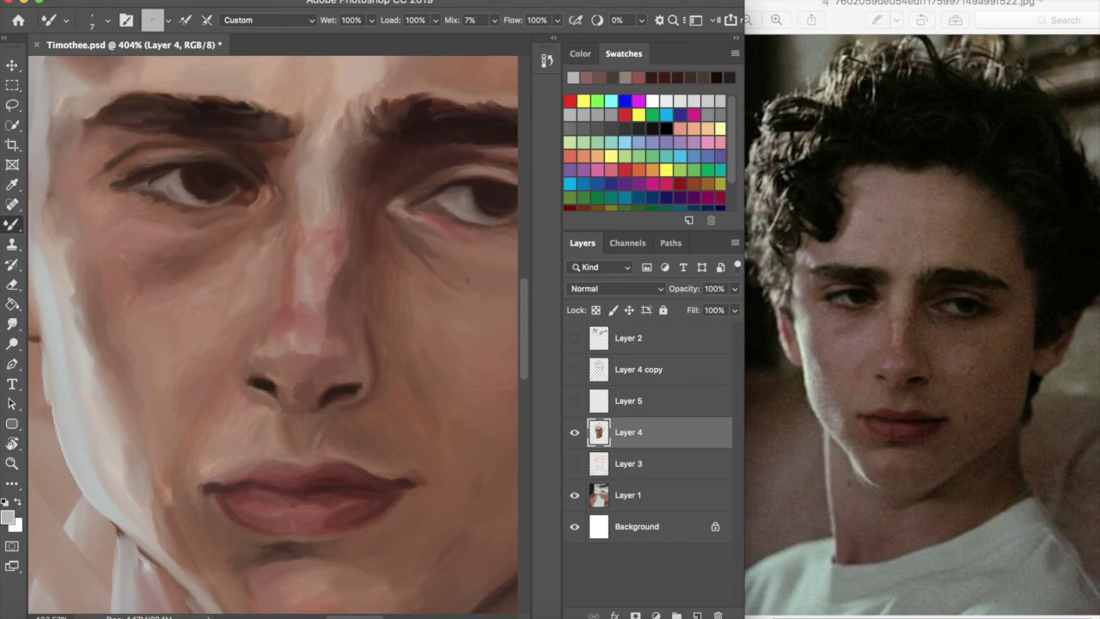
pyautogui.keyDown('alt'); pyautogui.click(274, 137); pyautogui.keyUp('alt')
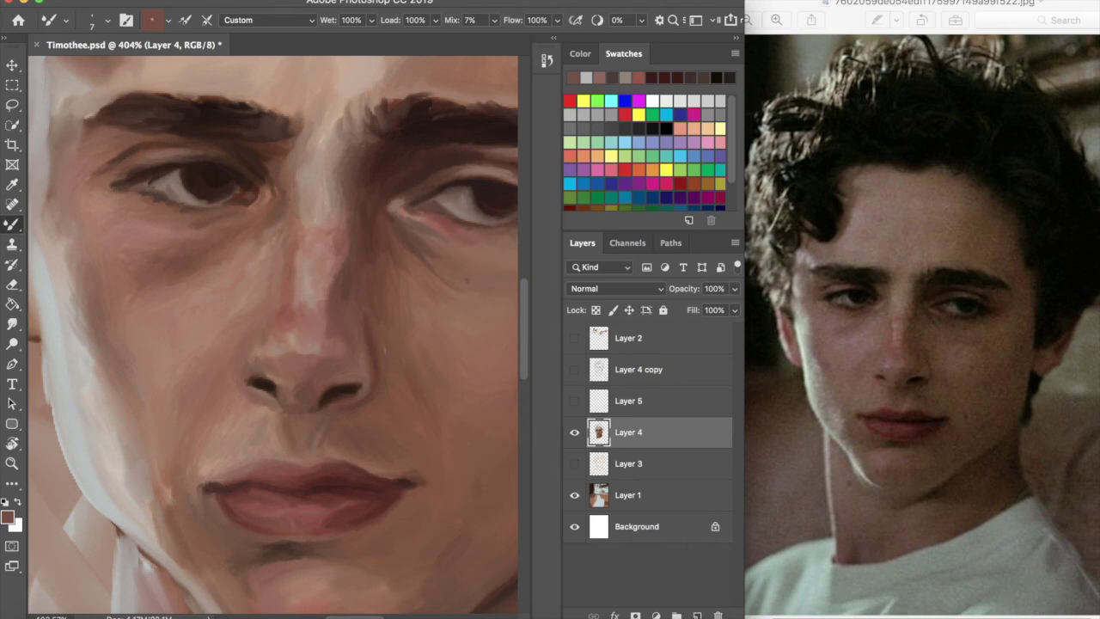
# Blend reddish-brown, dark brown and muted red into the lower left cheek, the jawline and the neck beneath it
pyautogui.scroll(-5, 177, 351)
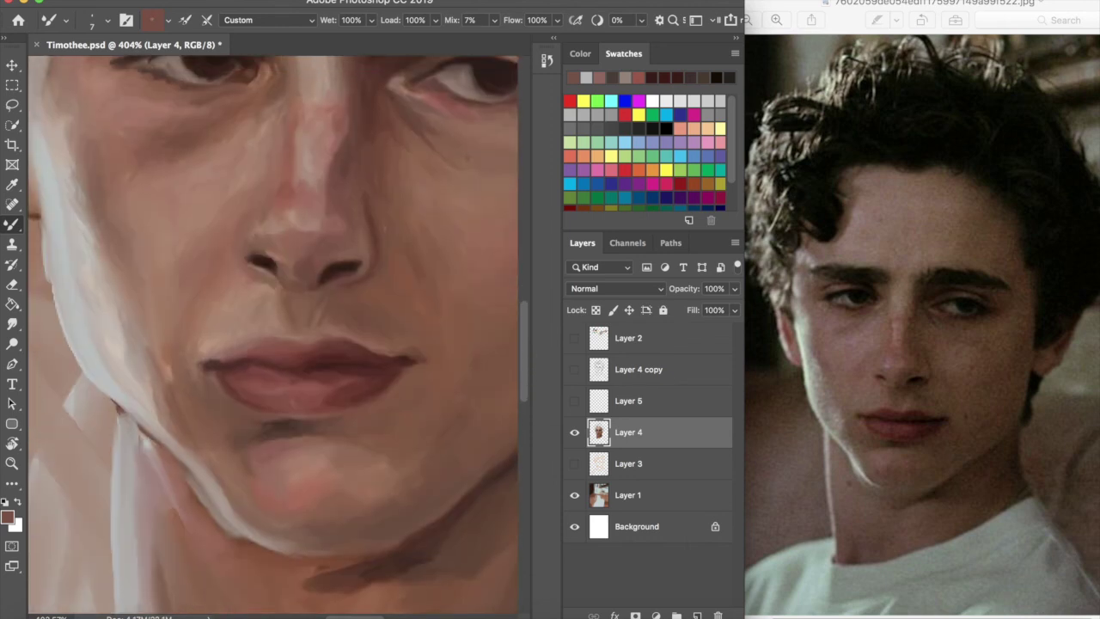
pyautogui.click(705, 78)
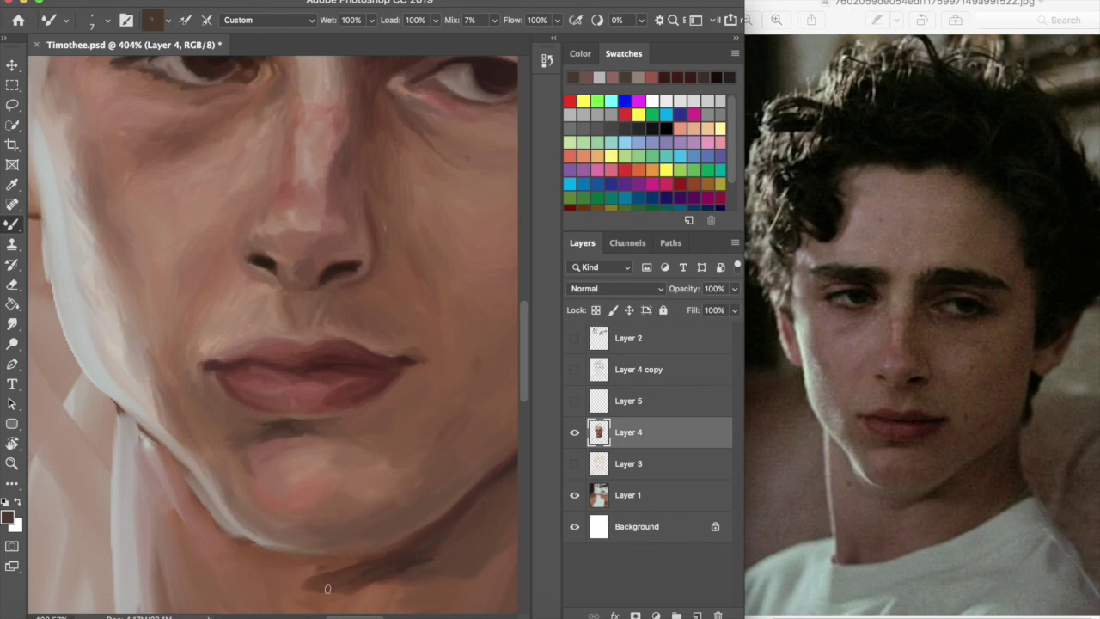
pyautogui.click(590, 79)
pyautogui.click(613, 81)
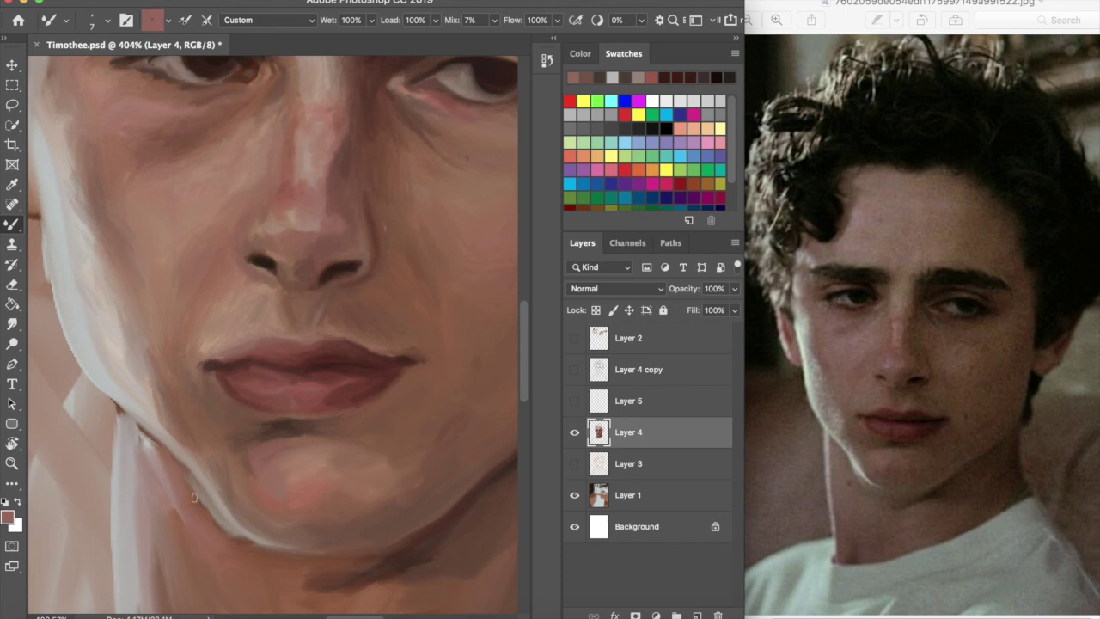
pyautogui.moveTo(143, 437); pyautogui.dragTo(131, 429)
# Clean up the outer edge of the left cheek and jaw with the Eraser
pyautogui.moveTo(346, 616); pyautogui.dragTo(331, 616)
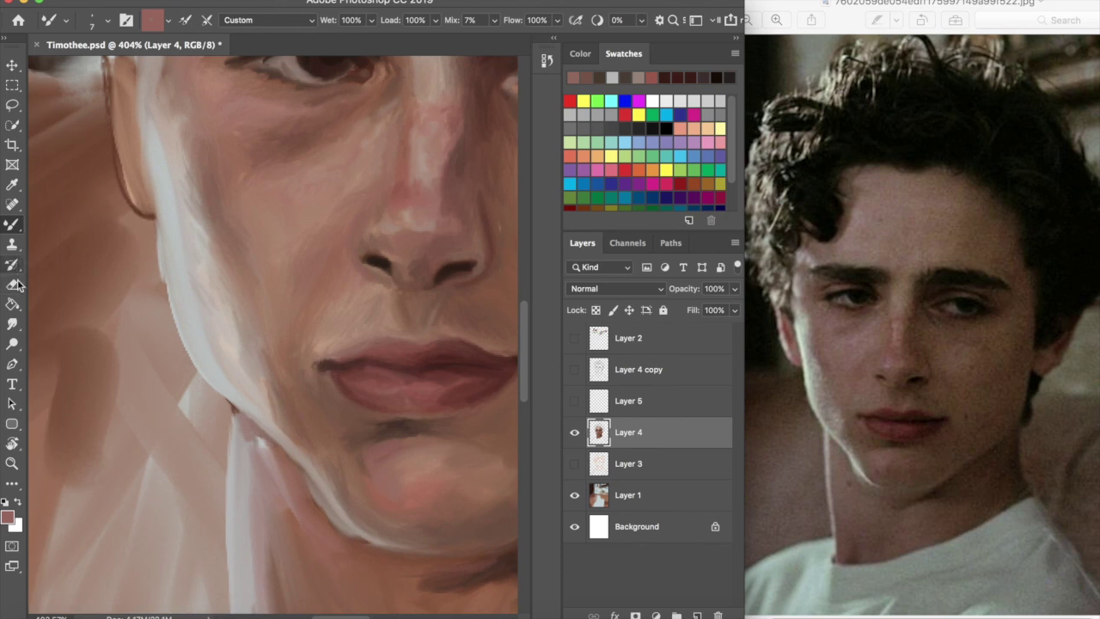
pyautogui.click(17, 285)
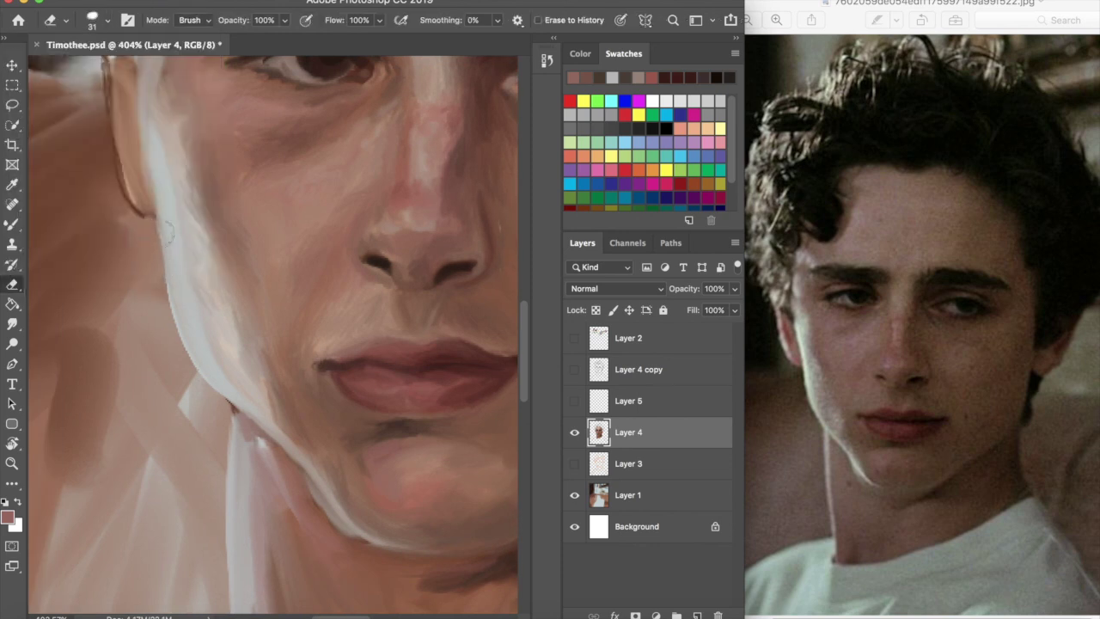
# Set the Mixer Brush size to 12 and blend grey-brown into the left jaw edge and the neck below it
pyautogui.click(622, 75)
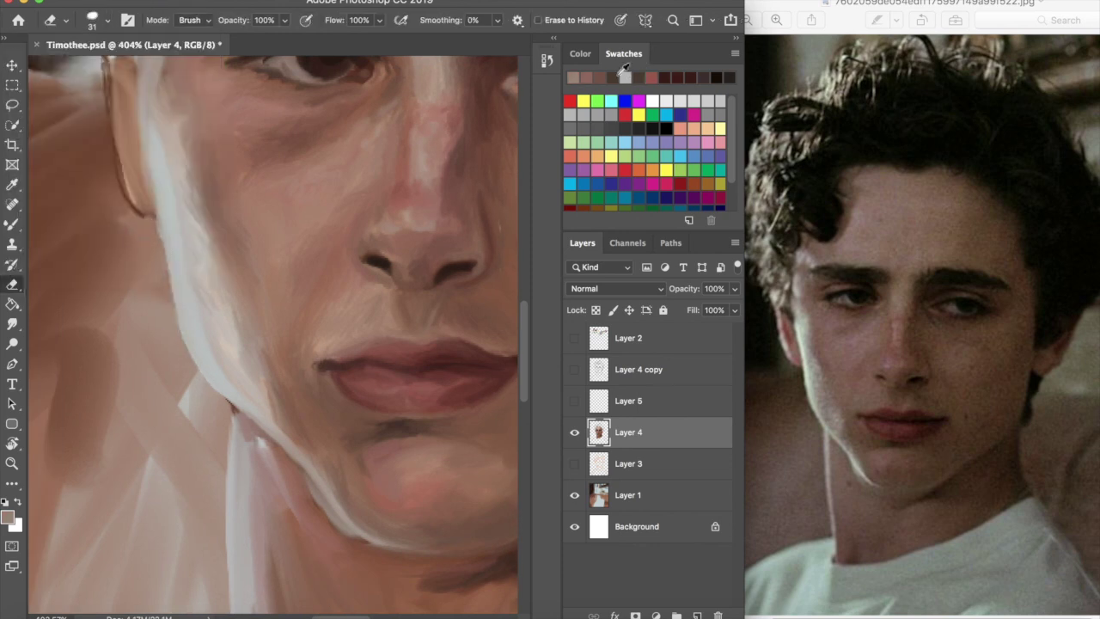
pyautogui.click(12, 225)
pyautogui.click(107, 21)
pyautogui.click(78, 134)
pyautogui.click(214, 360)
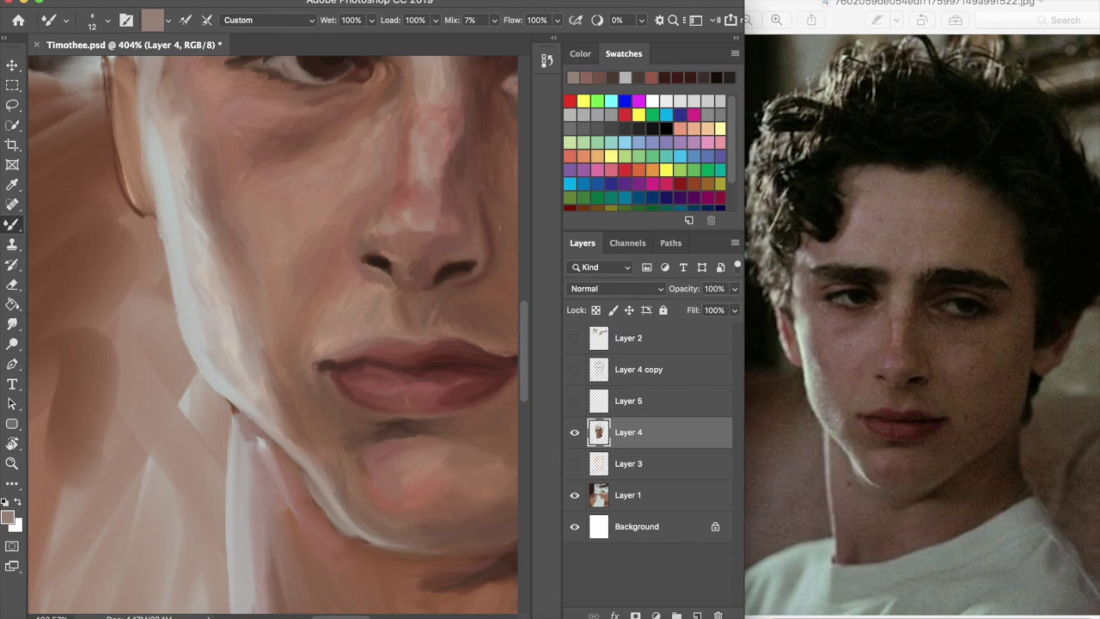
pyautogui.moveTo(273, 463); pyautogui.dragTo(315, 519)
# Smooth the chin and the shadow under the lower lip with grey-brown, light grey, muted red and dark brown
pyautogui.moveTo(353, 616); pyautogui.dragTo(369, 616)
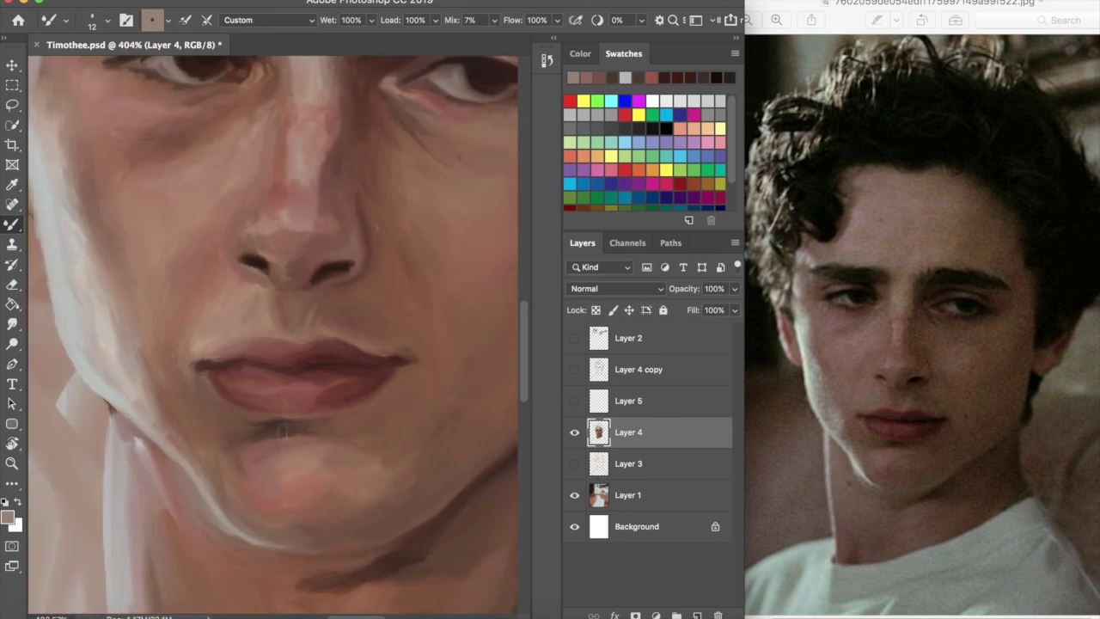
pyautogui.click(636, 74)
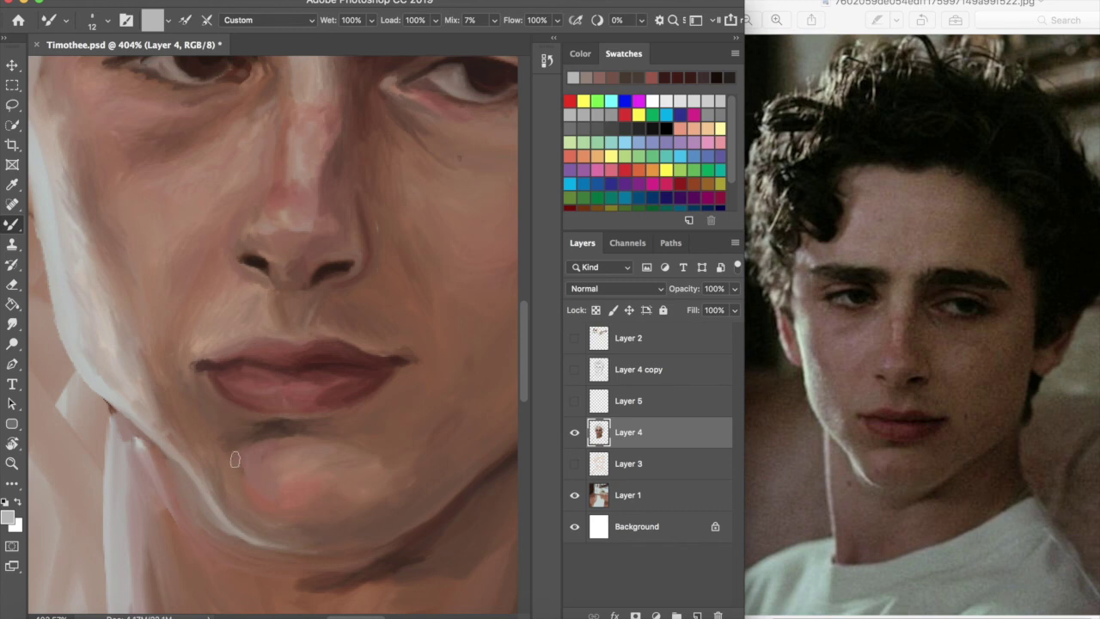
pyautogui.click(651, 76)
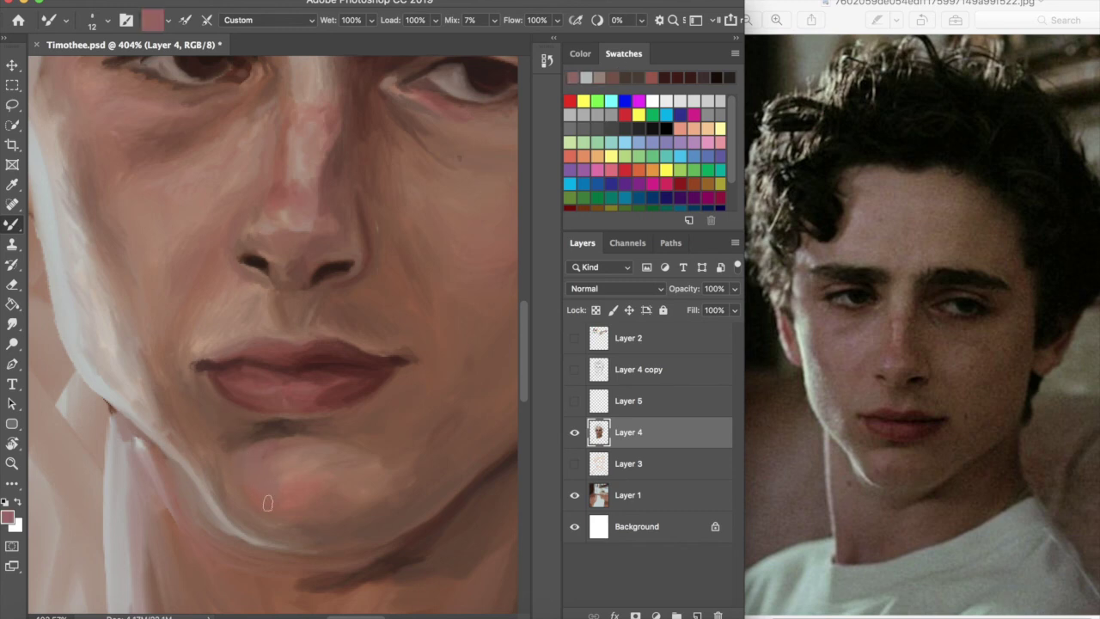
pyautogui.click(634, 76)
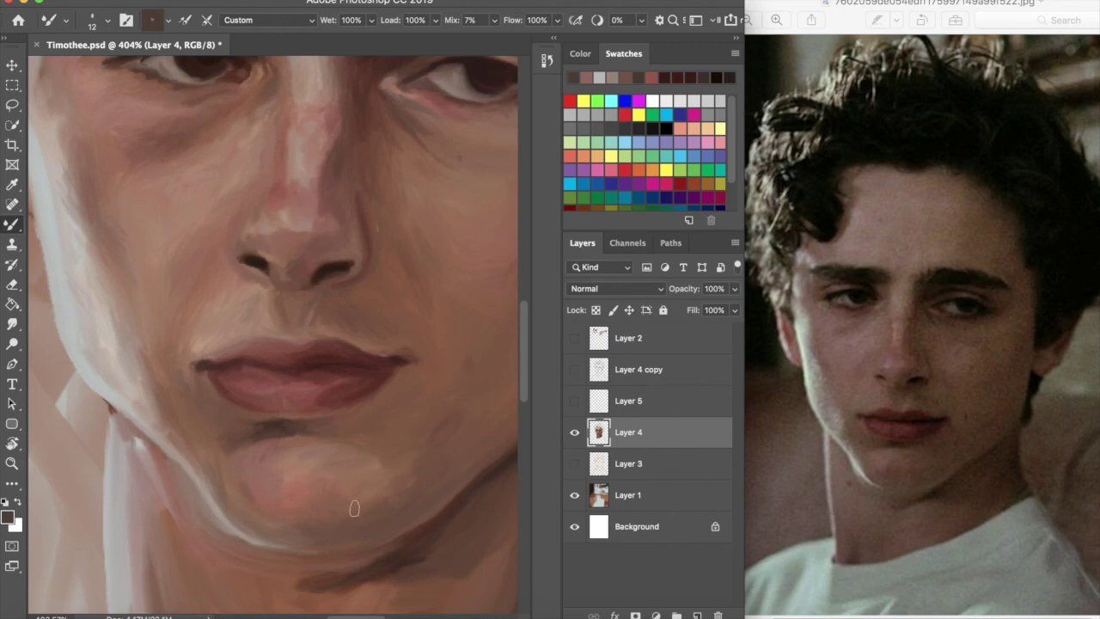
# Blend muted red, grey-brown, dark red and light grey-brown into the shadow under the lower lip and the surrounding chin
pyautogui.click(631, 76)
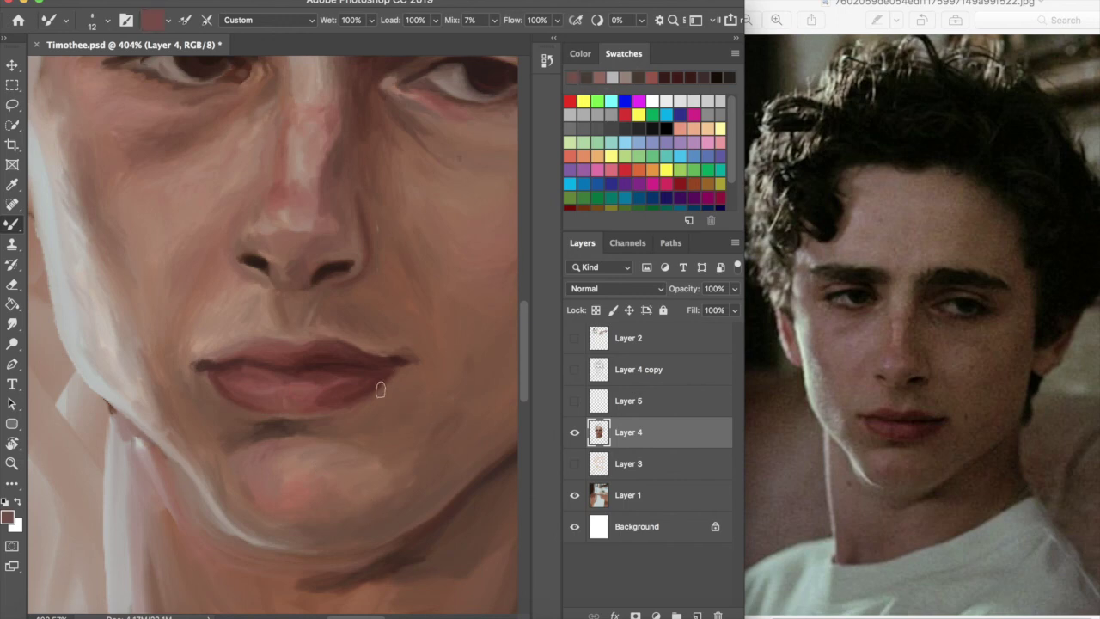
pyautogui.click(595, 75)
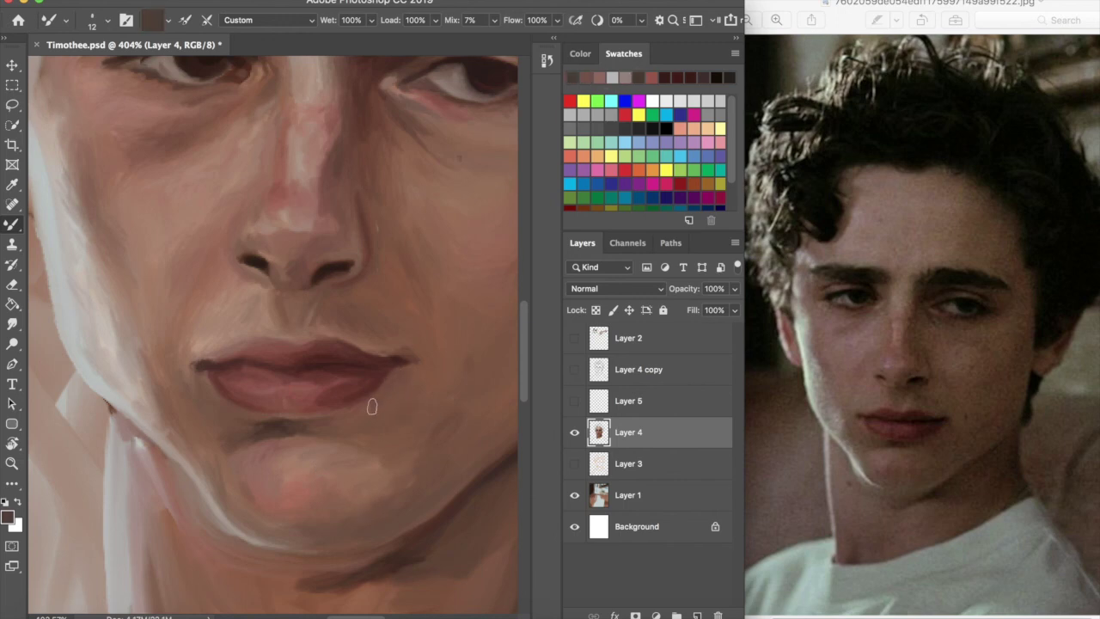
pyautogui.keyDown('alt'); pyautogui.click(388, 392); pyautogui.keyUp('alt')
pyautogui.moveTo(308, 424)
pyautogui.mouseDown()
pyautogui.moveTo(317, 421)
pyautogui.moveTo(283, 430)
pyautogui.moveTo(341, 423)
pyautogui.mouseUp()
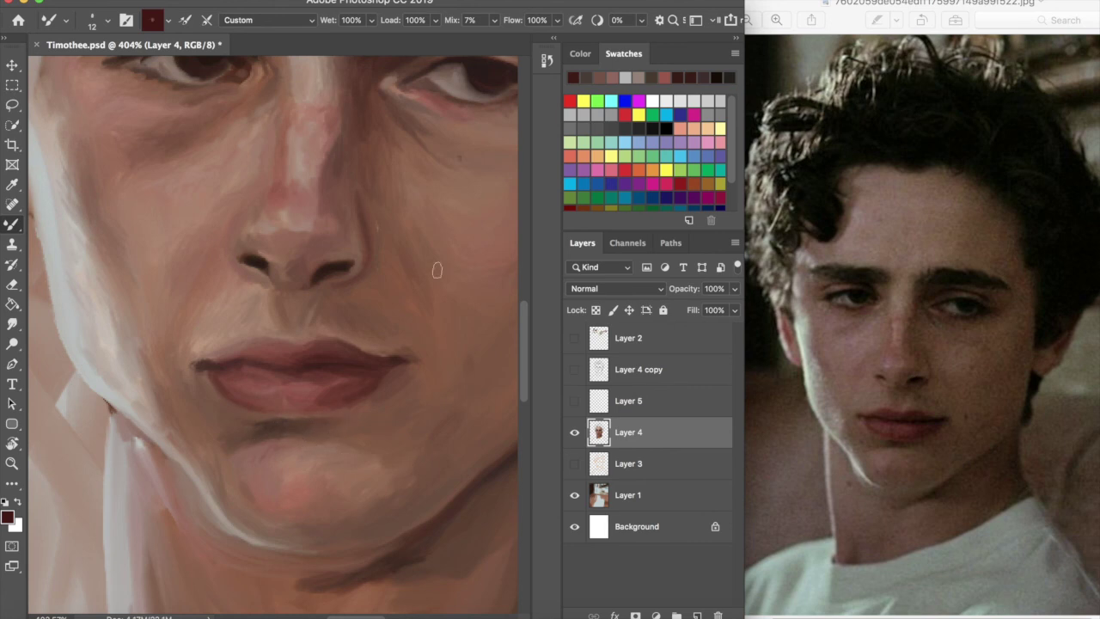
pyautogui.click(644, 75)
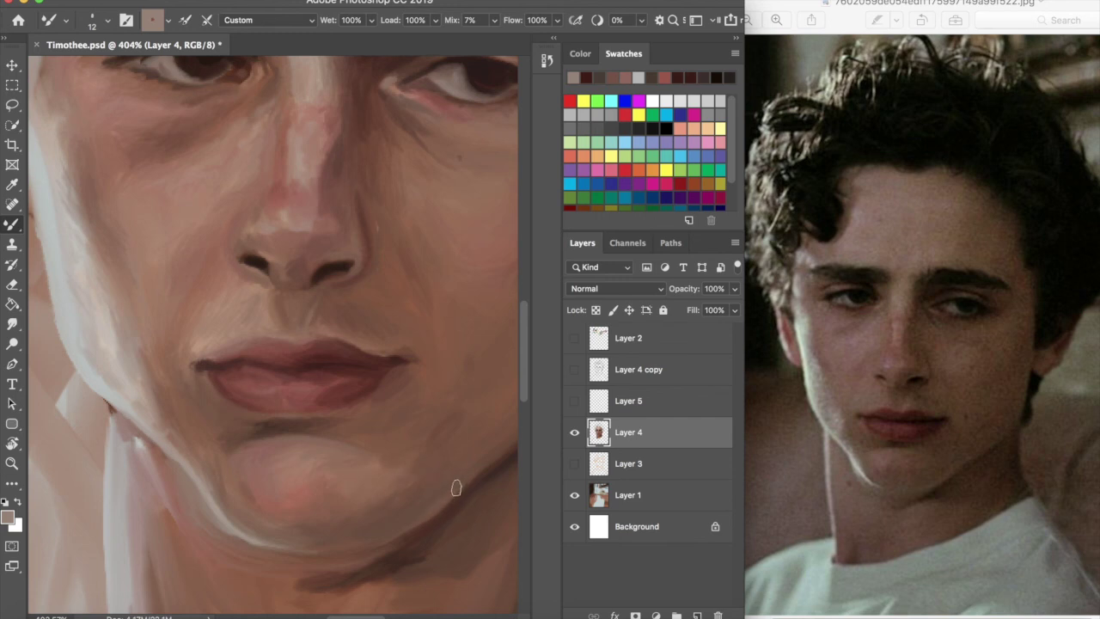
# Smooth the right cheek fold beside the nose and mouth with grey-brown and muted red, and dab a small dark brown spot on the lower cheek
pyautogui.hscroll(5, 273, 335)
pyautogui.click(600, 77)
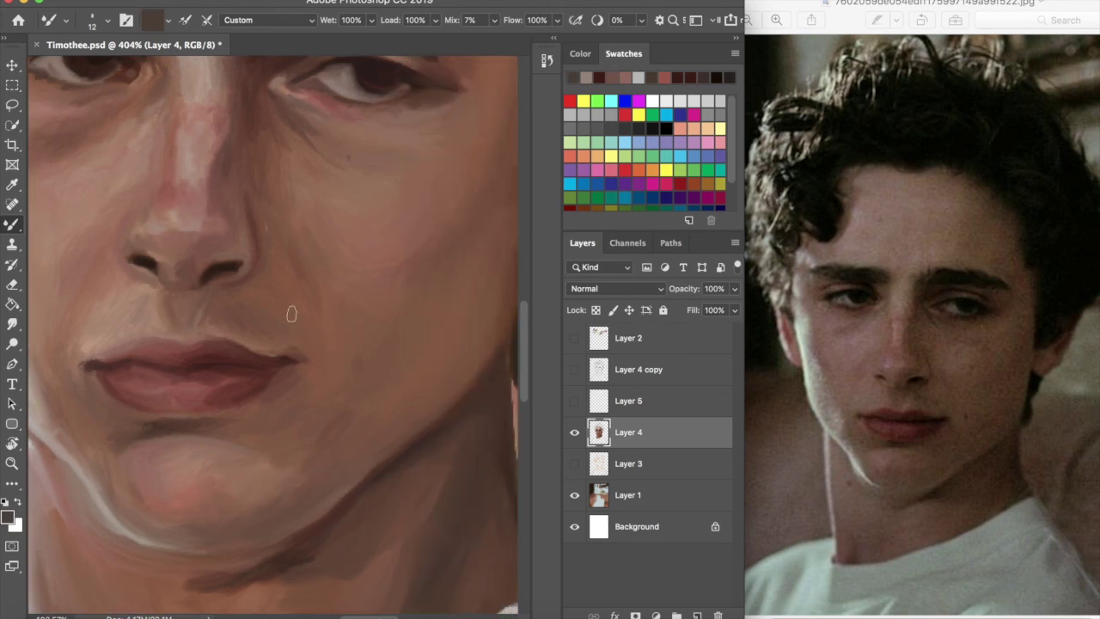
pyautogui.moveTo(248, 294); pyautogui.dragTo(295, 325)
pyautogui.click(639, 77)
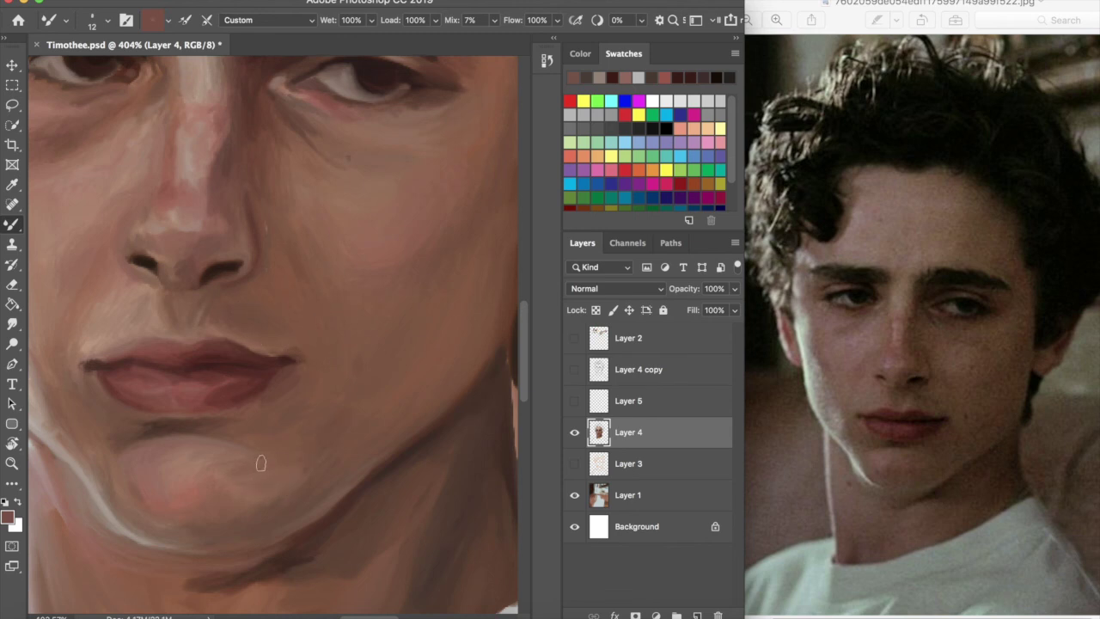
pyautogui.click(588, 78)
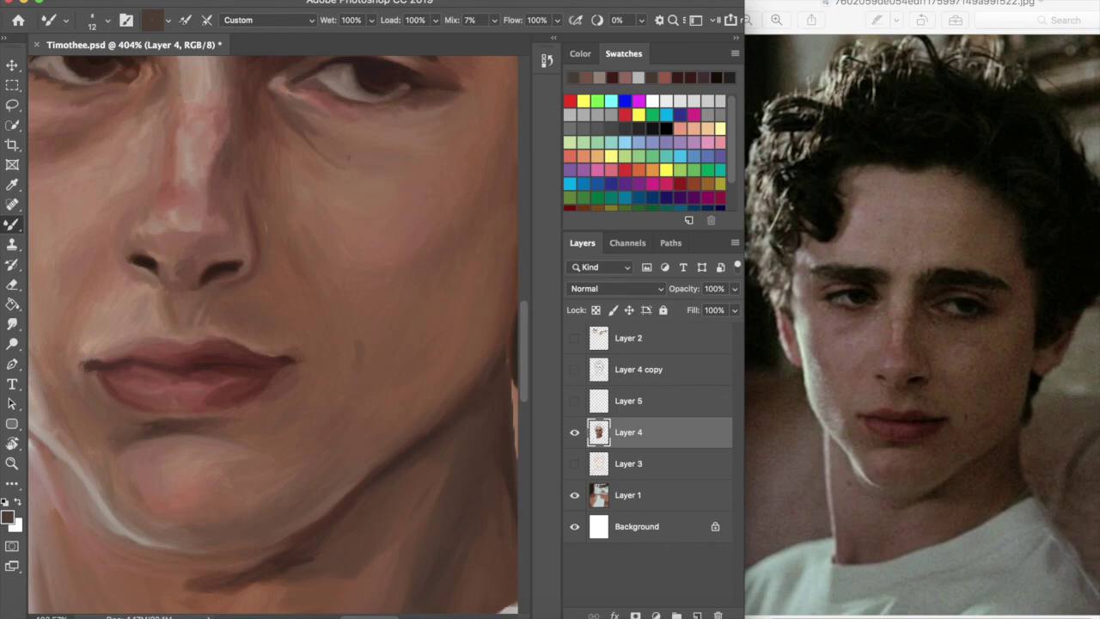
# Blend dark brown and muted red into the outer edge of the right cheek and jaw below the ear
pyautogui.hscroll(5, 387, 289)
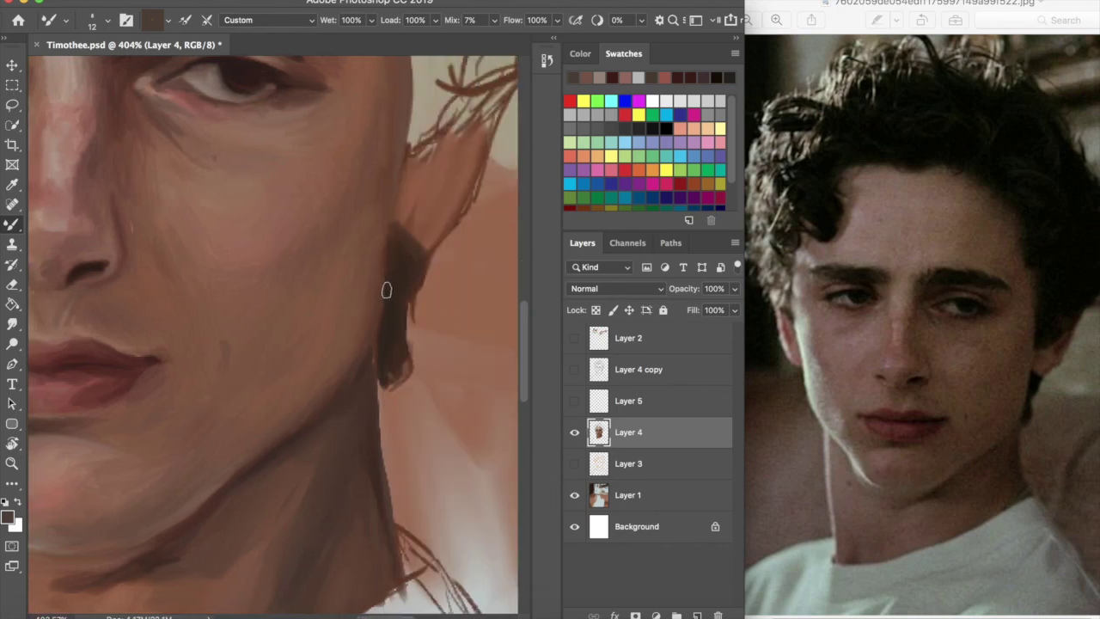
pyautogui.click(578, 84)
pyautogui.scroll(-4, 524, 344)
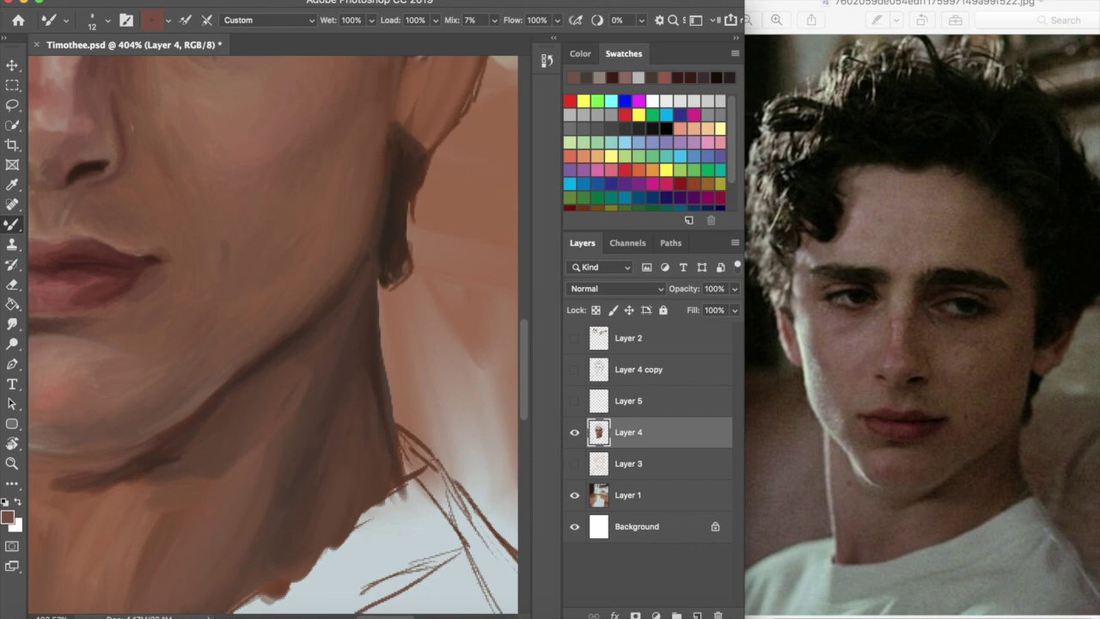
# Blend a sampled skin shade and muted red into the front of the neck beneath the chin shadow
pyautogui.scroll(-5, 498, 366)
pyautogui.hscroll(-2, 499, 365)
pyautogui.keyDown('alt'); pyautogui.click(353, 313); pyautogui.keyUp('alt')
pyautogui.moveTo(244, 334)
pyautogui.mouseDown()
pyautogui.moveTo(215, 378)
pyautogui.moveTo(255, 390)
pyautogui.moveTo(229, 459)
pyautogui.moveTo(266, 498)
pyautogui.moveTo(210, 462)
pyautogui.moveTo(222, 351)
pyautogui.moveTo(255, 455)
pyautogui.moveTo(290, 368)
pyautogui.moveTo(319, 356)
pyautogui.moveTo(265, 452)
pyautogui.moveTo(289, 339)
pyautogui.moveTo(268, 362)
pyautogui.mouseUp()
pyautogui.click(586, 77)
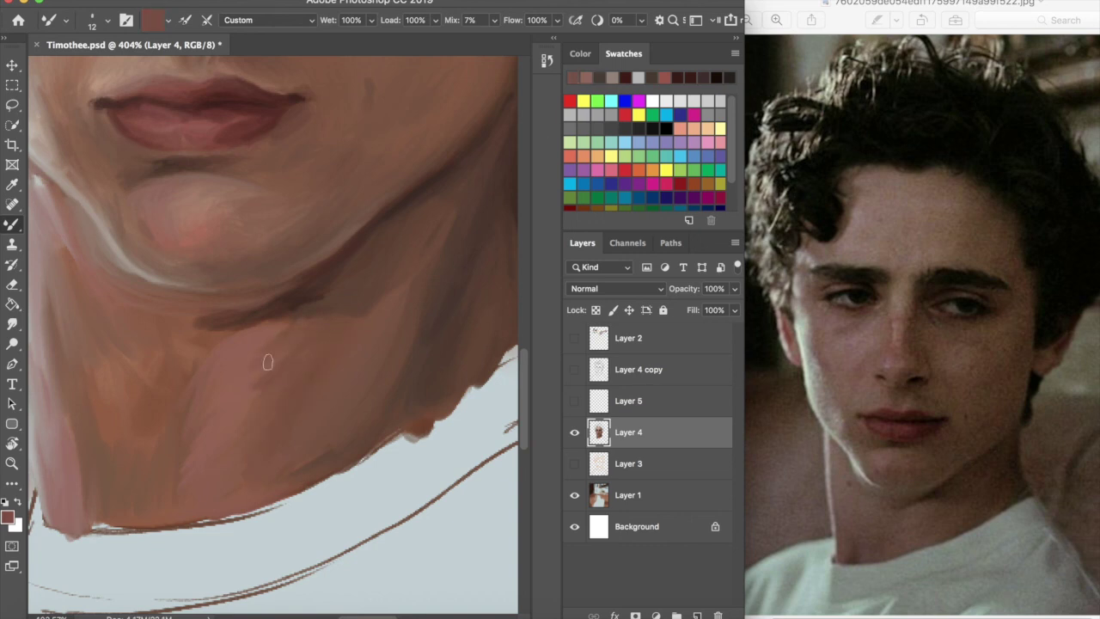
pyautogui.press('super+0')
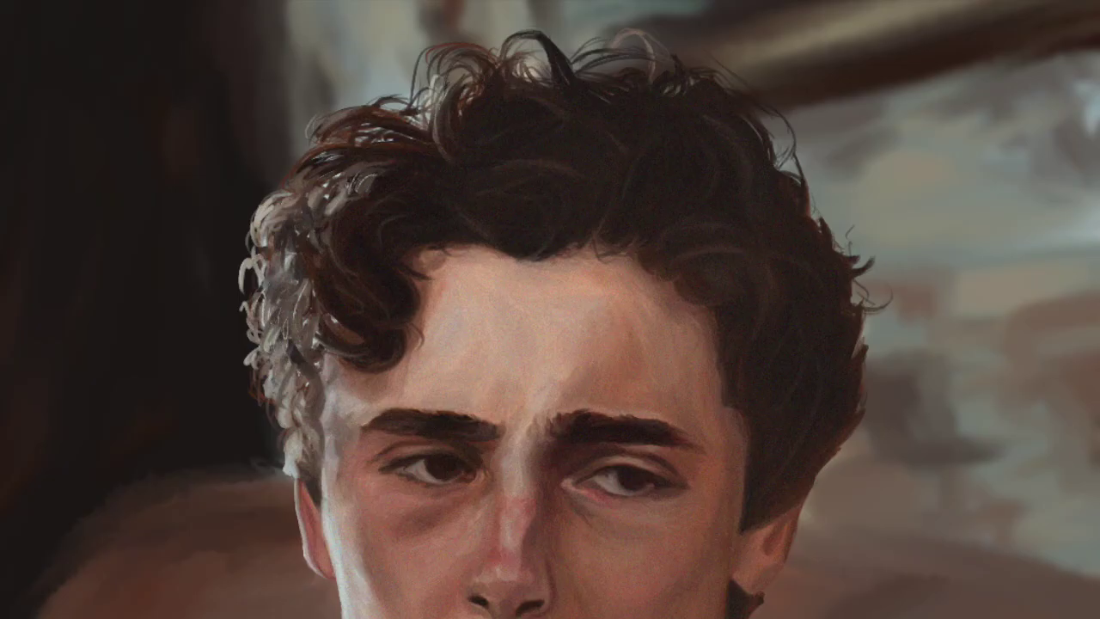